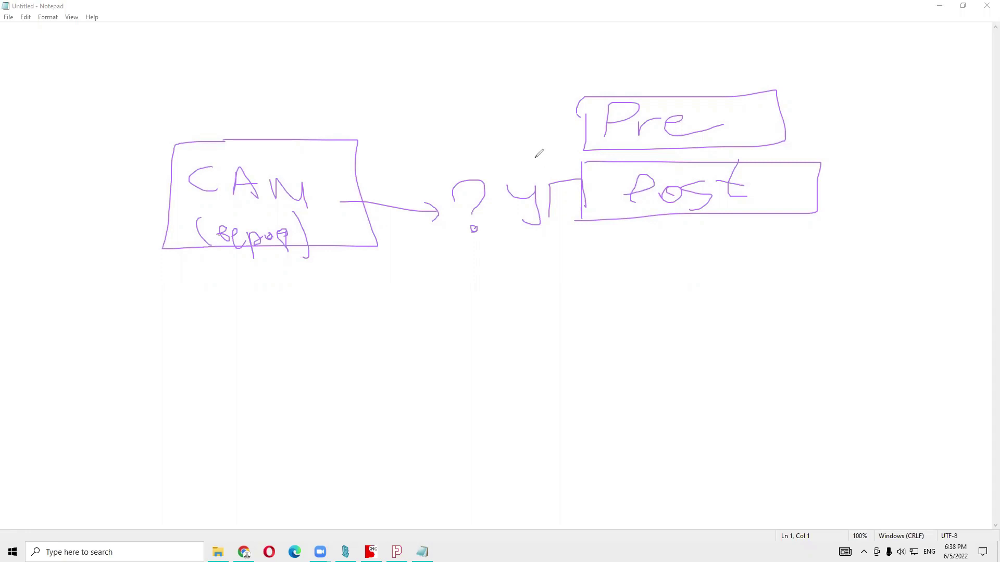
Circle the Pre and Post boxes in the sketch and draw an arrow down from them to the letters "УП"
drag(659, 72, 725, 317)
drag(565, 260, 664, 83)
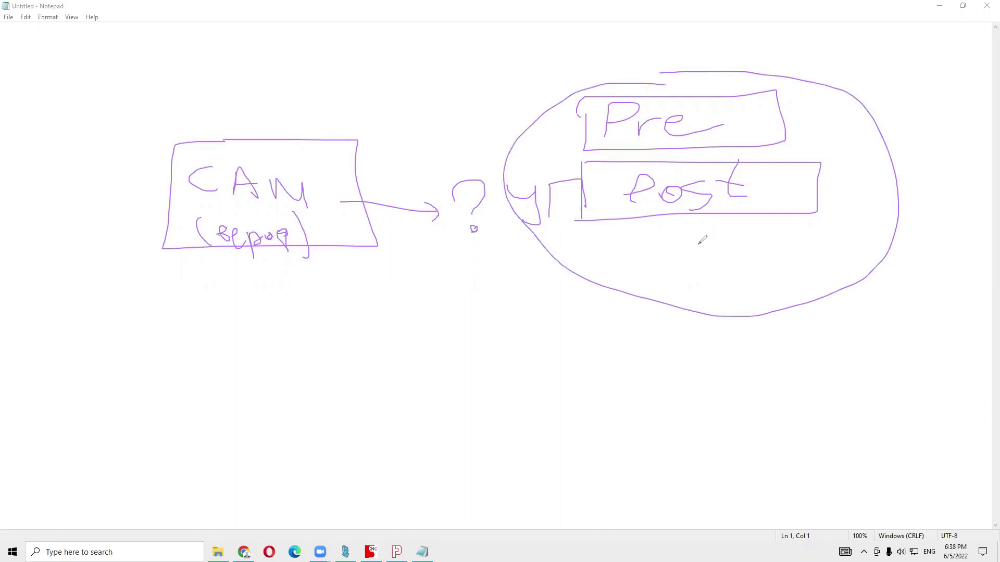
mouse_move(721, 249)
mouse_down()
mouse_move(724, 349)
mouse_move(762, 347)
mouse_up()
mouse_move(683, 390)
mouse_down()
mouse_move(722, 399)
mouse_move(706, 431)
mouse_move(745, 433)
mouse_move(751, 392)
mouse_move(797, 397)
mouse_move(800, 430)
mouse_up()
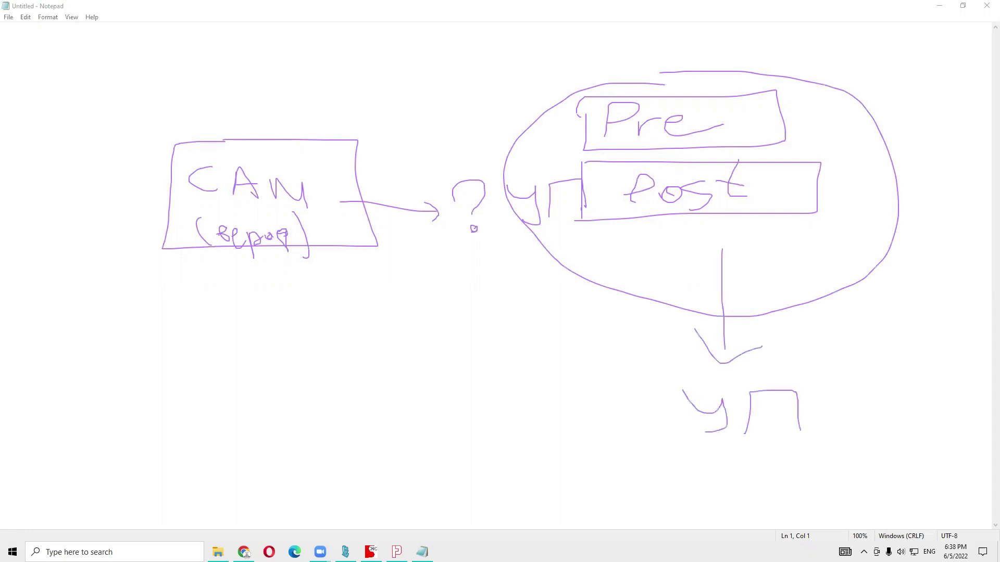
key(Escape)
Switch to SharpCam and look at the NC code generated for the empty part
click(422, 552)
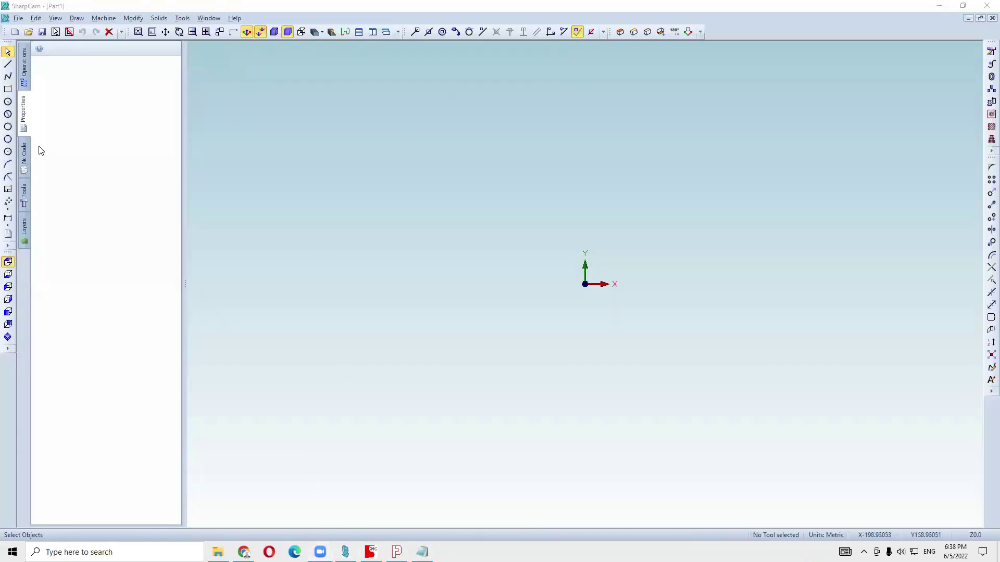
click(24, 156)
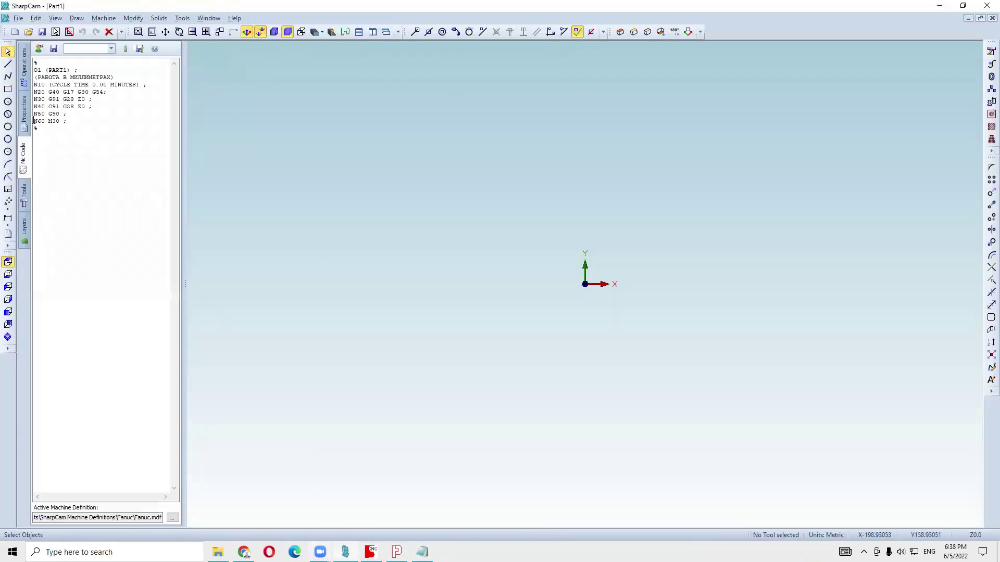
click(25, 81)
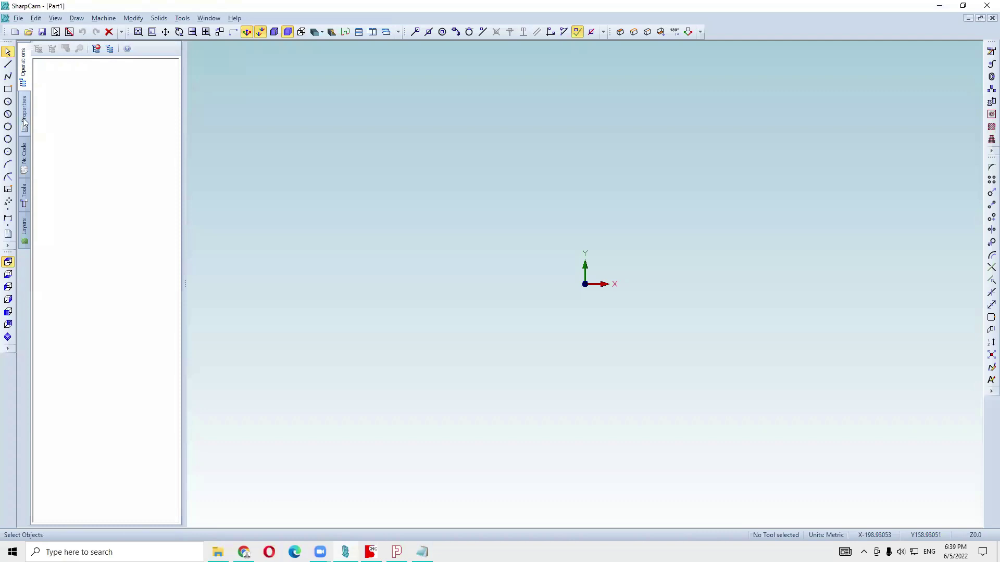
Draw a rectangle from the origin (0, 0) to the corner point X50, Y50
click(8, 89)
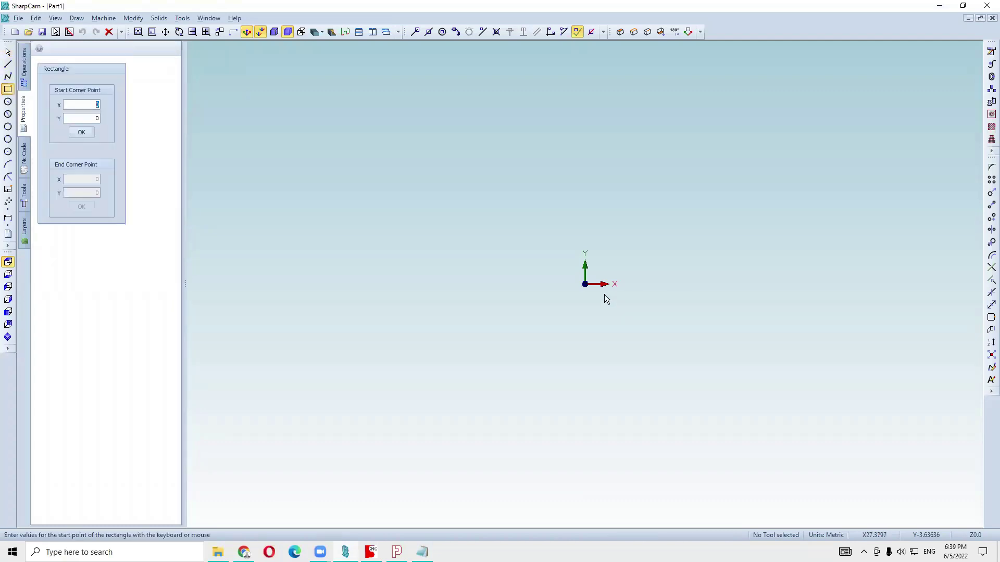
key(Return)
text(50)
key(Tab)
text(50)
key(Return)
scroll(631, 249, up, 3)
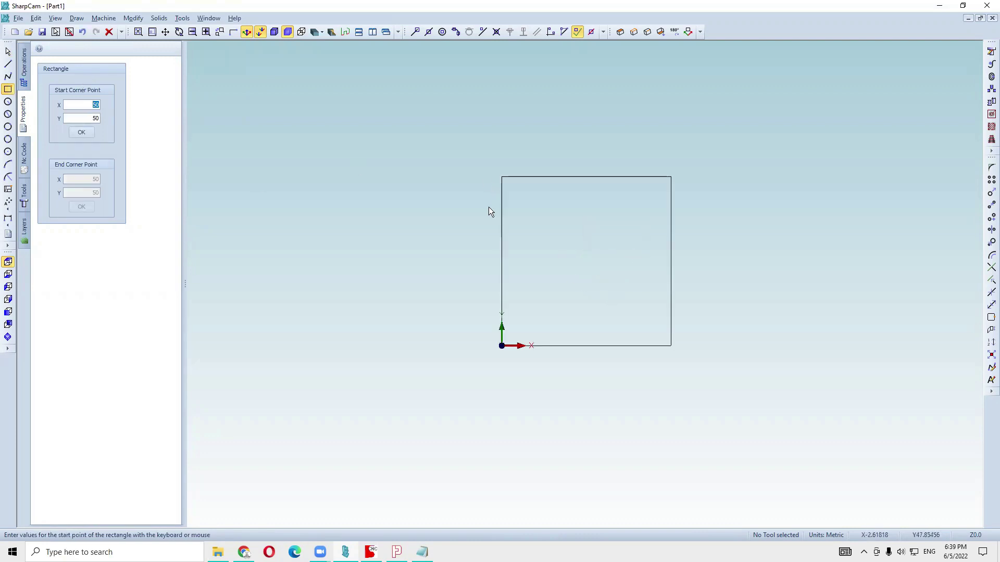
key(Escape)
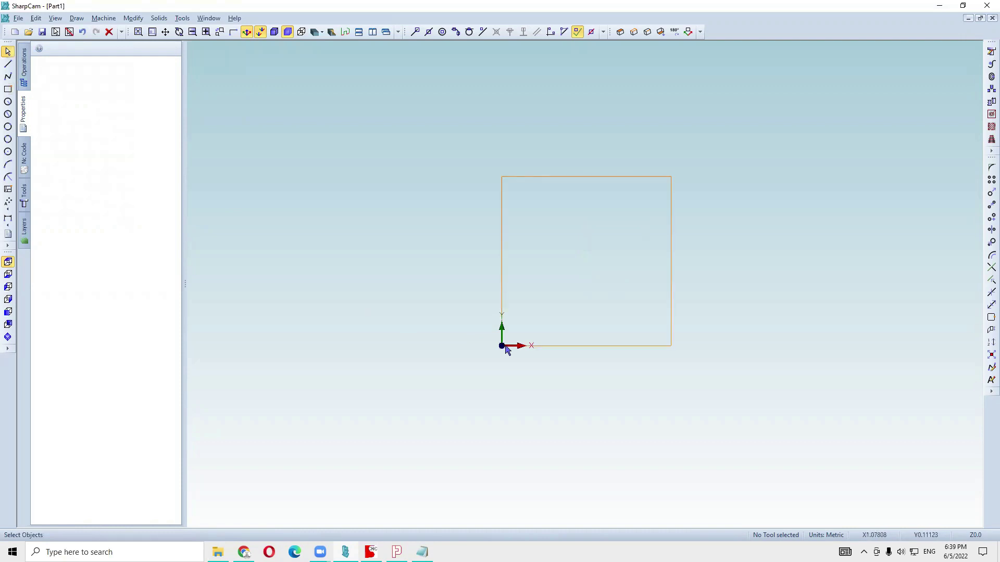
Start a Profile operation with initial rapid 20, feed from 10, finish depth -5 and retract 20
click(24, 67)
click(123, 20)
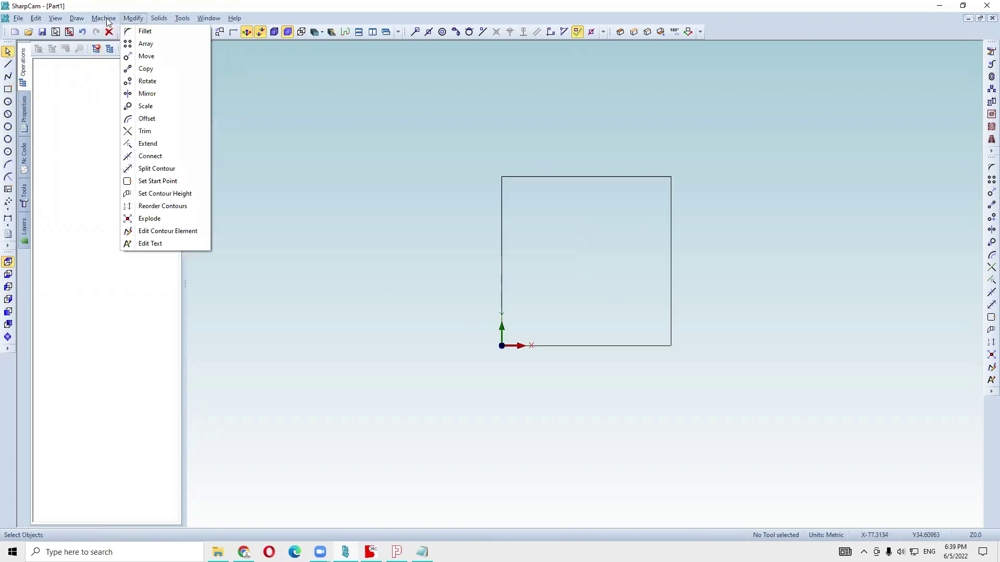
click(112, 41)
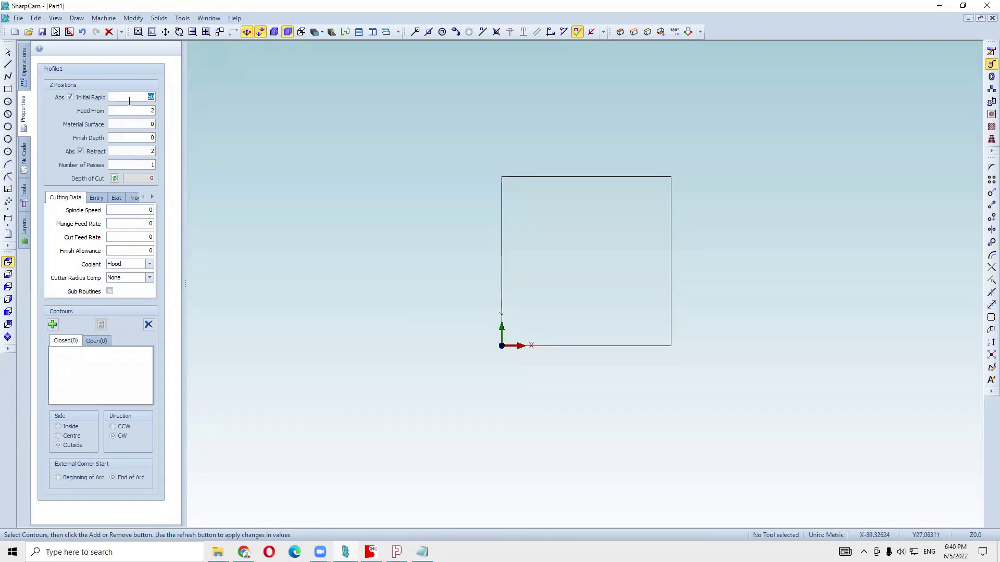
text(20)
key(Tab)
text(10)
key(Tab)
key(Tab)
text(-5)
key(Tab)
text(20)
Set the profile's spindle speed to 10000, plunge feed rate to 200 and cut feed rate to 300
key(Tab)
key(Tab)
text(1000200)
key(Tab)
text(300)
Add the square's contour to the profile using tool T01, 5mm End Mill, with the side set to Centre
drag(457, 146, 810, 384)
click(53, 325)
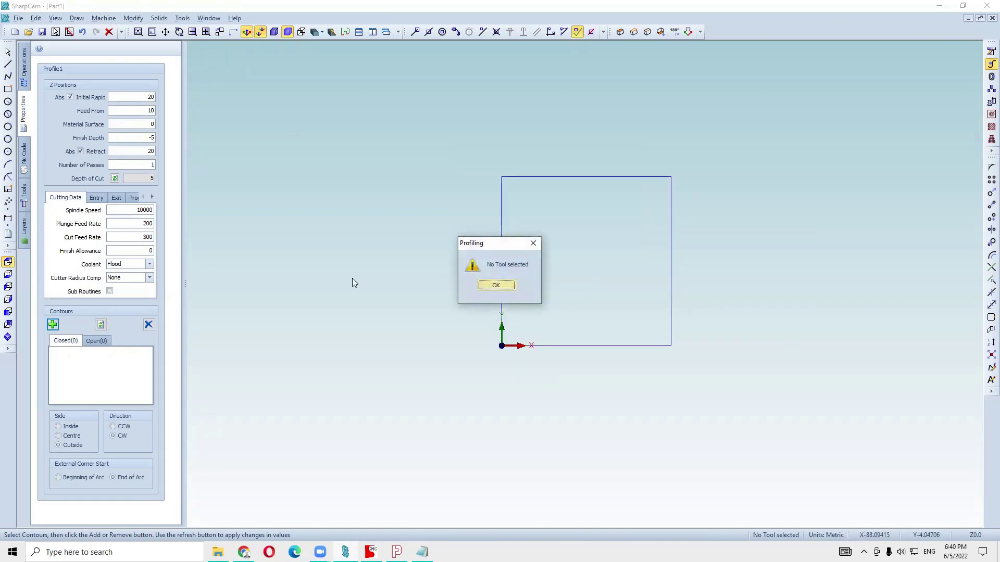
key(Return)
click(107, 18)
click(123, 32)
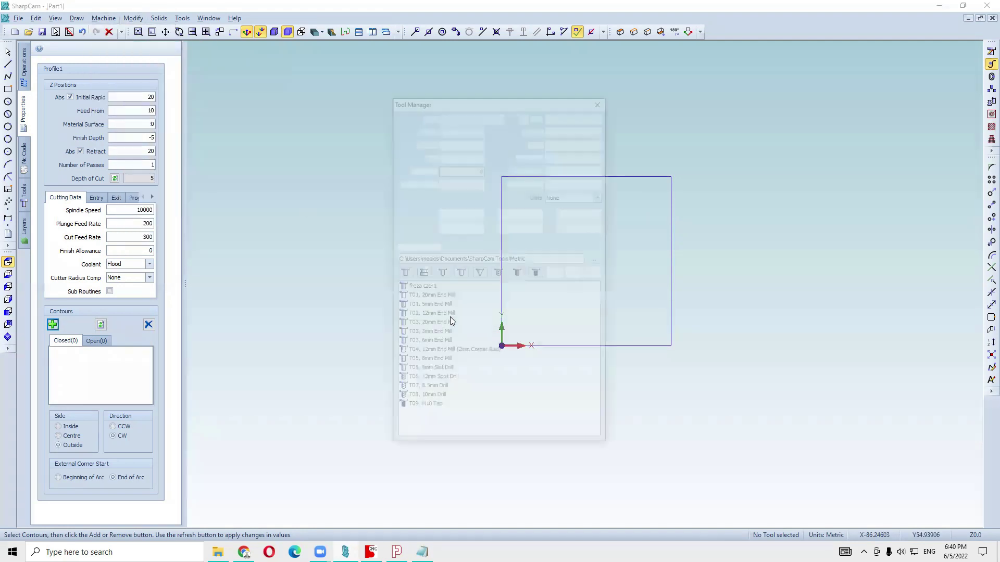
double_click(448, 304)
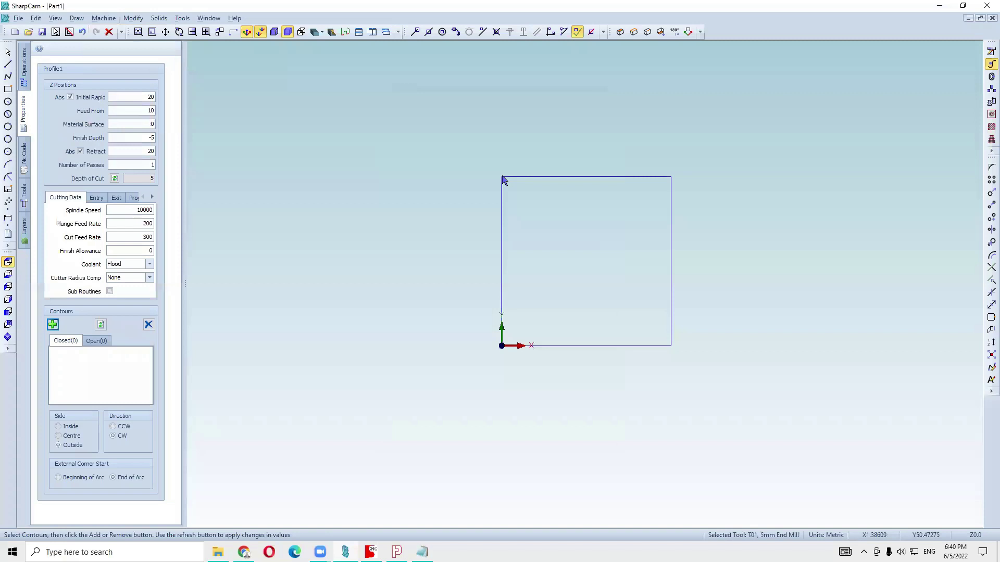
click(55, 325)
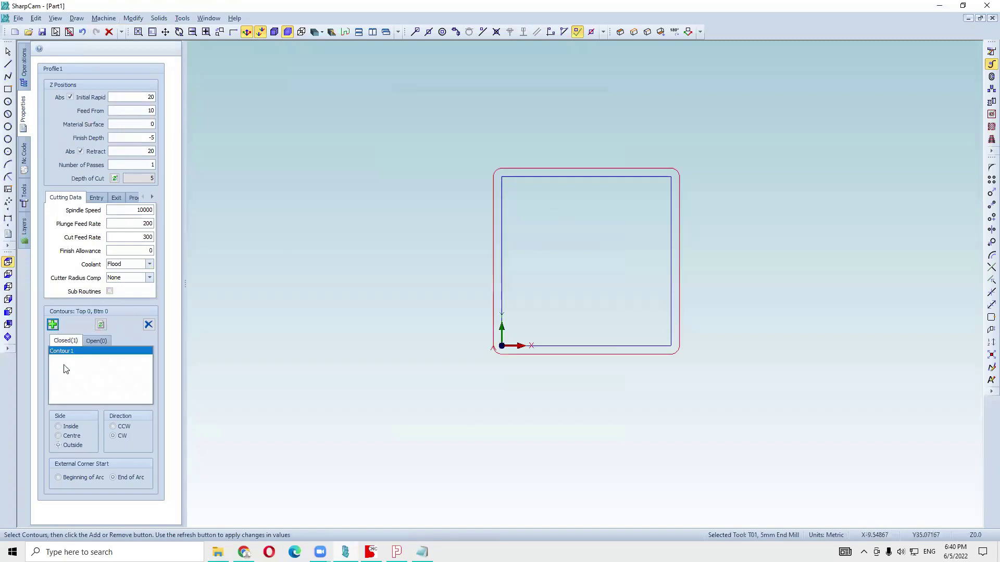
click(71, 436)
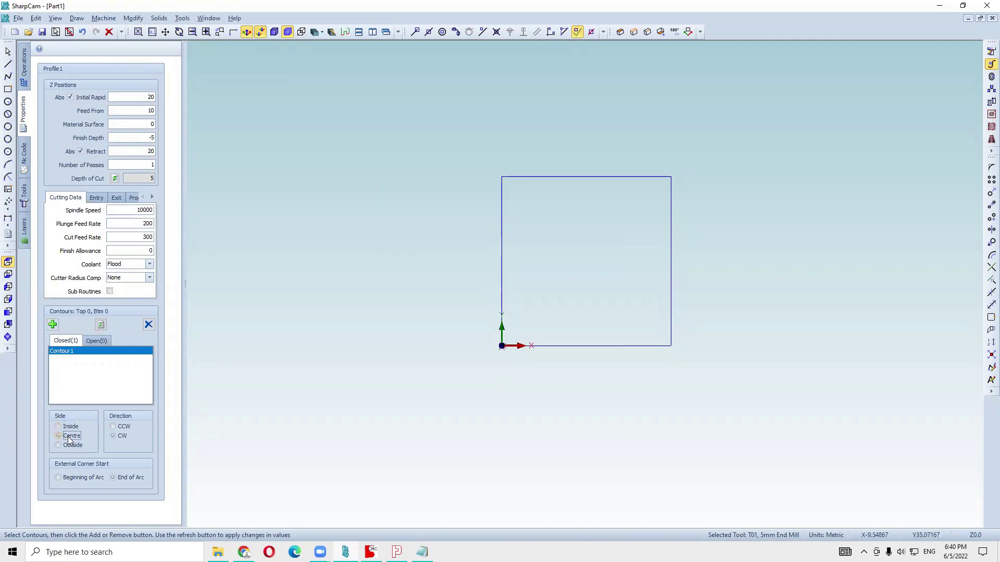
Copy the whole generated NC code into a new Notepad document
click(23, 156)
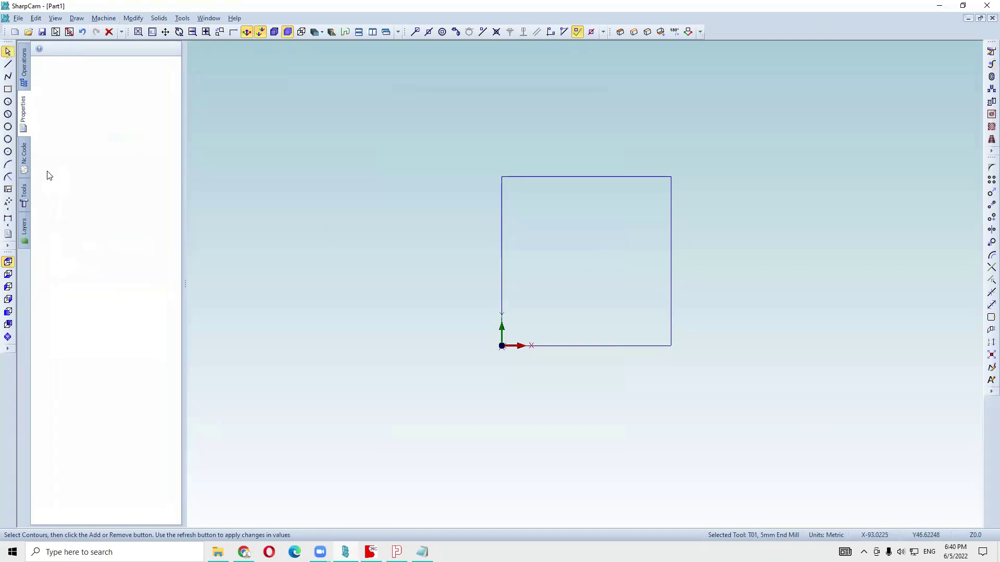
key(ctrl+a)
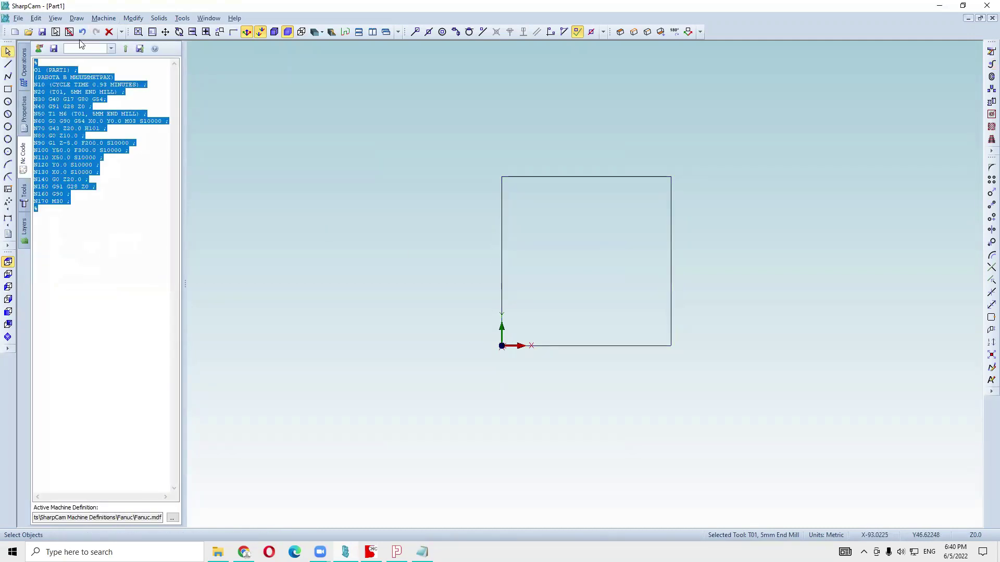
key(ctrl+c)
key(super+r)
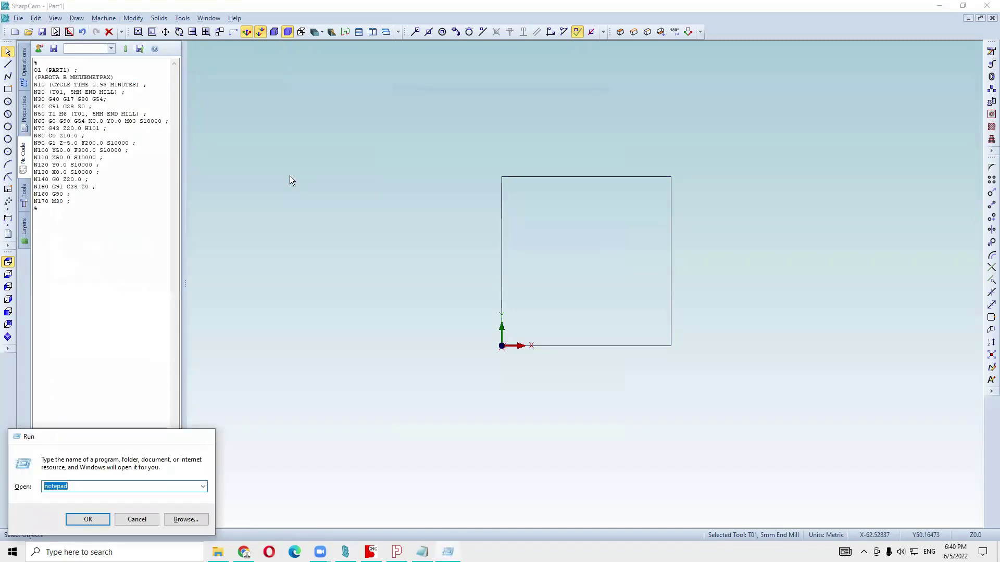
key(Return)
key(ctrl+v)
Remove the part name and units comments and lines N10 and N20 from the program header, leaving O1 directly above N30
drag(600, 213, 443, 204)
key(Delete)
key(Delete)
drag(510, 193, 464, 193)
key(Delete)
drag(571, 203, 455, 205)
key(Delete)
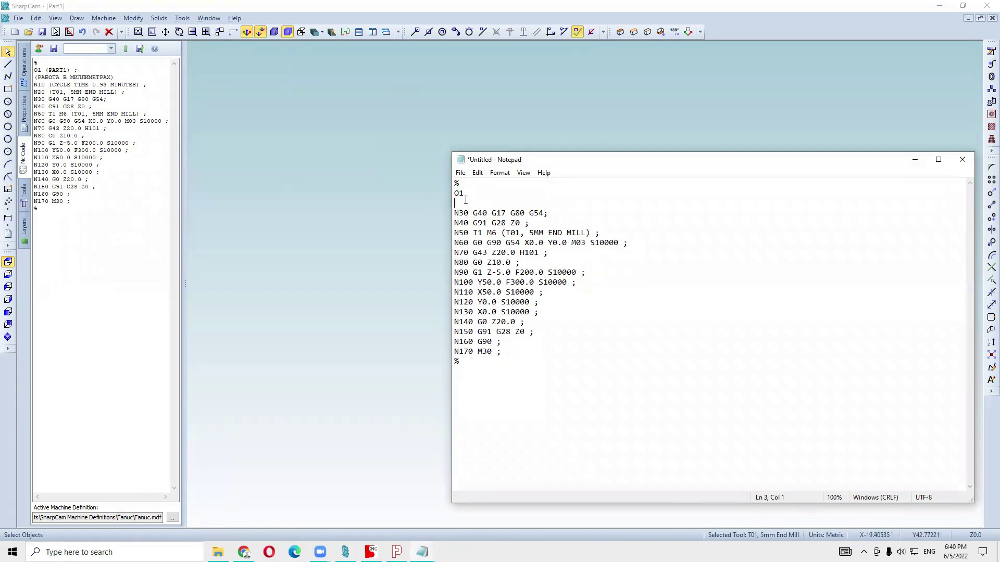
key(BackSpace)
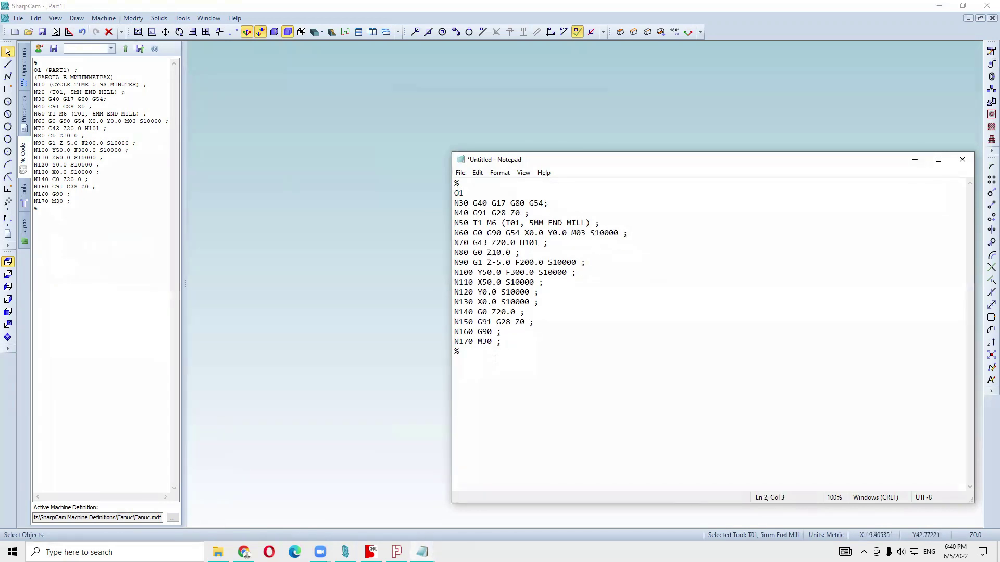
Transfer the cleaned NC code to the CNC.SCHOOL NC-Player in Chrome and simulate it
drag(495, 359, 313, 116)
click(244, 552)
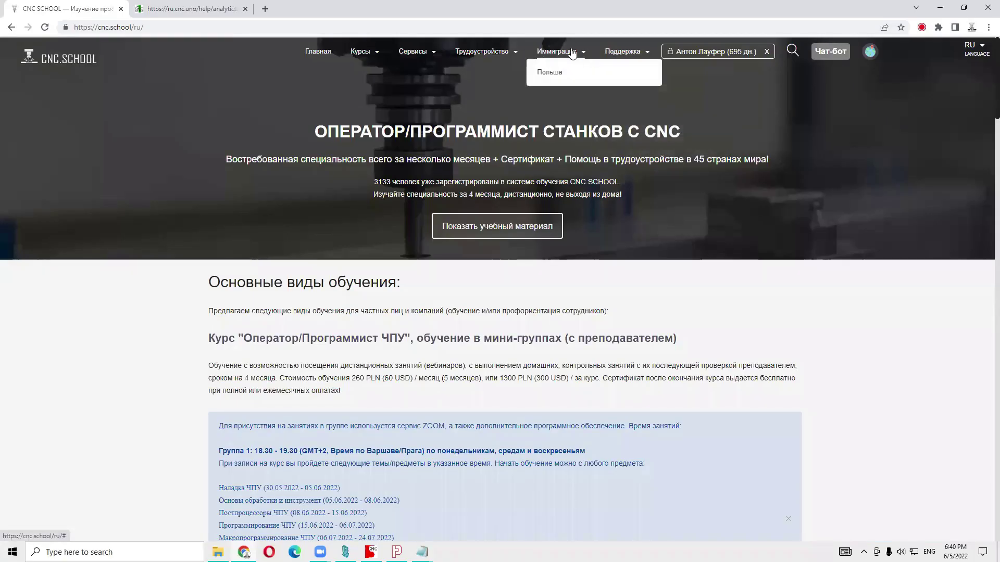
click(875, 52)
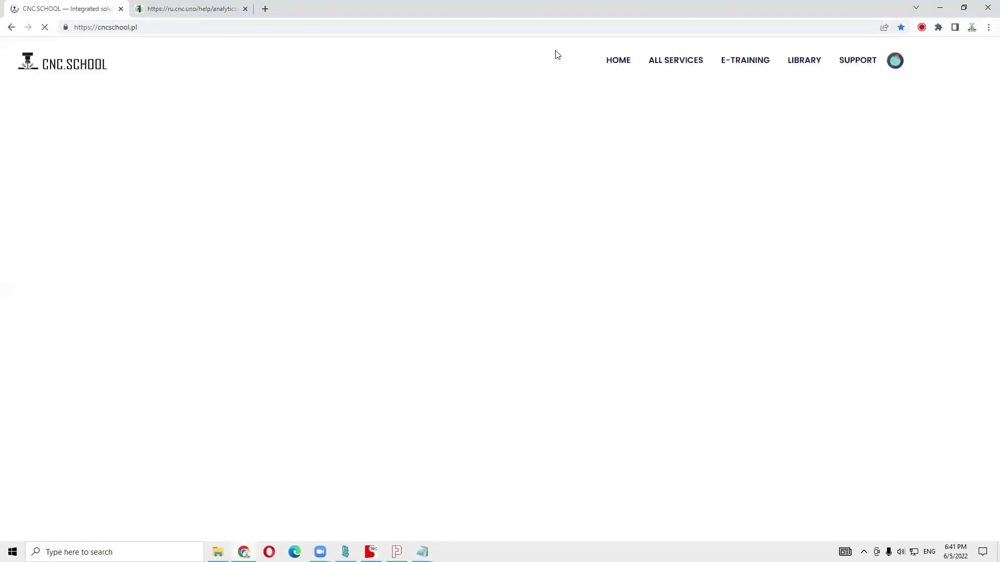
click(742, 63)
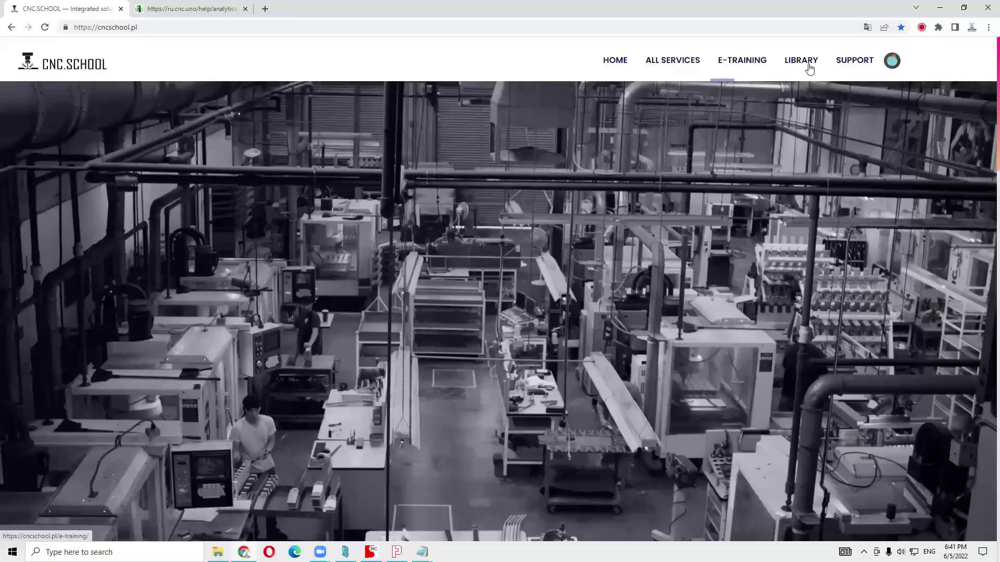
mouse_move(807, 65)
click(815, 185)
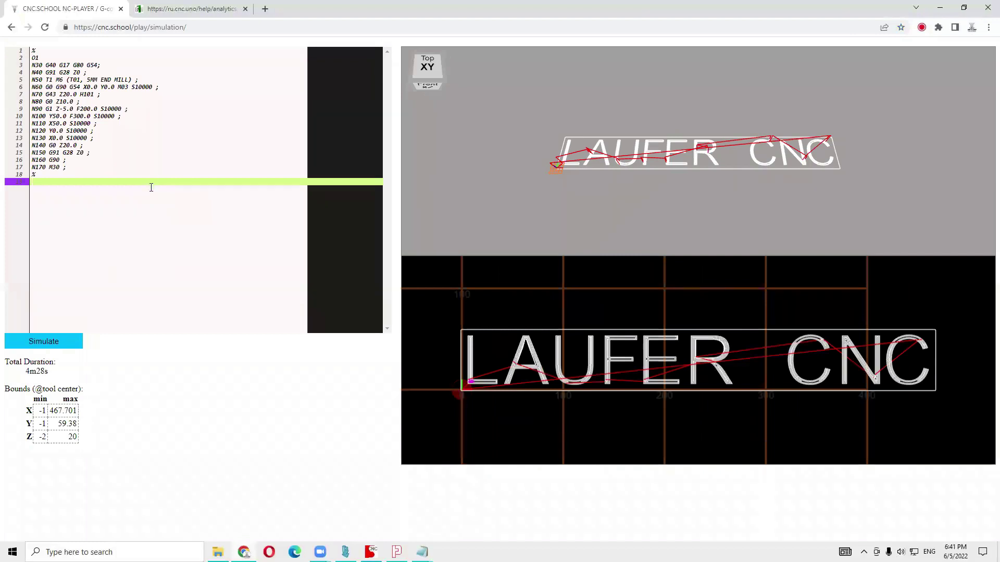
click(62, 344)
drag(638, 147, 637, 190)
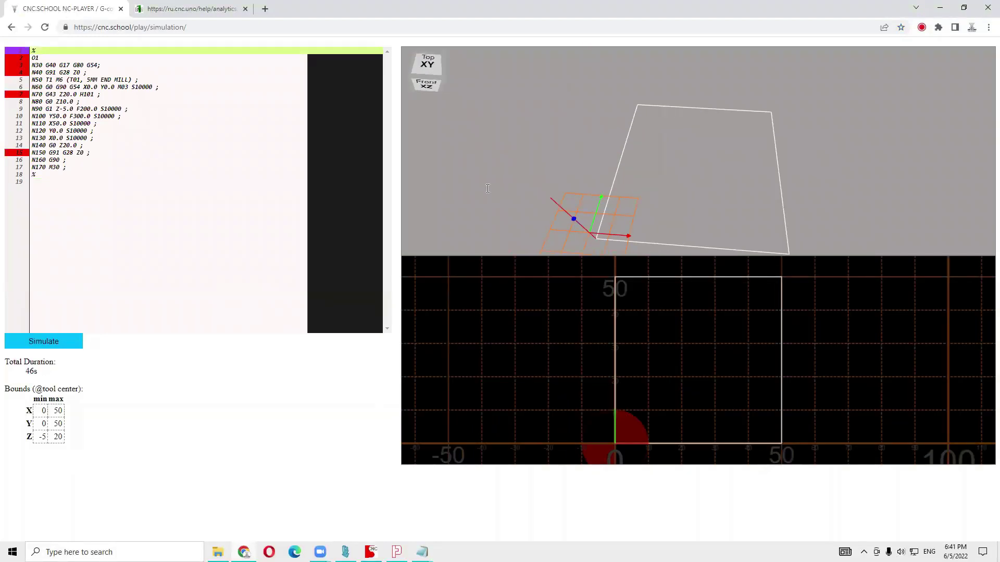
Examine program lines N40 to N70 and compare the X0 Y0 and Z20 moves with the 3D toolpath
click(54, 73)
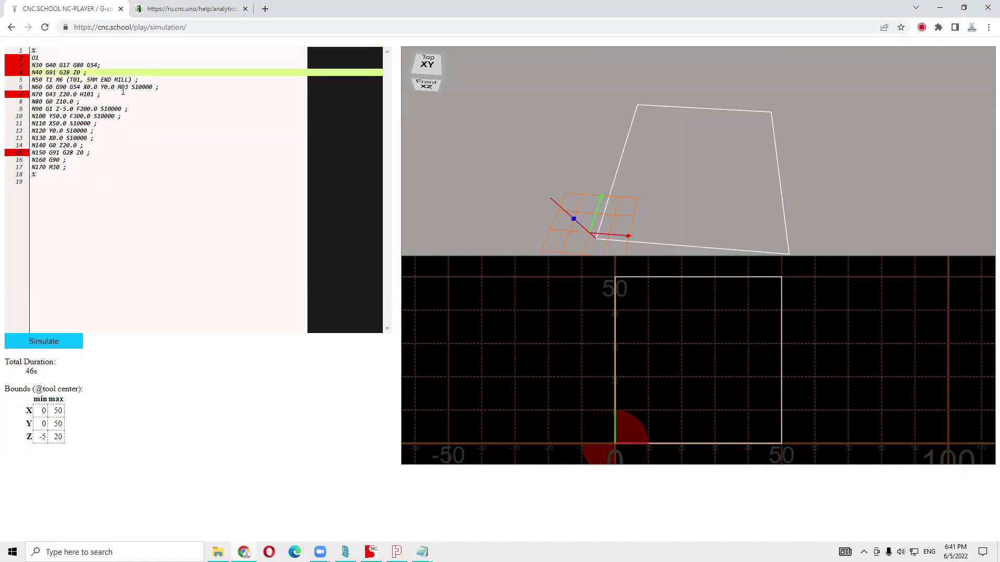
key(ctrl+z)
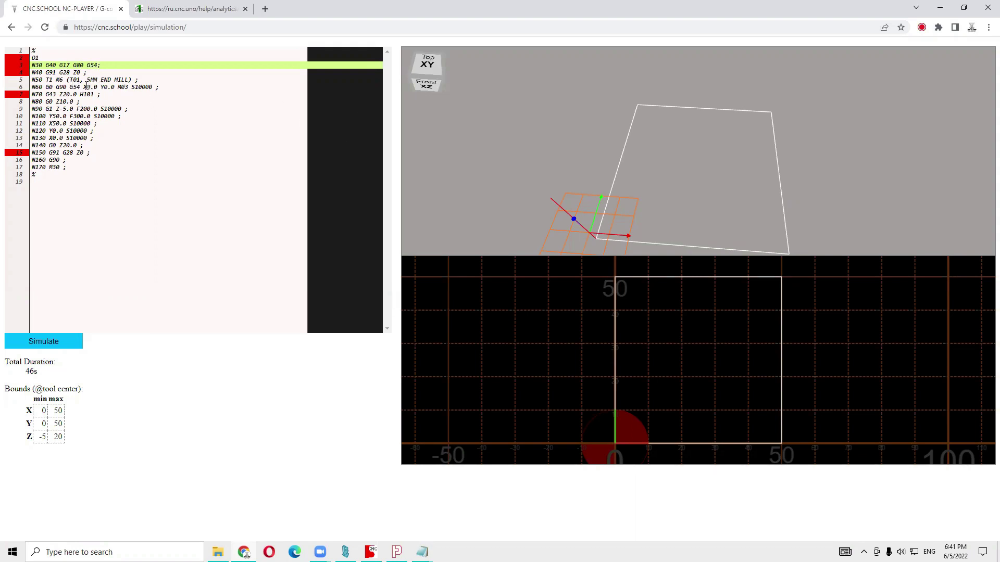
drag(84, 87, 115, 88)
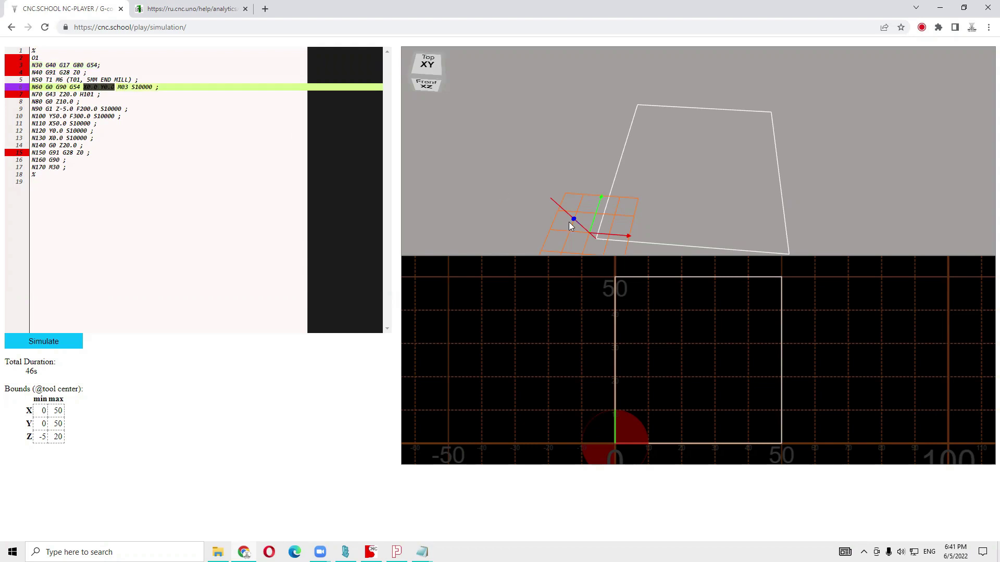
click(105, 88)
double_click(64, 94)
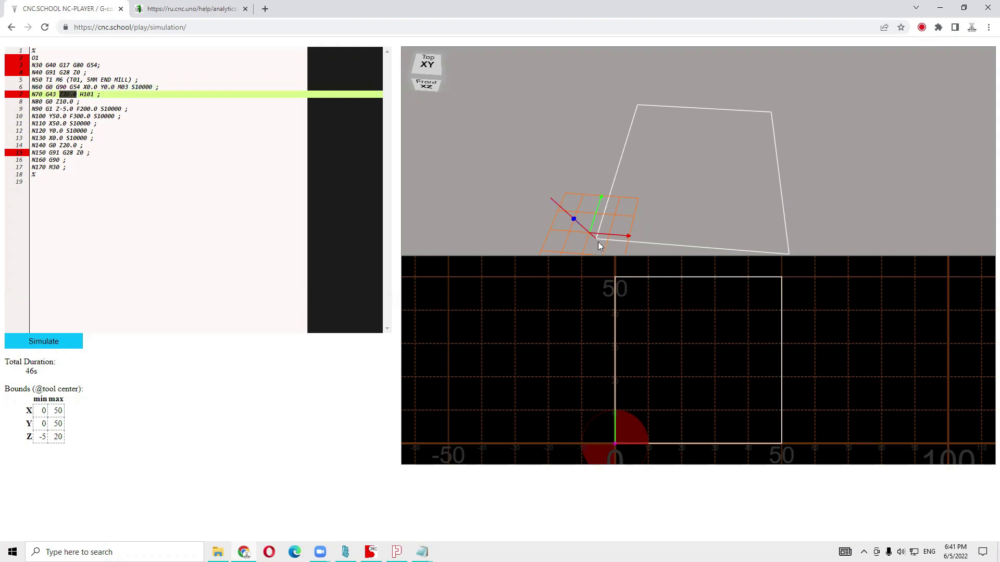
drag(623, 224, 512, 99)
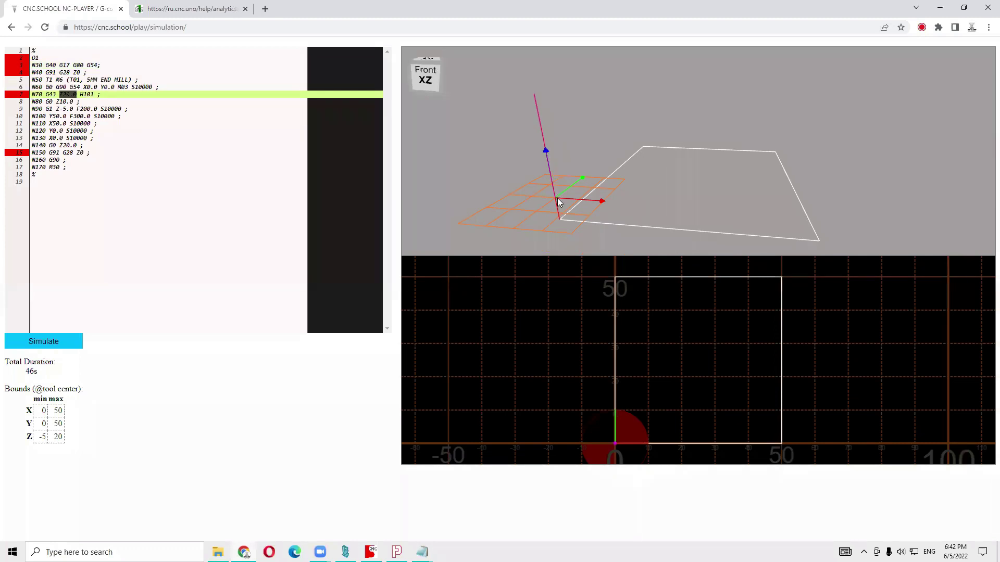
drag(578, 228, 553, 176)
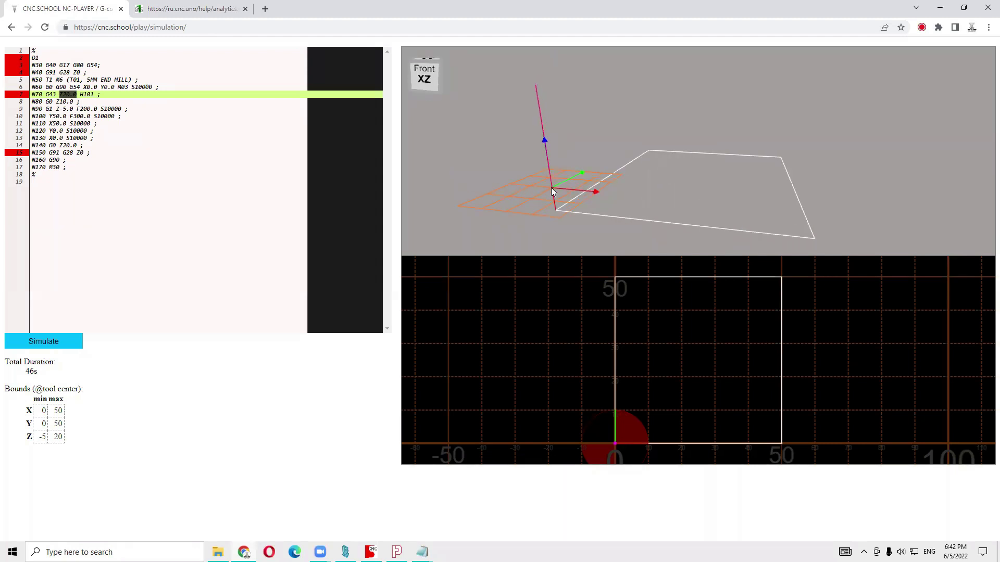
mouse_move(555, 214)
mouse_down()
mouse_move(558, 198)
mouse_move(555, 214)
mouse_up()
Change the cutting depth in line N90 to Z-1.0 and simulate the program again
double_click(65, 109)
text(1)
click(46, 341)
drag(496, 246, 507, 207)
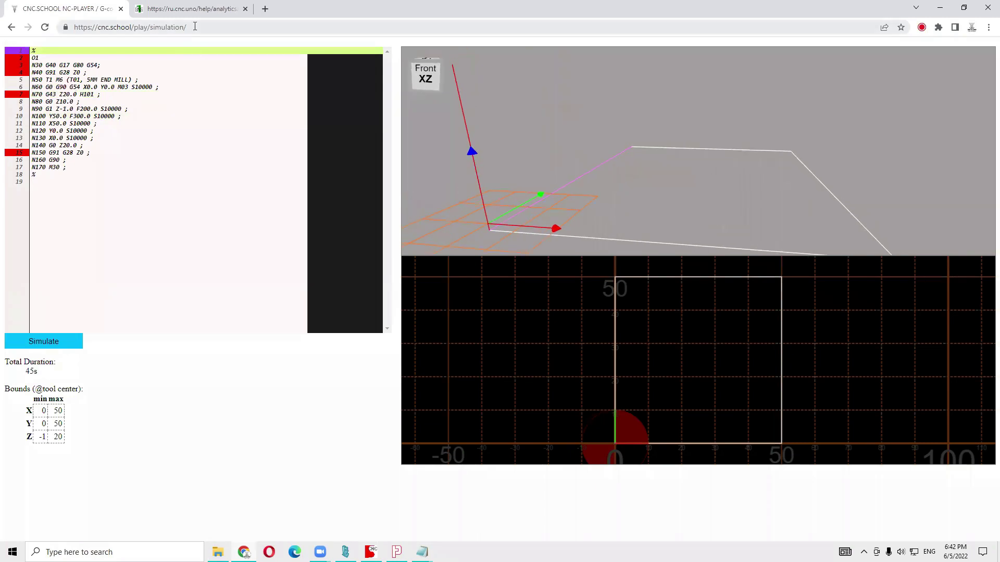
Examine the toolpath segment that belongs to line N100 in the 3D and plan views
click(267, 31)
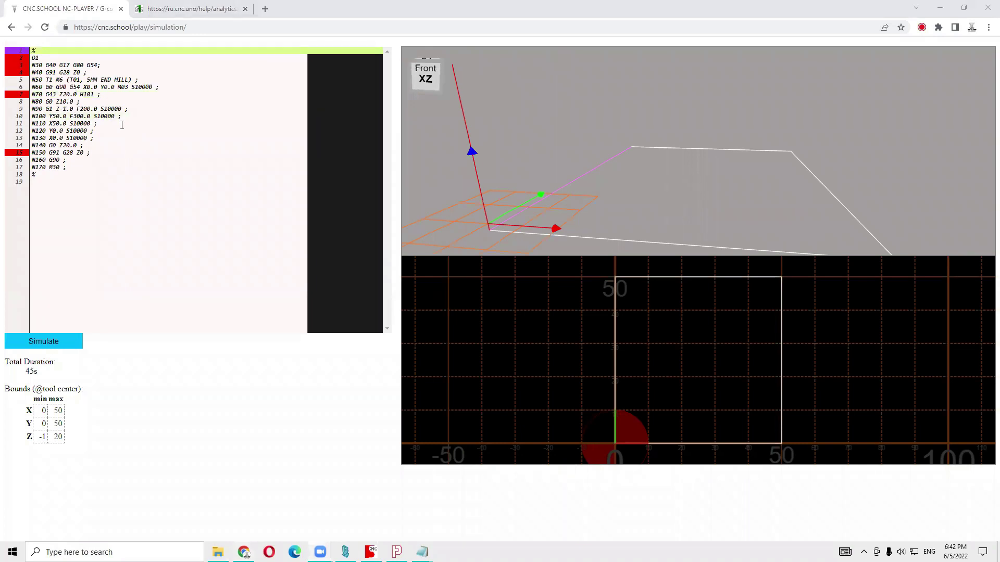
click(66, 117)
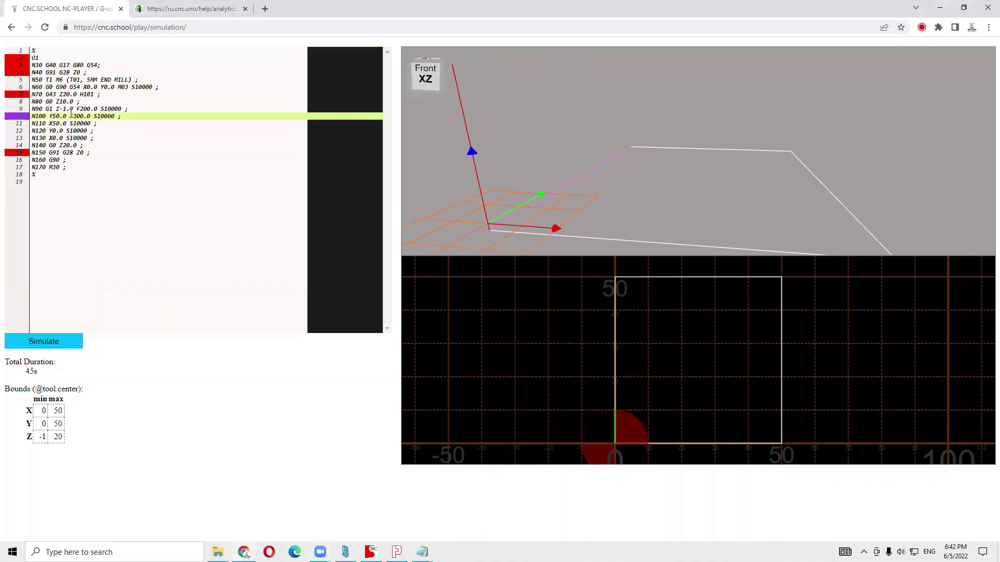
mouse_move(603, 216)
mouse_down()
mouse_move(607, 192)
mouse_move(607, 203)
mouse_up()
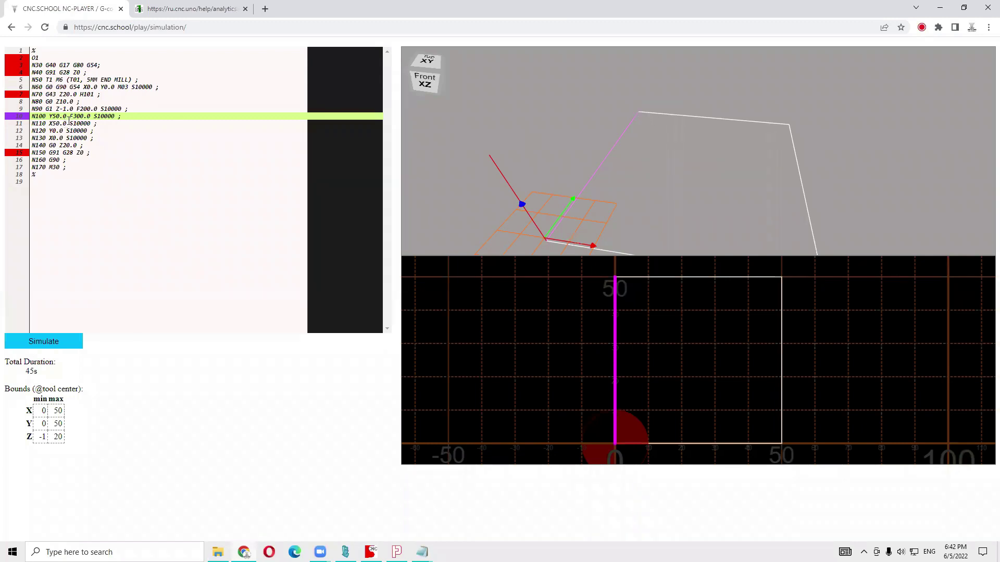
Examine the toolpath segments that belong to lines N110 to N140 in the 3D and plan views
click(113, 122)
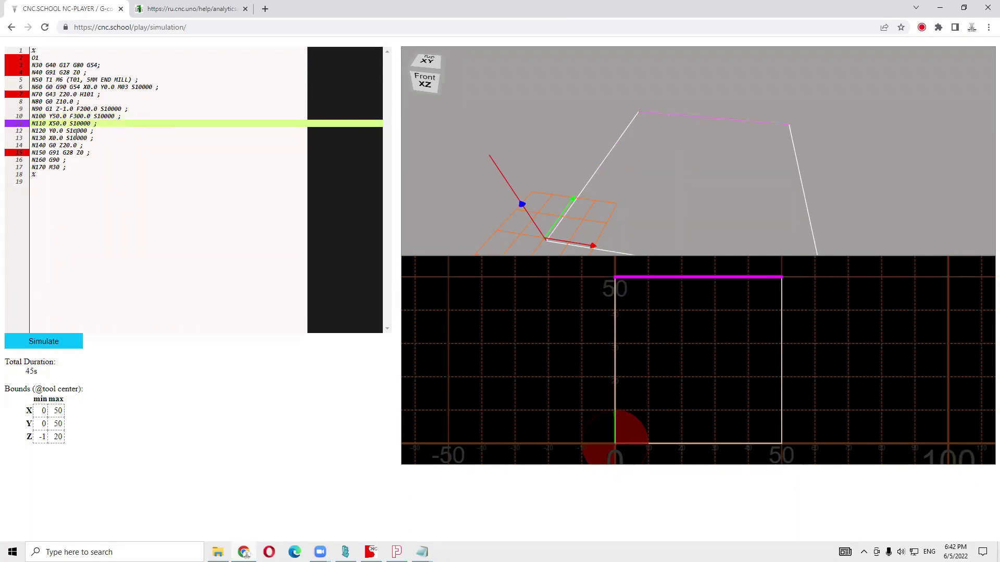
click(388, 131)
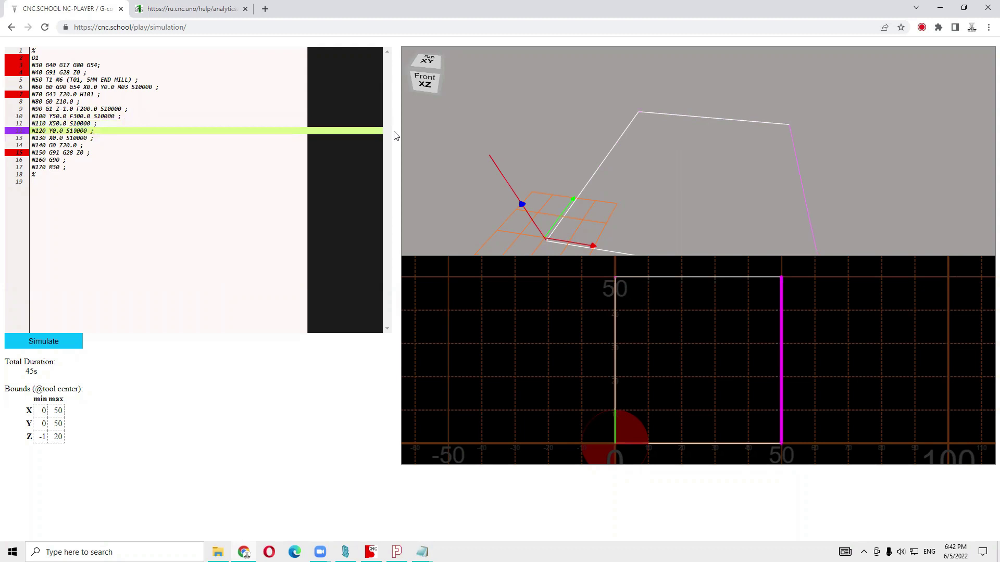
click(63, 138)
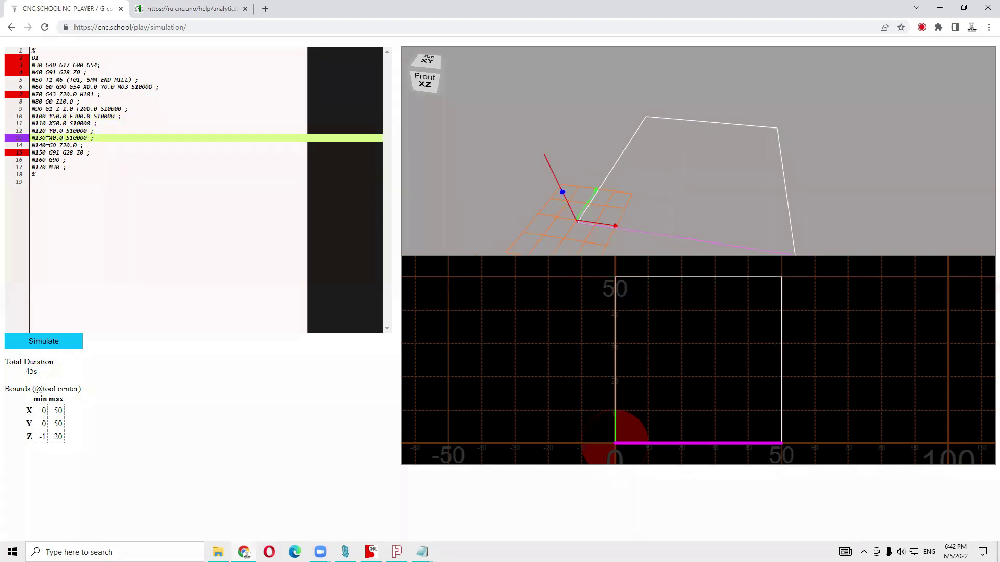
click(50, 145)
drag(672, 187, 400, 223)
click(156, 181)
click(106, 131)
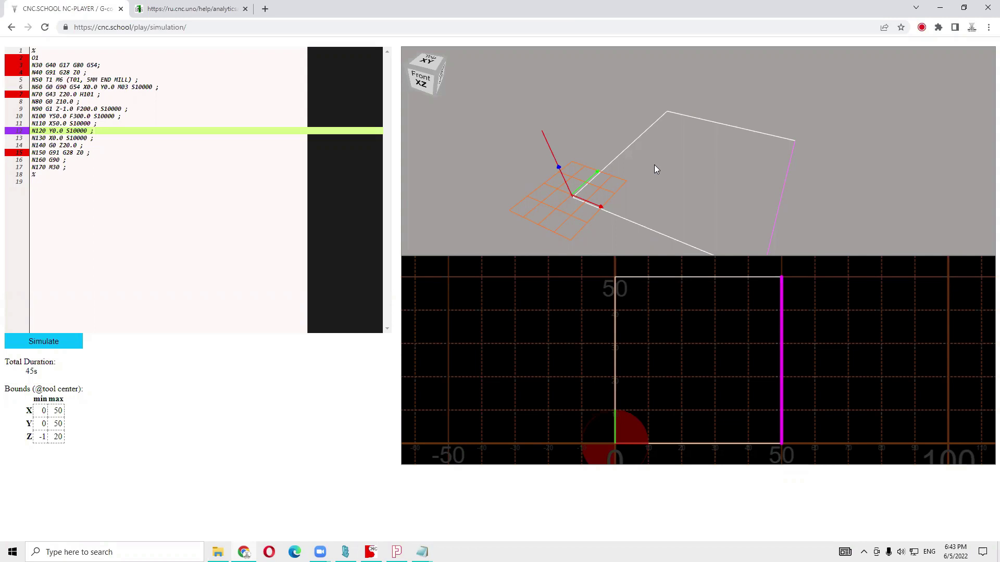
Close the analytics help page and examine the M6, G90, G54 and G91 G28 commands in the NC program
click(244, 9)
click(65, 86)
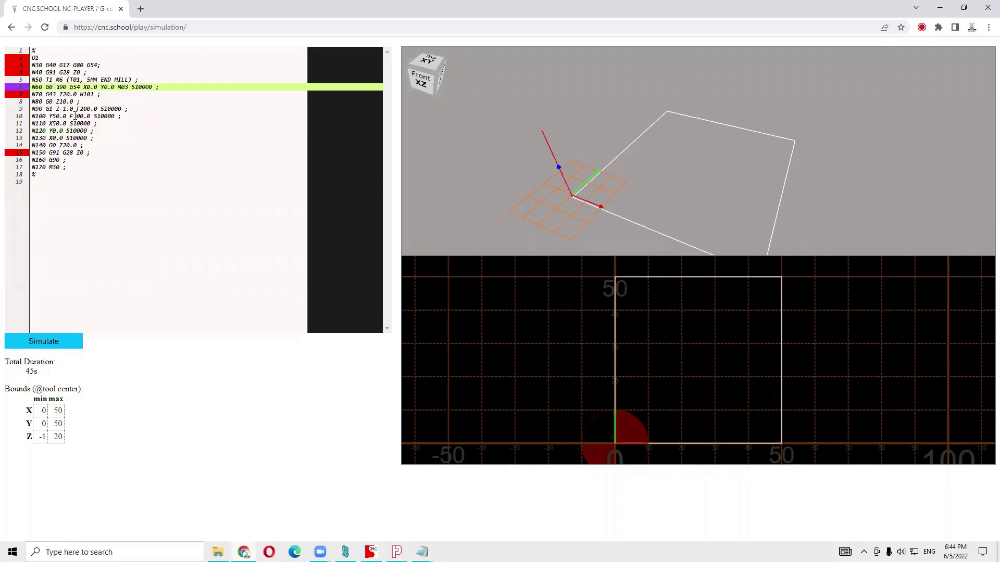
double_click(75, 87)
click(65, 87)
click(49, 80)
double_click(59, 80)
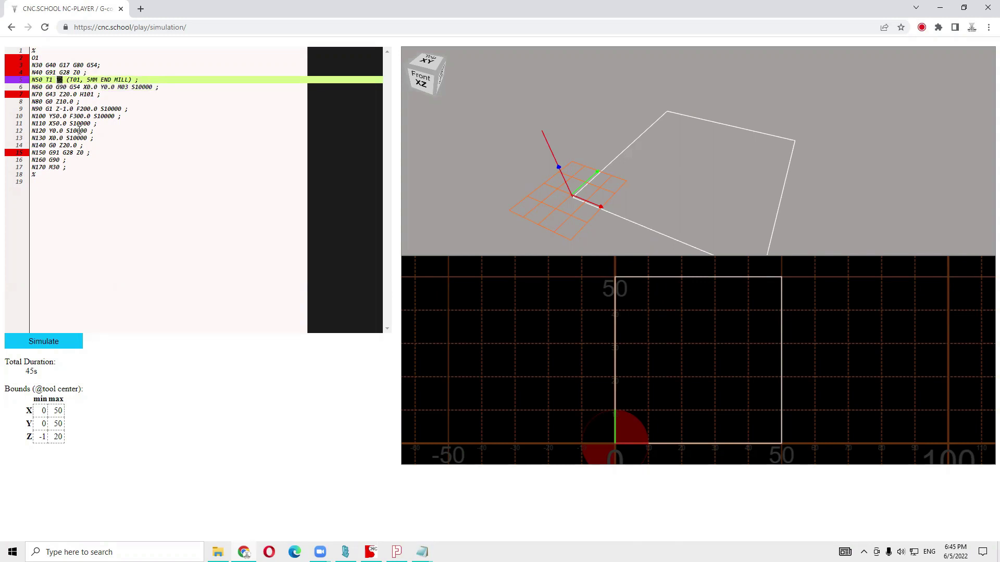
click(83, 152)
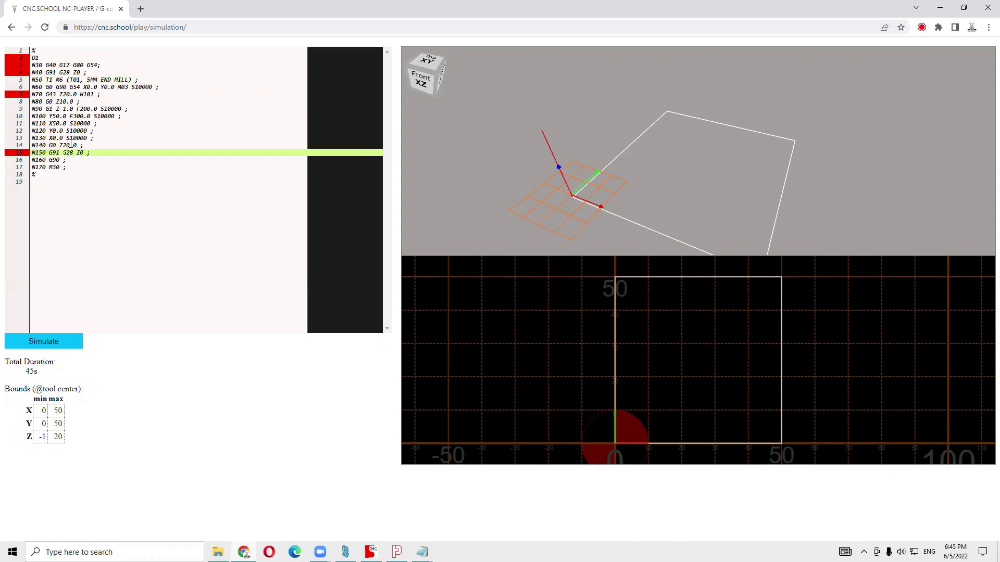
drag(82, 87, 71, 87)
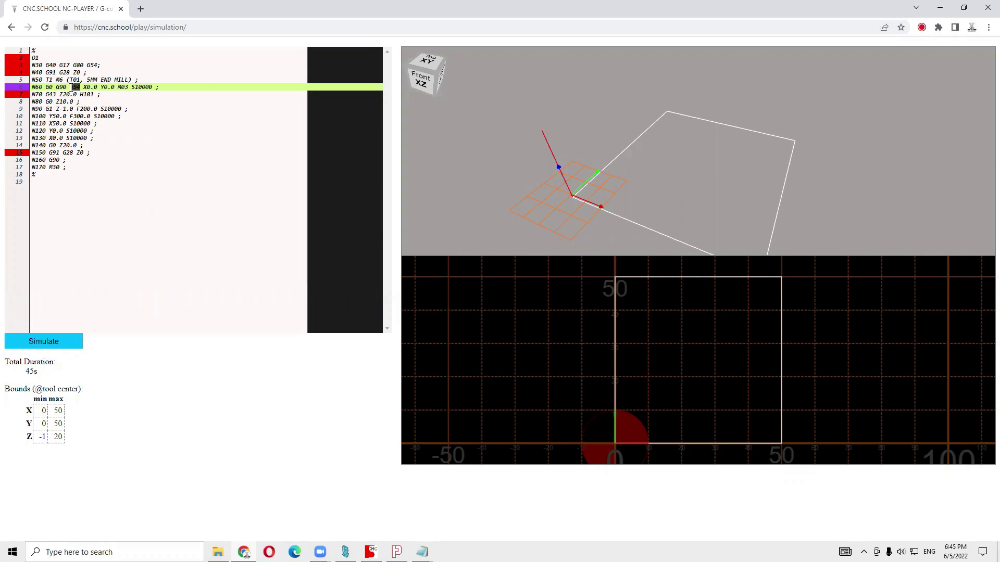
double_click(74, 87)
click(167, 207)
Switch to SharpCam, select the whole NC program and open the Fanuc.mdf machine definition in its editor
key(alt+Tab)
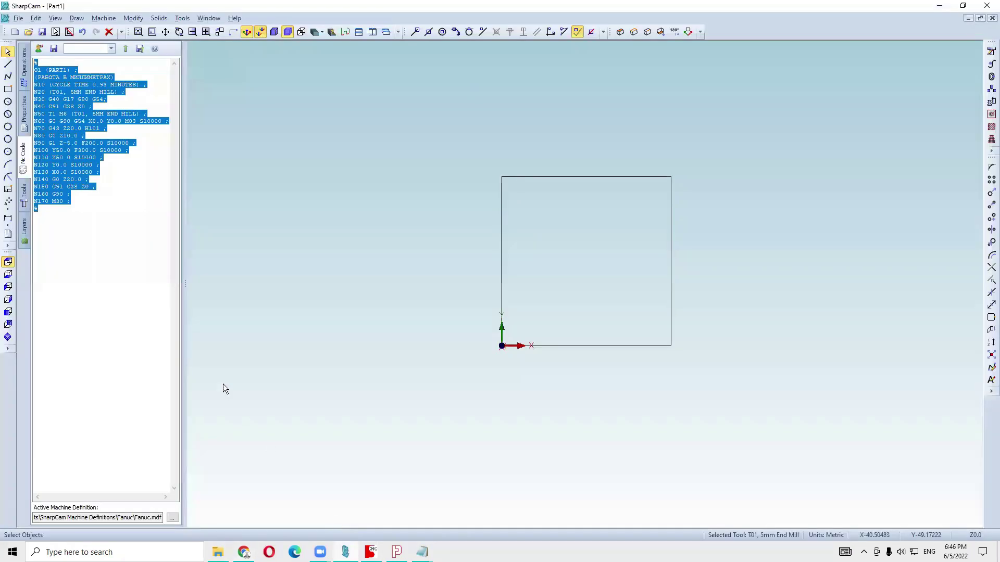
click(134, 281)
key(ctrl+a)
key(alt+space)
click(111, 177)
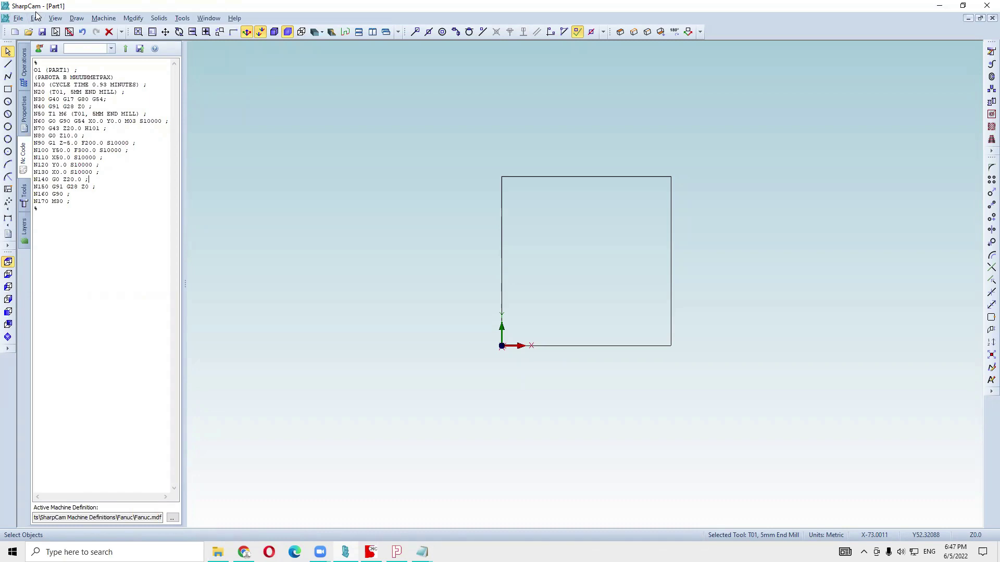
key(ctrl+a)
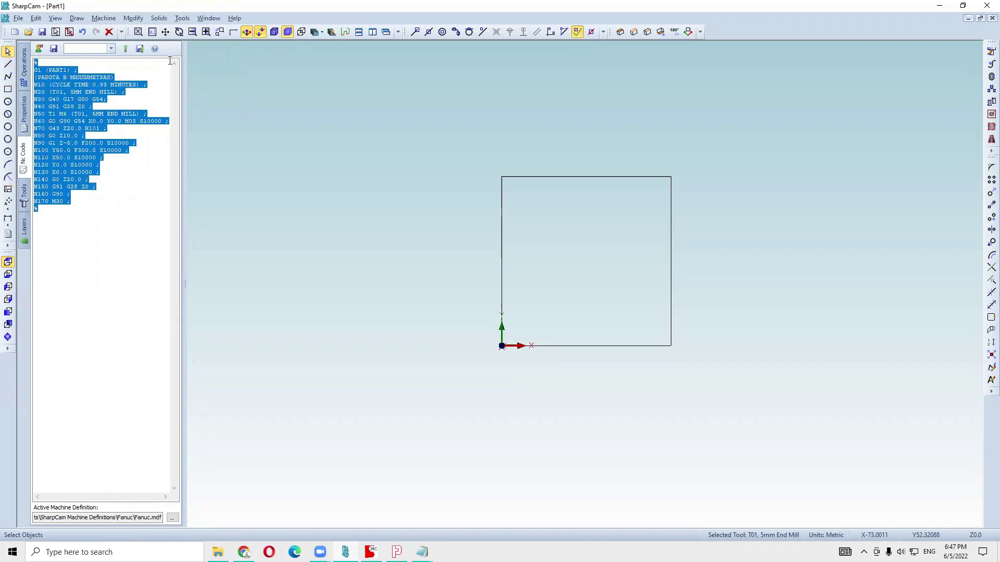
click(195, 19)
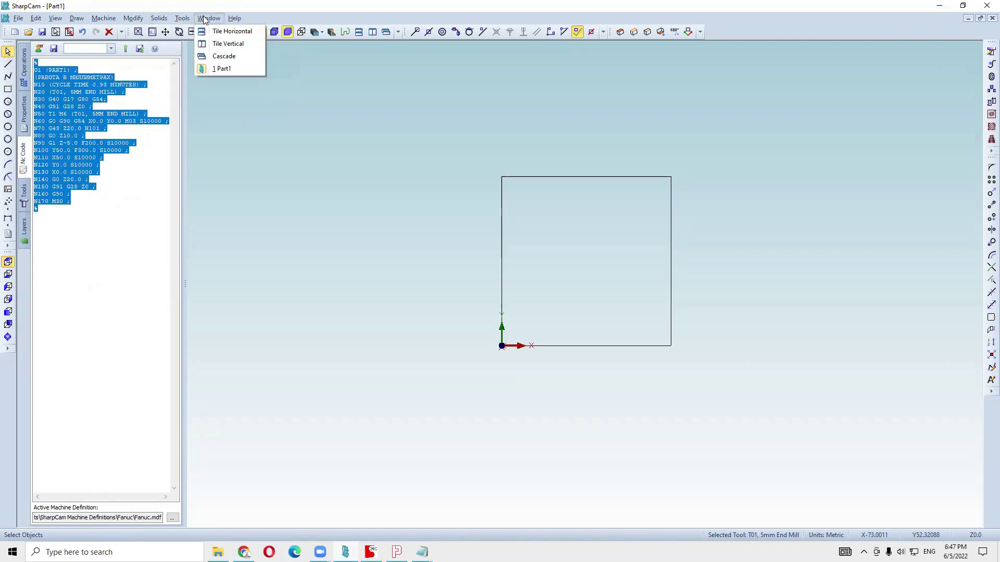
click(627, 307)
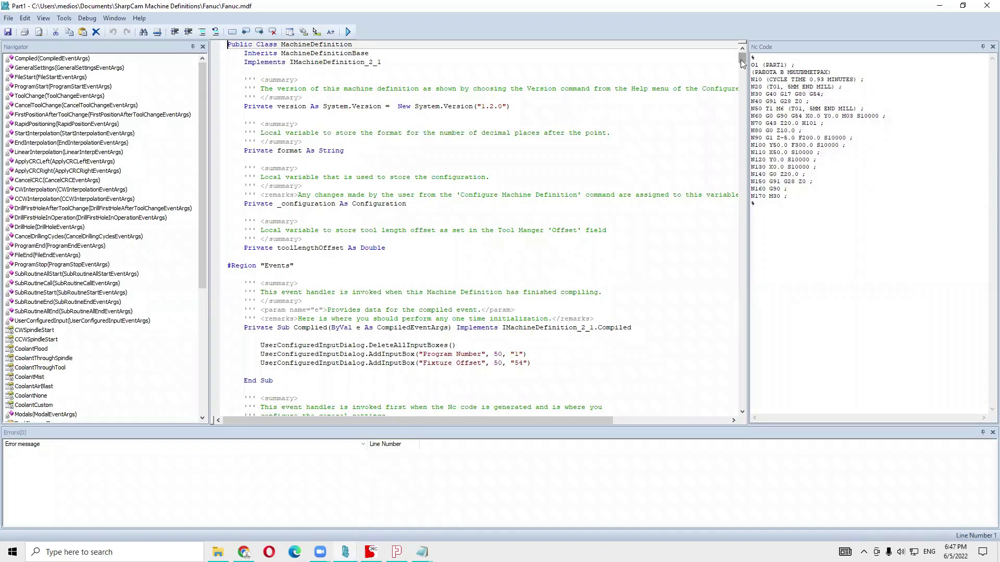
Examine the Fanuc definition's source, including the metric and imperial block of the GeneralSettings procedure
drag(742, 62, 745, 323)
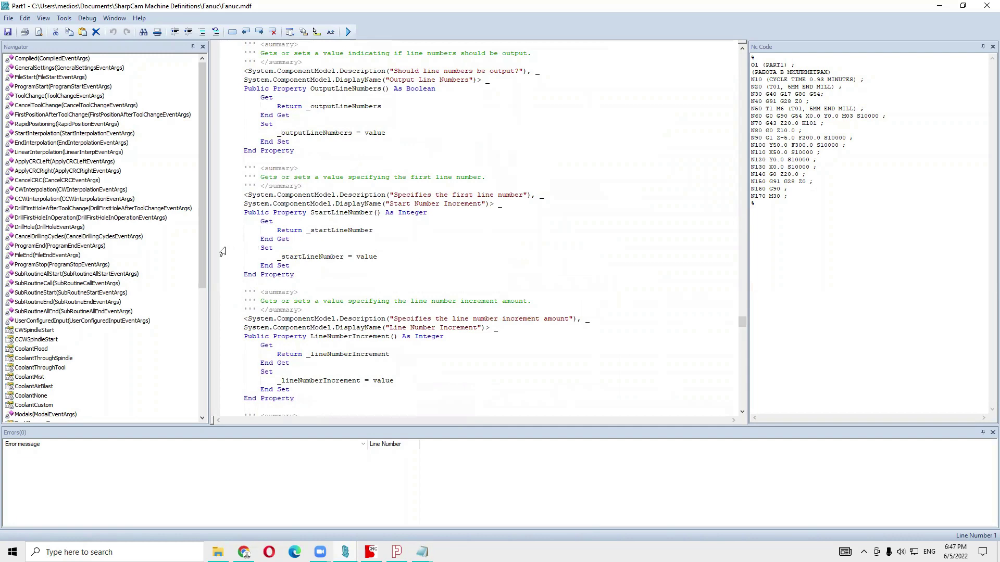
drag(742, 324, 724, 198)
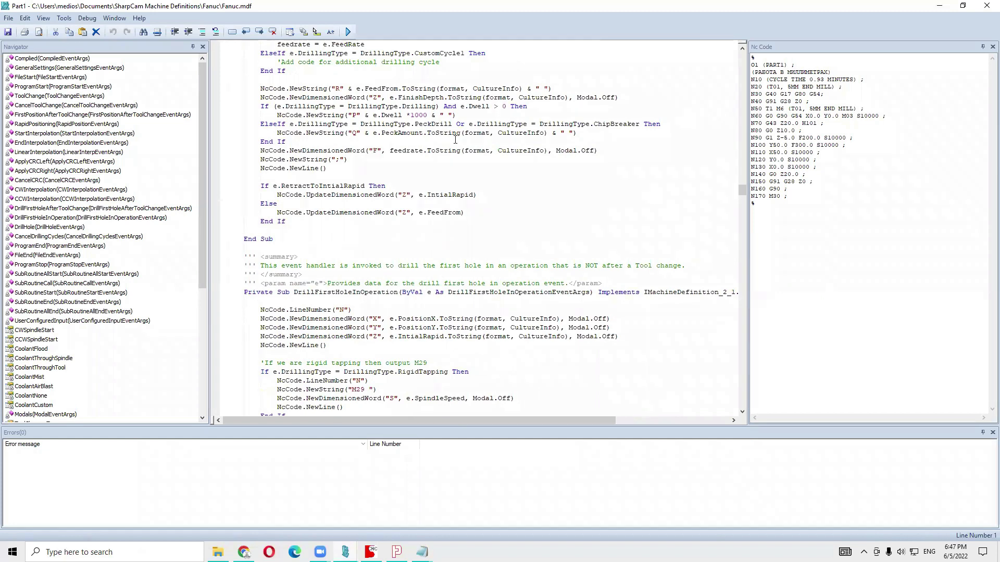
click(44, 70)
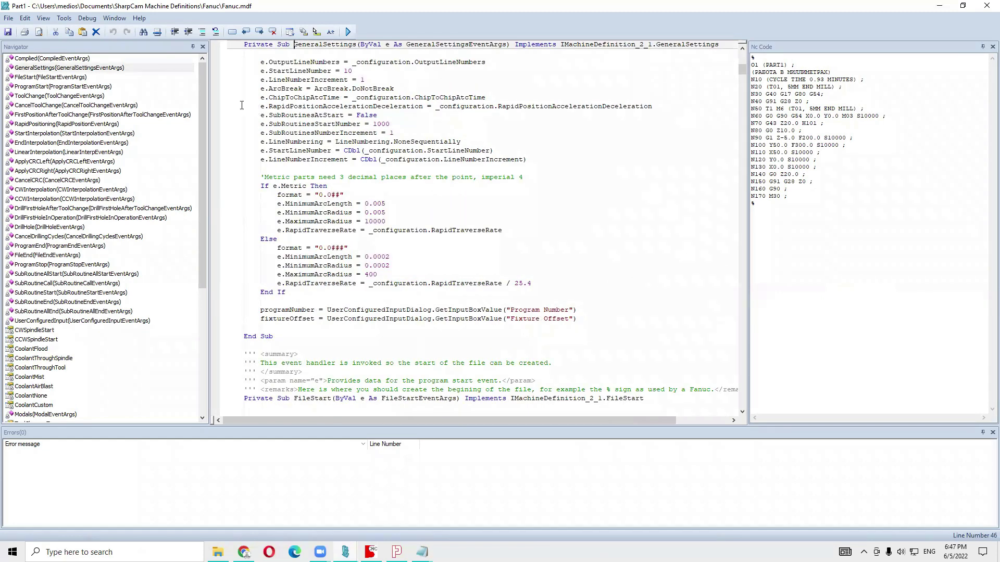
drag(272, 186, 363, 272)
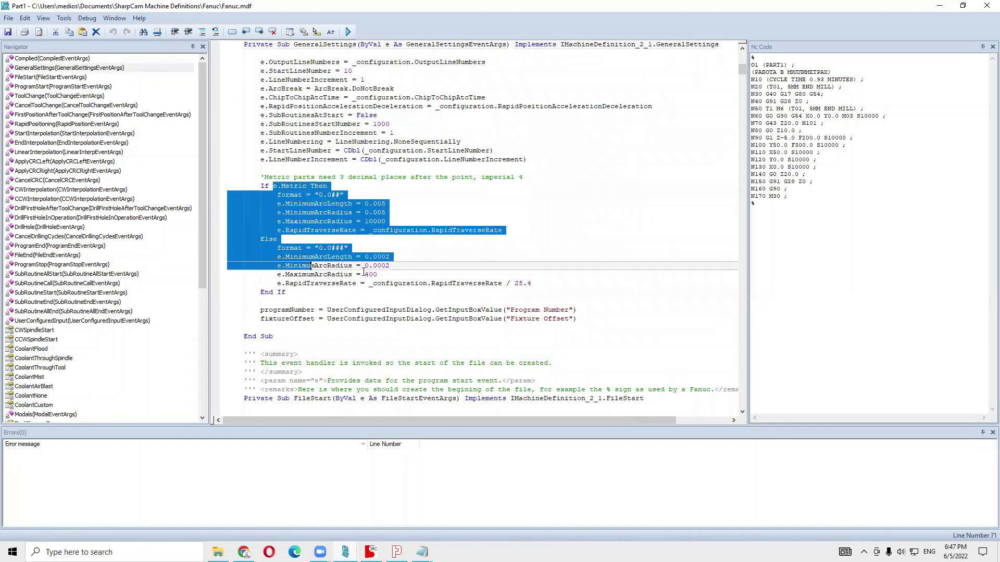
double_click(369, 274)
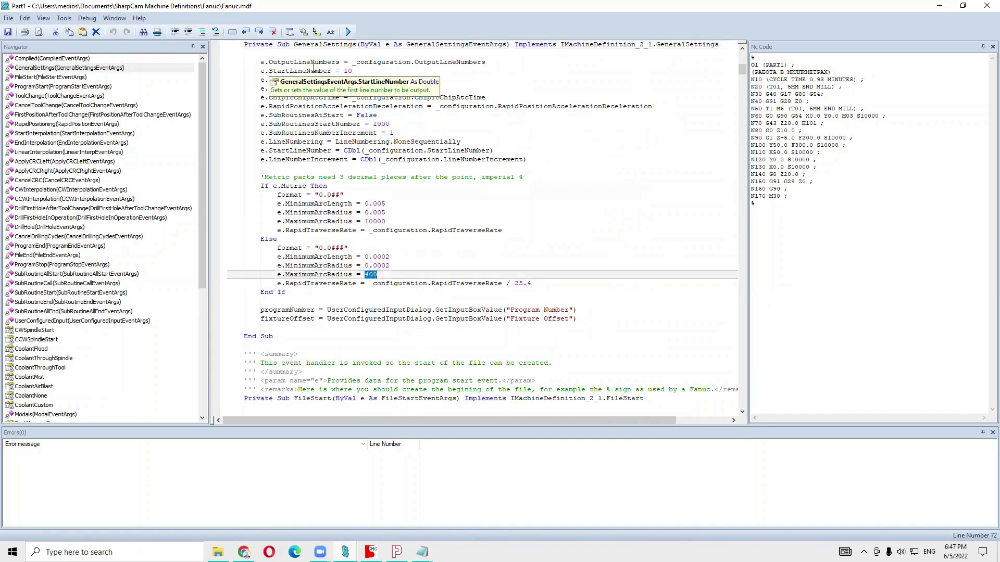
Set e.StartLineNumber to 100 in the GeneralSettings procedure and run the machine definition
double_click(349, 71)
key(Right)
drag(347, 70, 354, 70)
text(100)
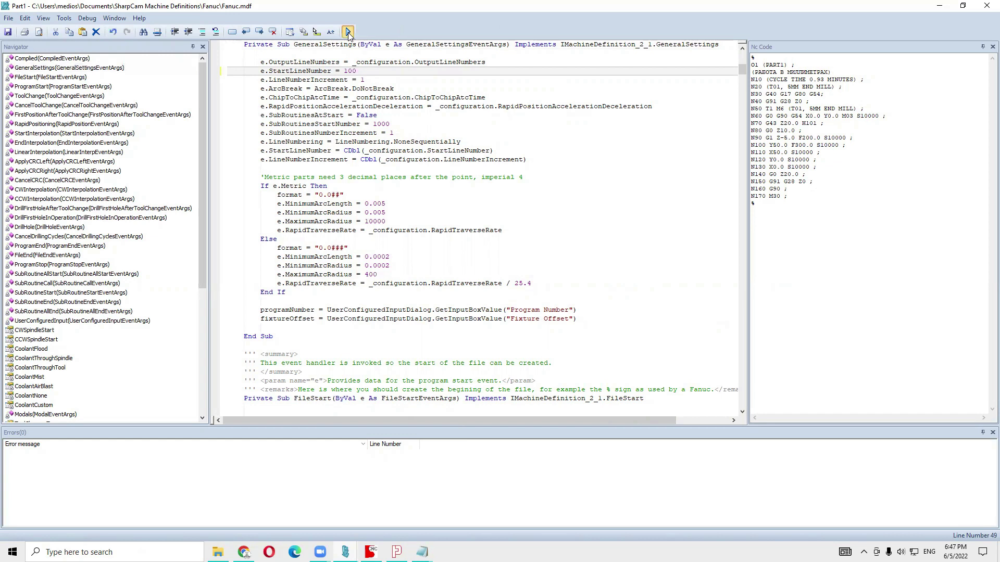
click(348, 32)
Examine how the ProgramStart and ToolChange procedures build the NC code, and close the definition editor
scroll(361, 99, up, 11)
scroll(333, 177, down, 8)
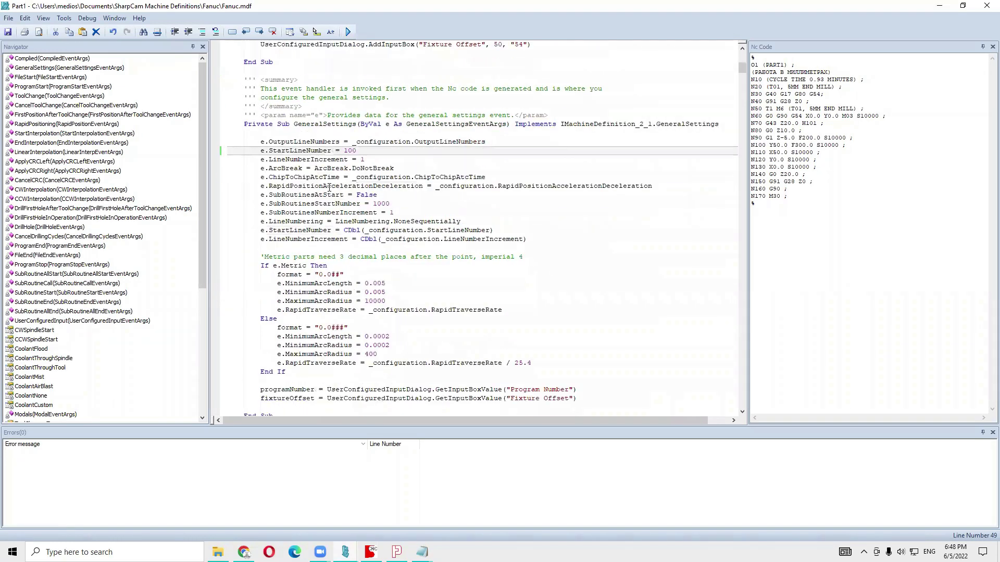
scroll(344, 208, down, 6)
scroll(361, 223, down, 10)
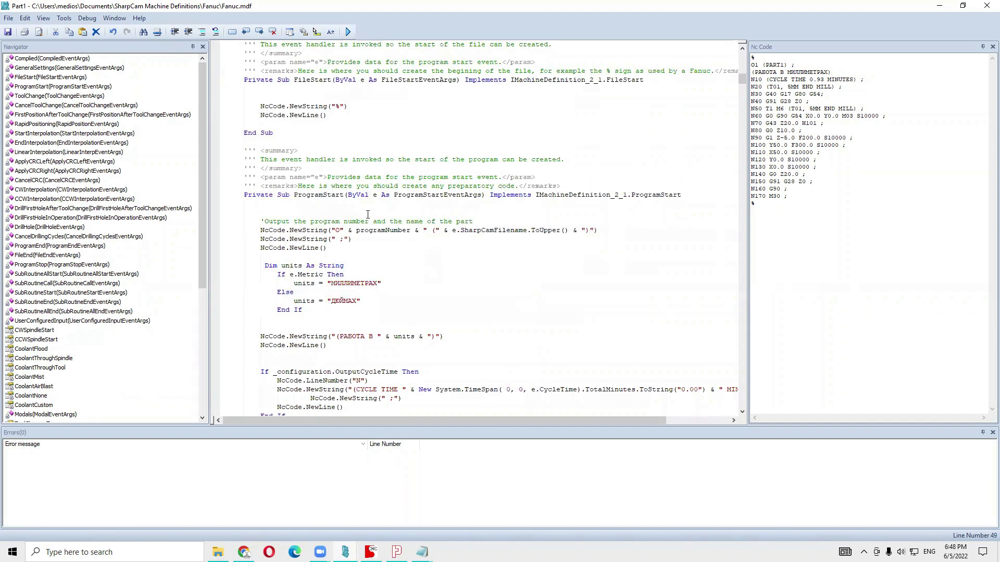
scroll(338, 145, down, 3)
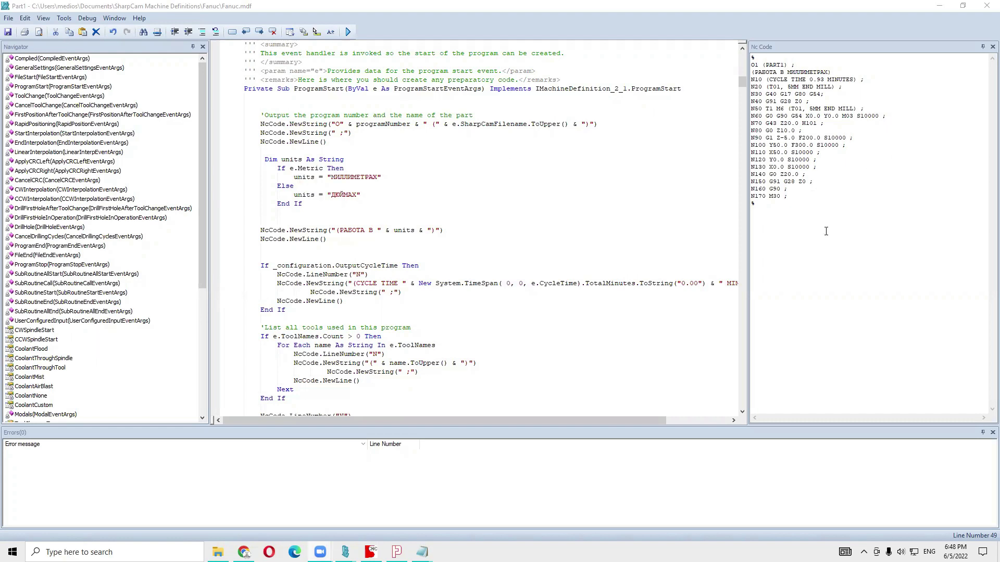
drag(828, 231, 781, 55)
click(817, 167)
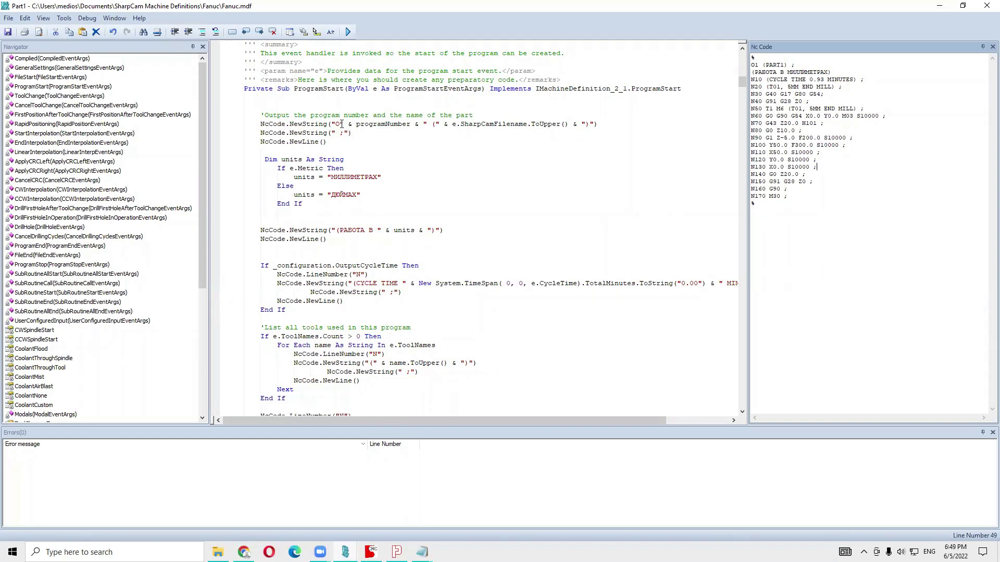
key(ctrl+a)
click(806, 229)
drag(742, 80, 745, 59)
scroll(744, 58, down, 20)
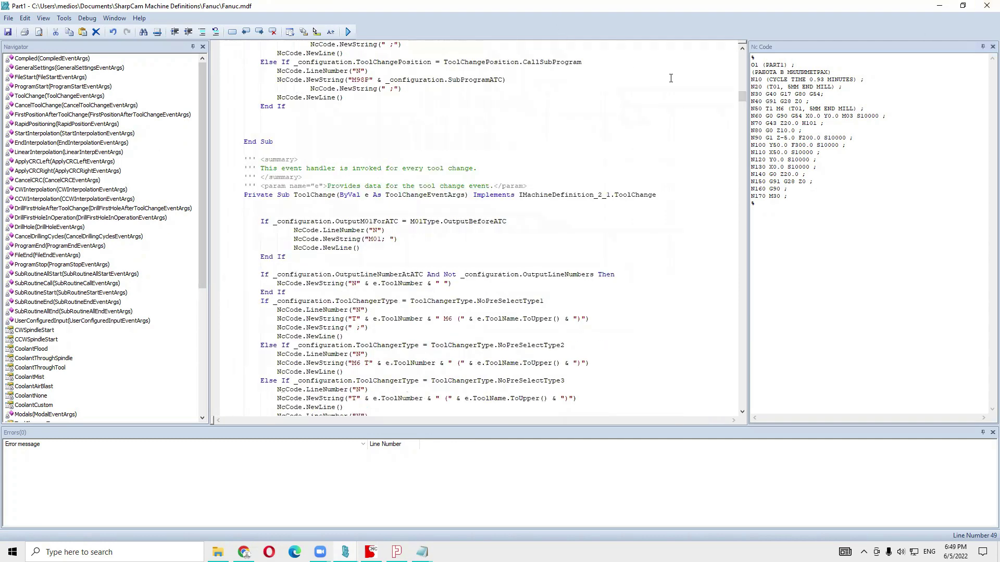
scroll(742, 88, up, 20)
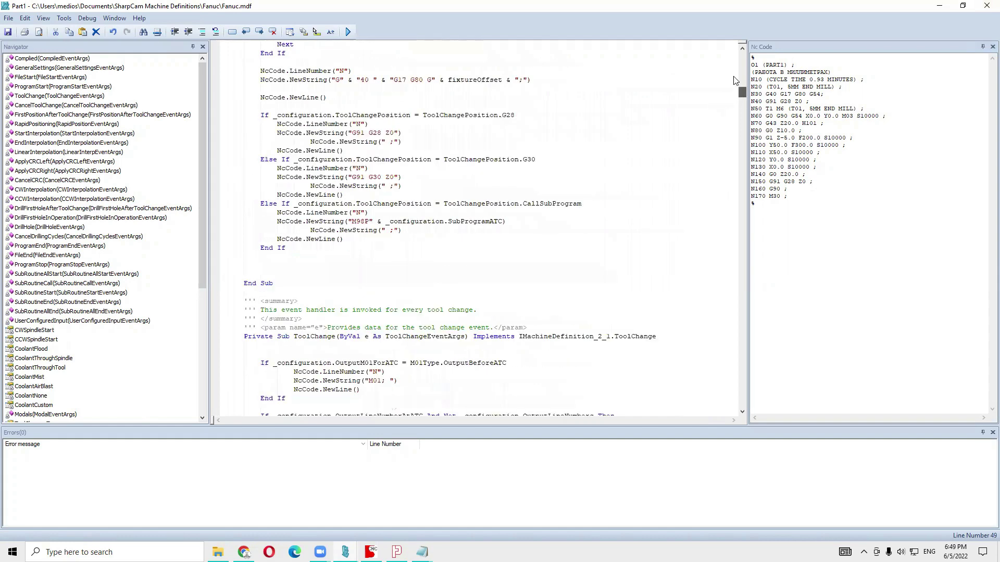
click(985, 5)
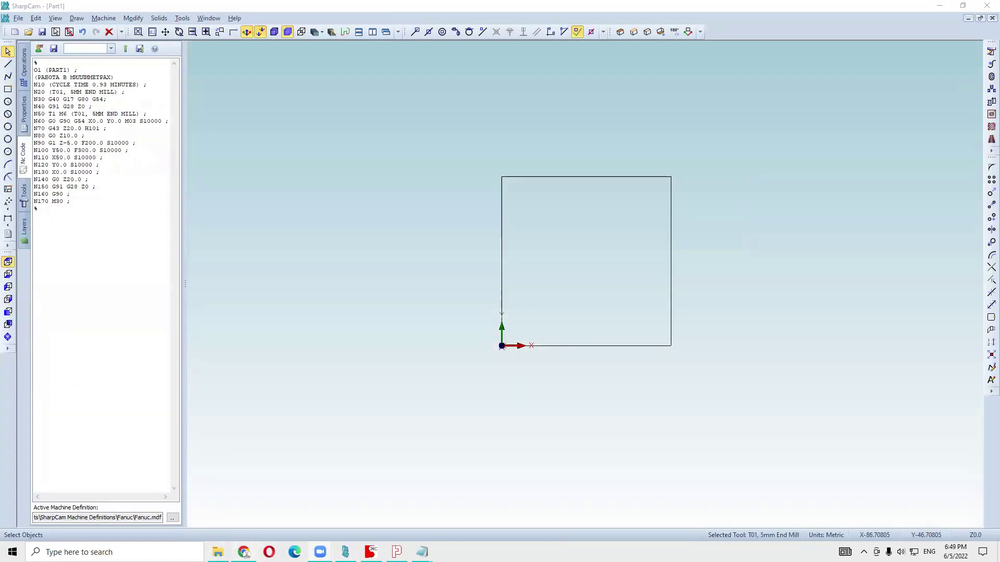
Switch to Chrome and search Google for sharpcam in a new tab
mouse_move(244, 551)
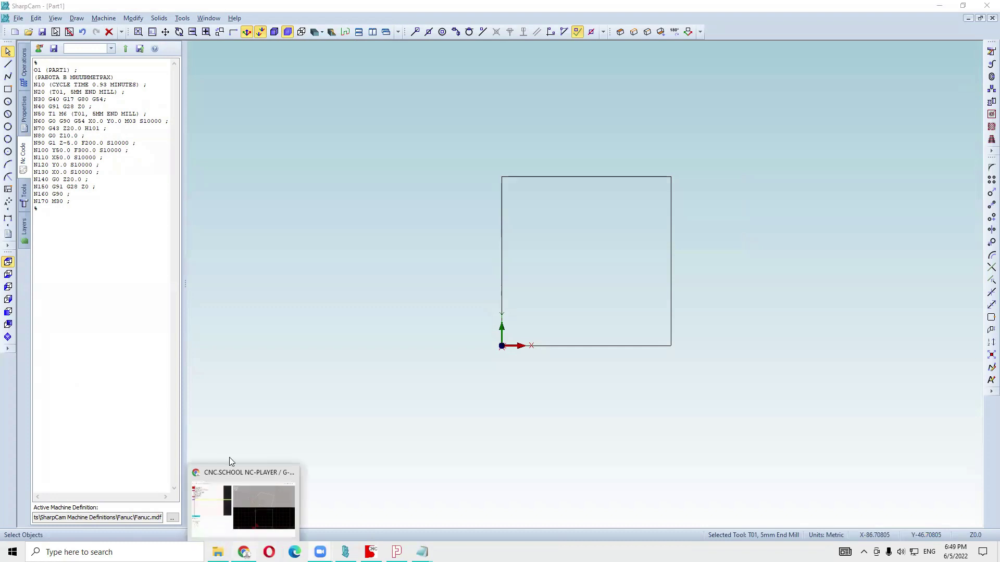
click(244, 505)
key(ctrl+t)
text(sha)
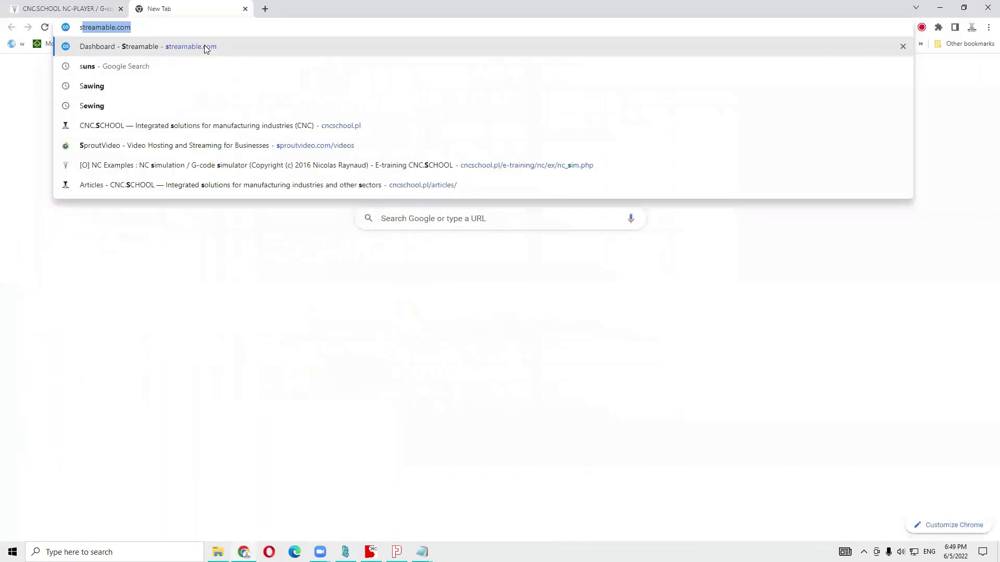
text(r)
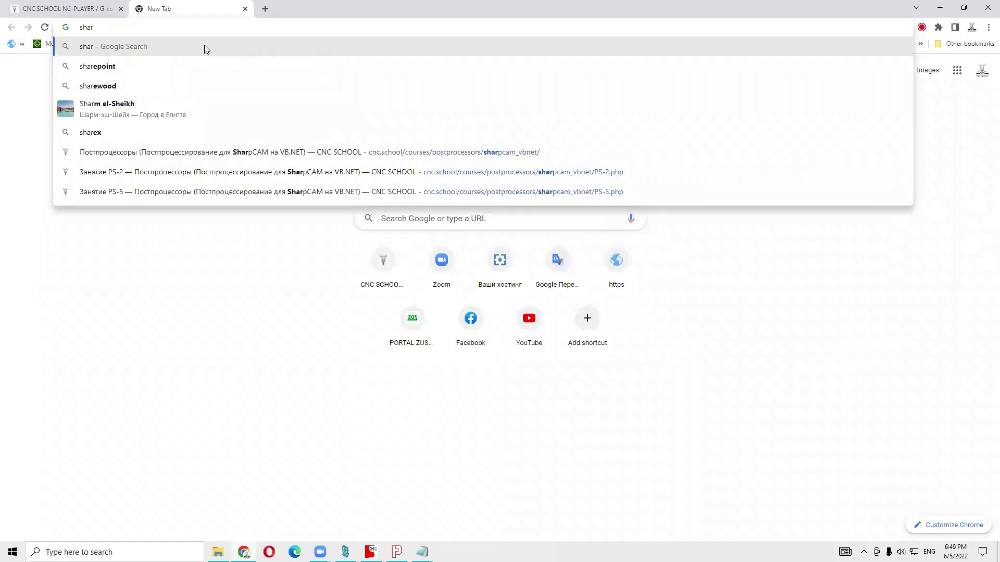
text(pacam.)
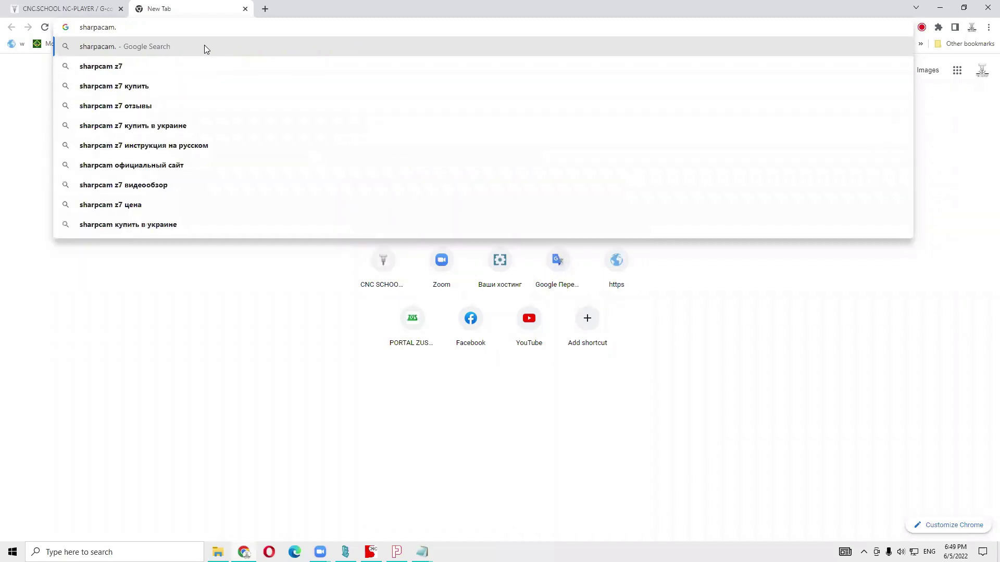
key(BackSpace)
key(Return)
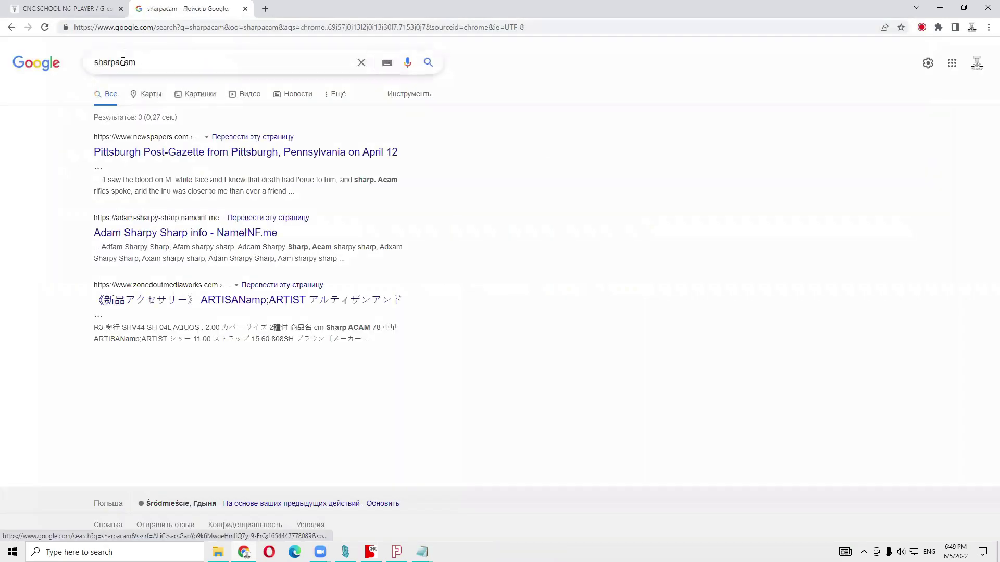
click(123, 62)
key(BackSpace)
key(Return)
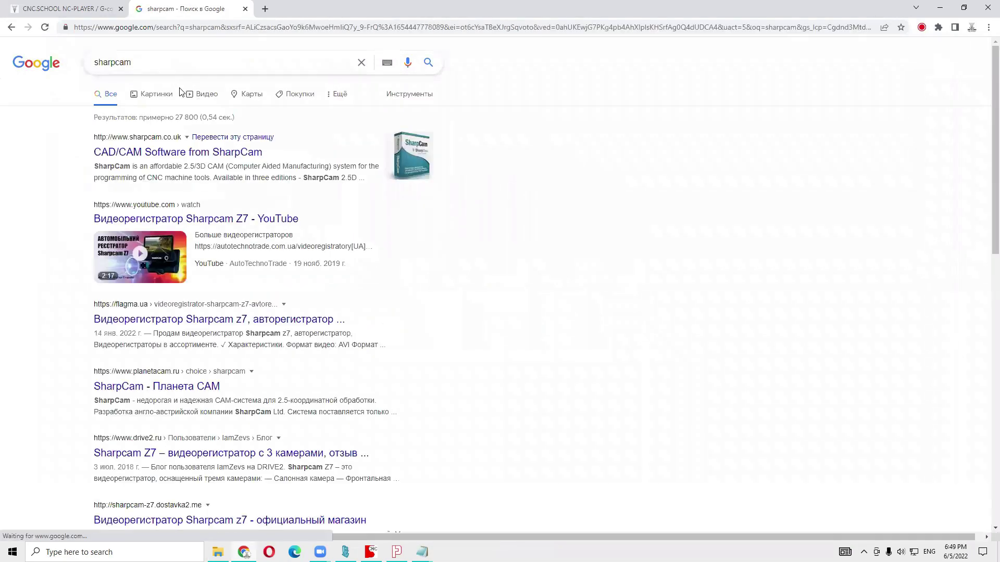
Open the Machine Definitions (Post Processors) support page on the SharpCam website
click(172, 154)
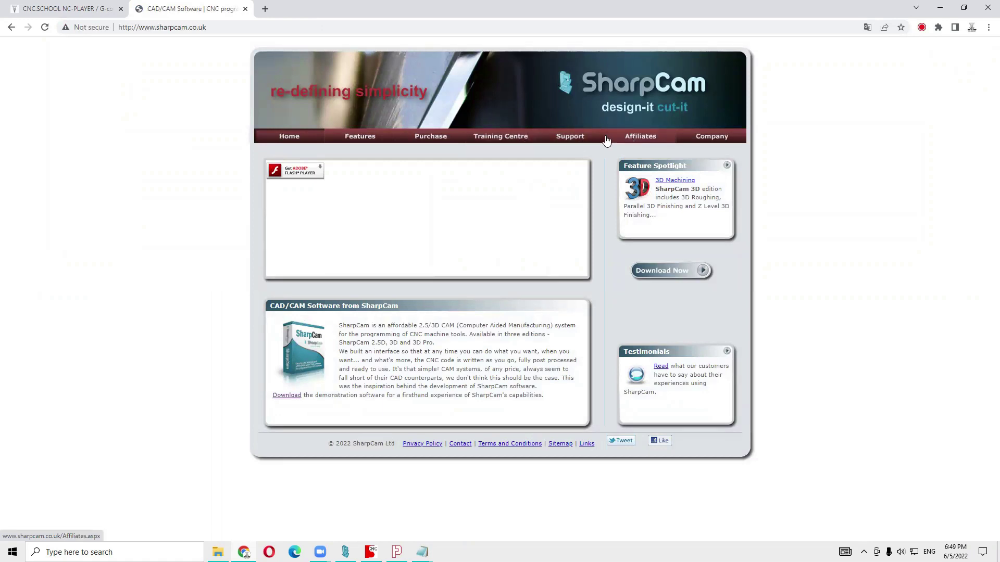
click(584, 141)
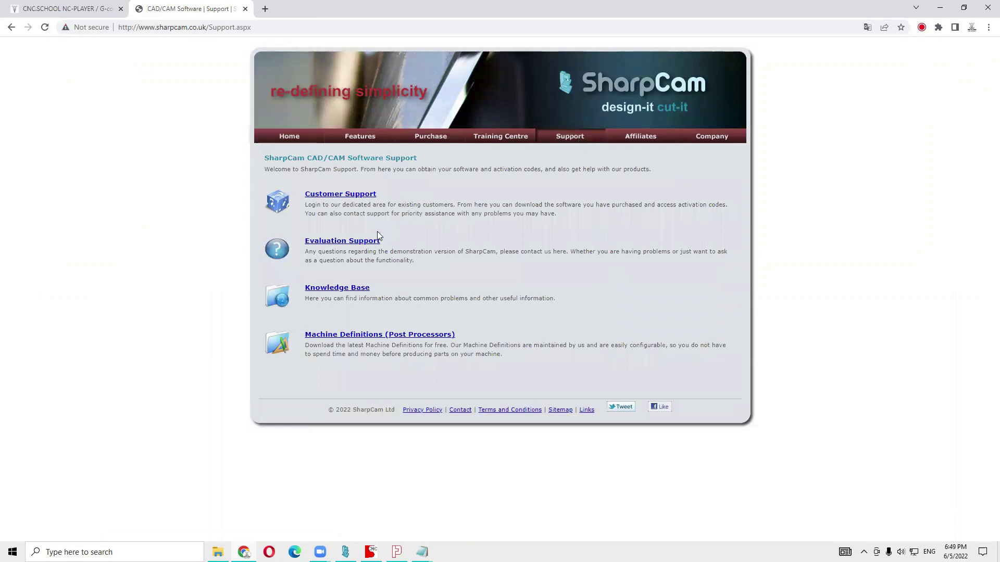
click(359, 336)
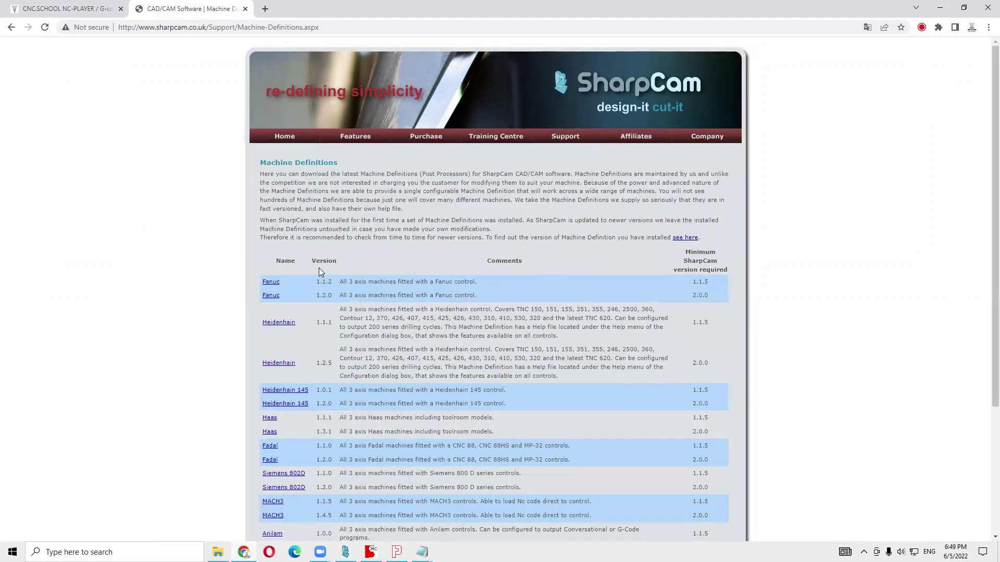
Read through the full list of available machine definitions, and switch back to SharpCam
scroll(319, 272, down, 2)
scroll(319, 268, down, 2)
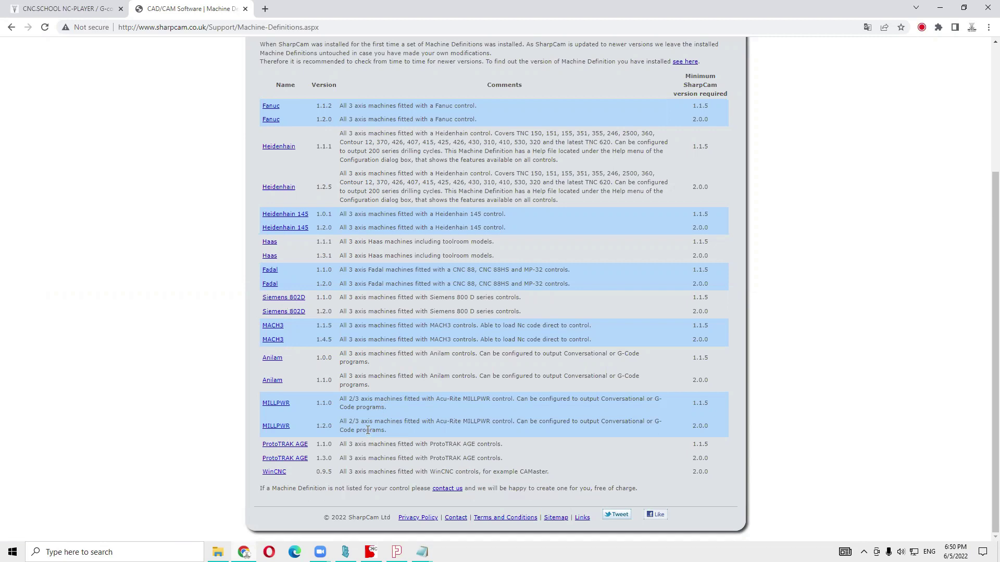
mouse_move(396, 552)
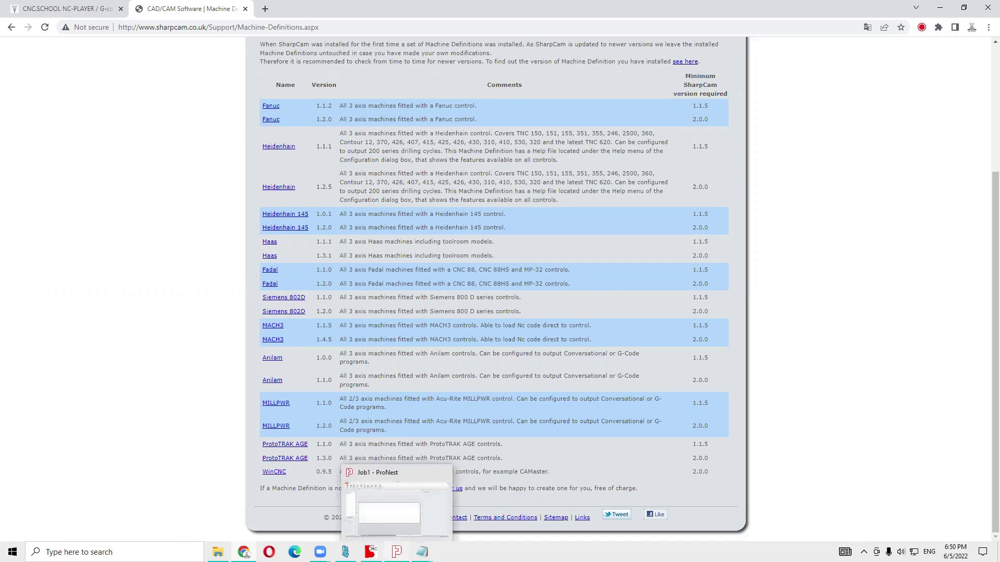
click(345, 552)
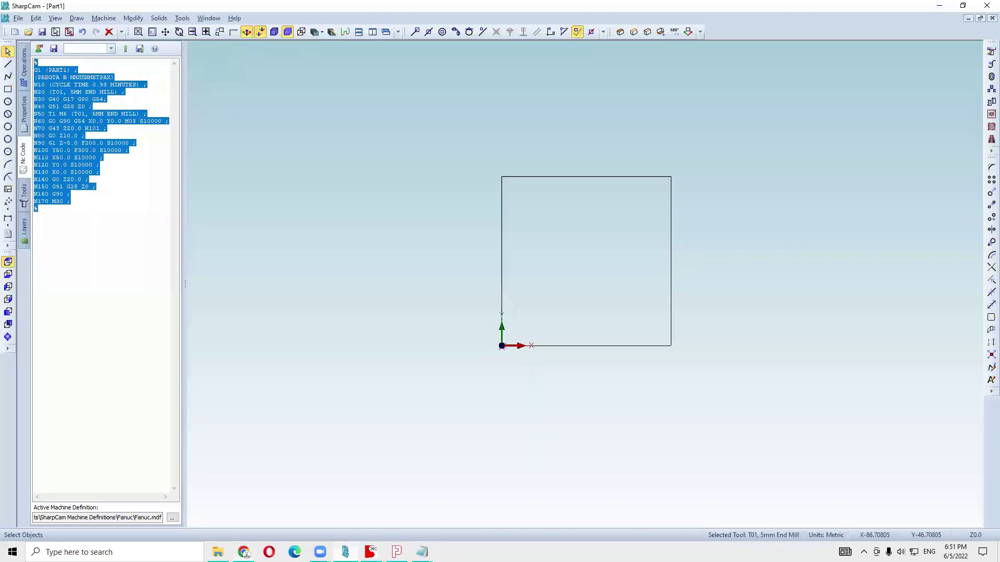
click(64, 172)
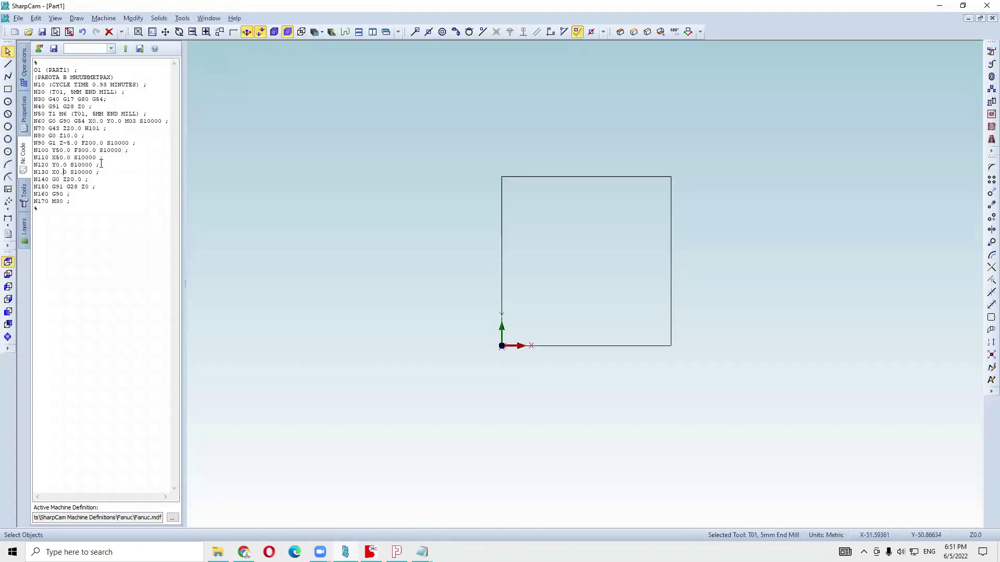
Open the Profile1 operation for editing to review its Z positions and cutting data
click(24, 77)
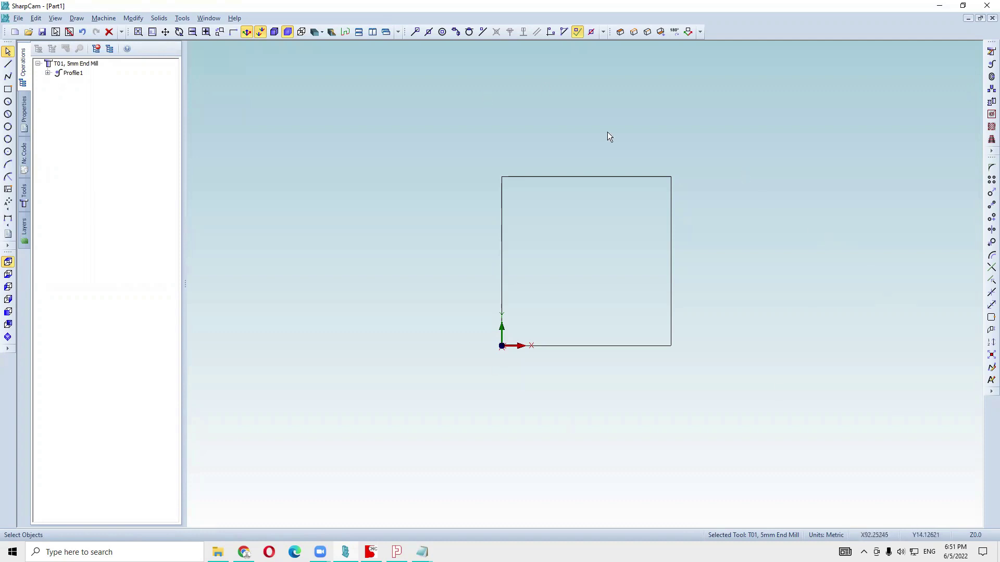
click(26, 130)
click(23, 78)
click(81, 65)
click(70, 75)
right_click(70, 78)
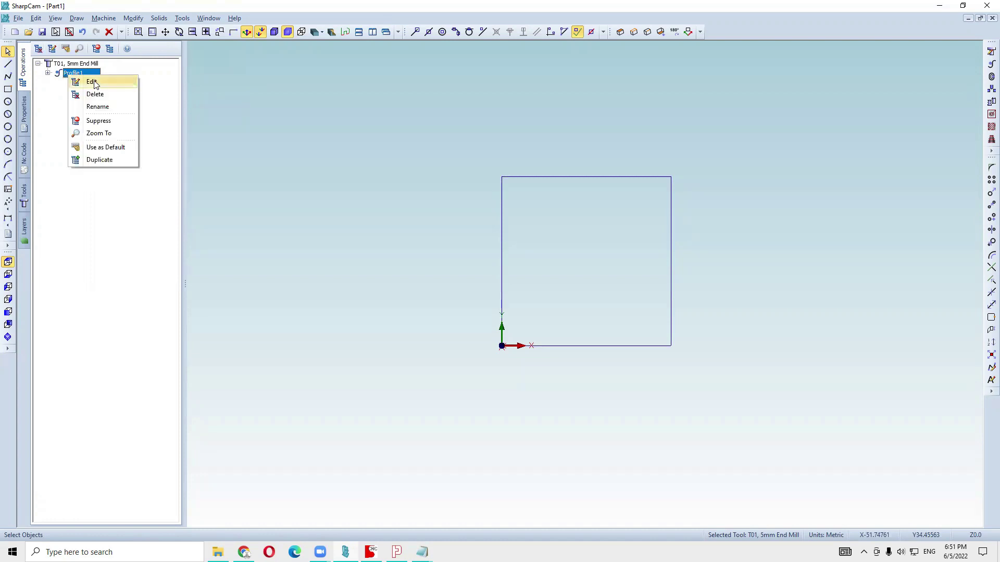
click(92, 83)
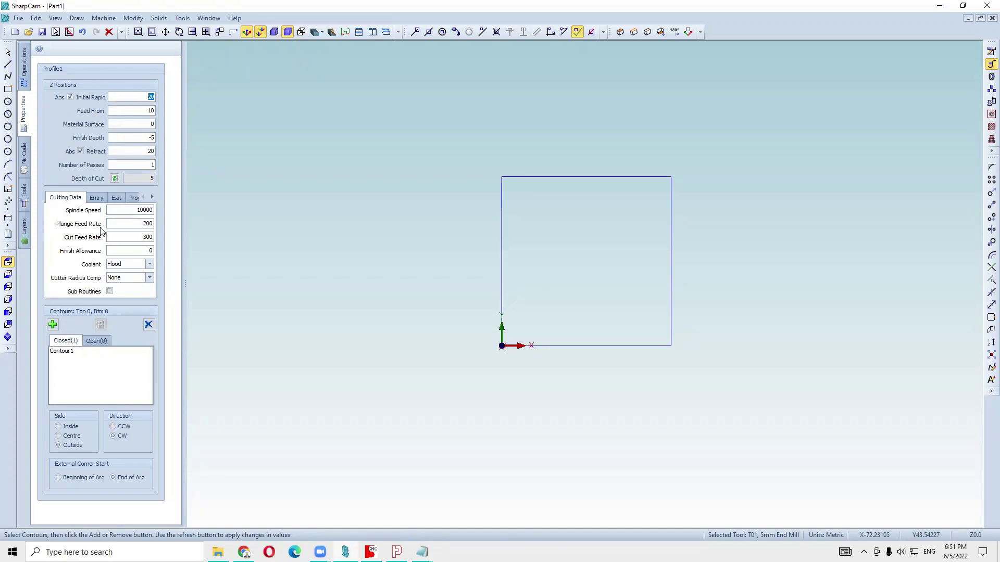
Load Heidenhain.mdf from the Heidenhain folder as the active machine definition and regenerate the NC code
click(24, 150)
drag(104, 212, 13, 58)
click(106, 247)
click(172, 518)
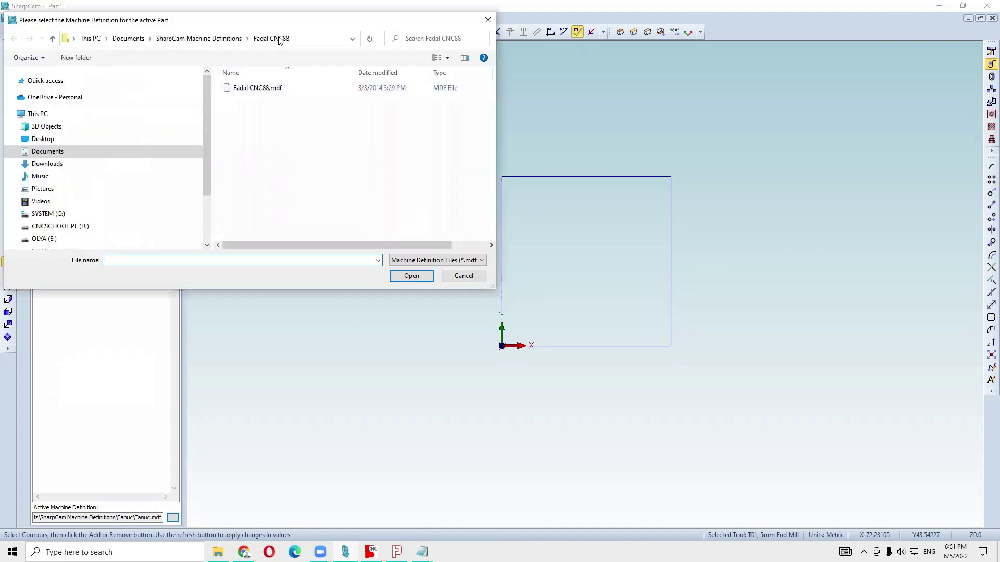
drag(211, 139, 31, 131)
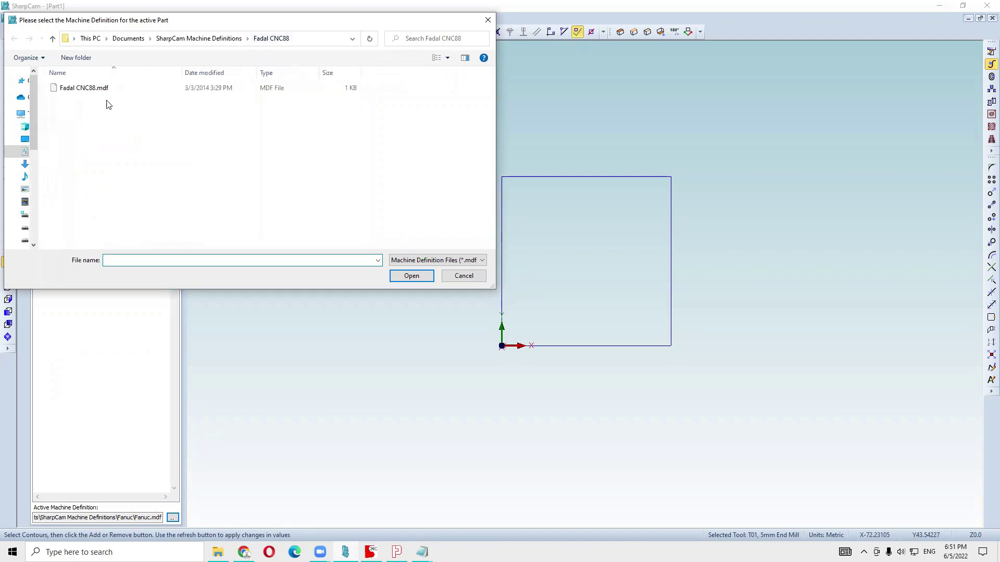
click(211, 39)
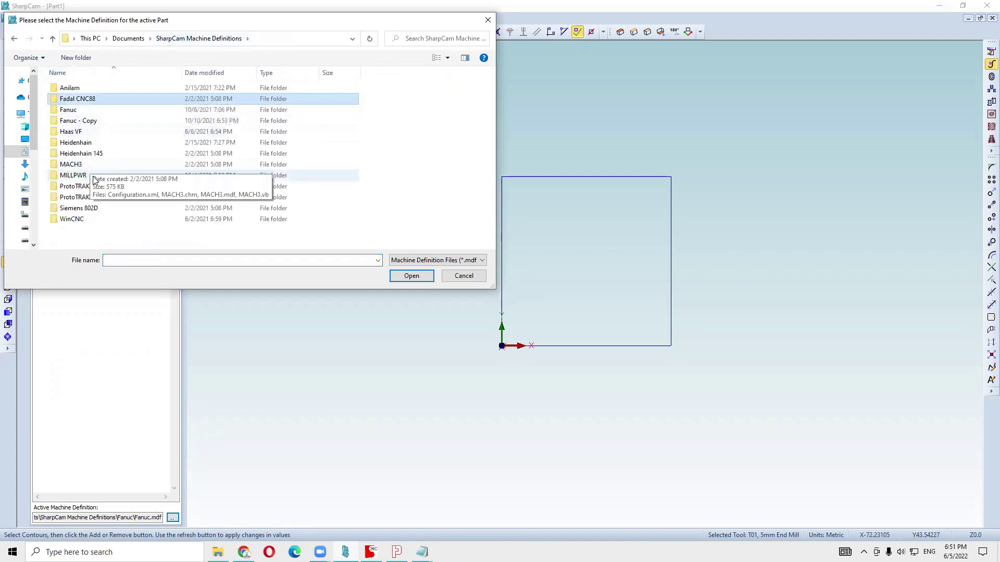
double_click(83, 142)
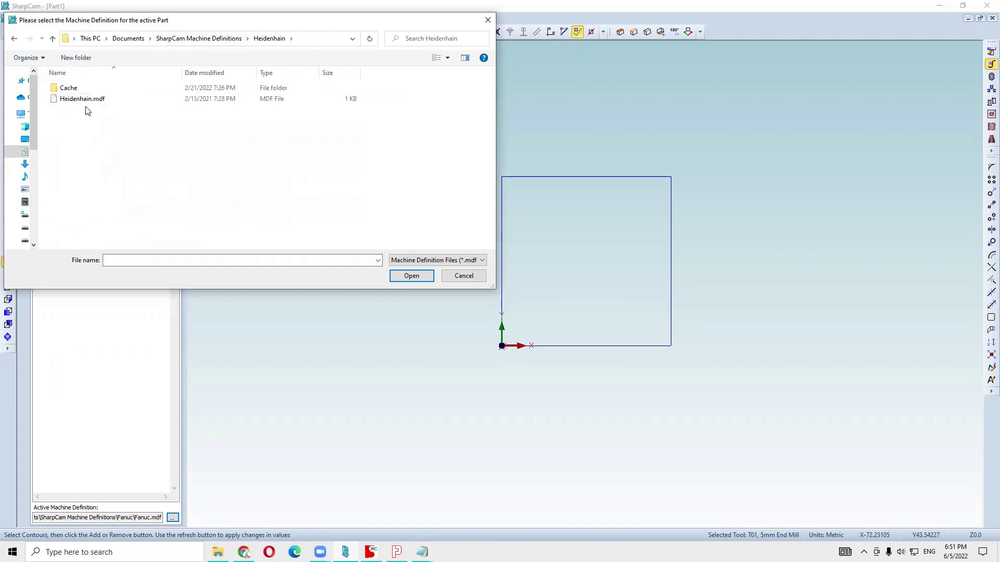
double_click(85, 99)
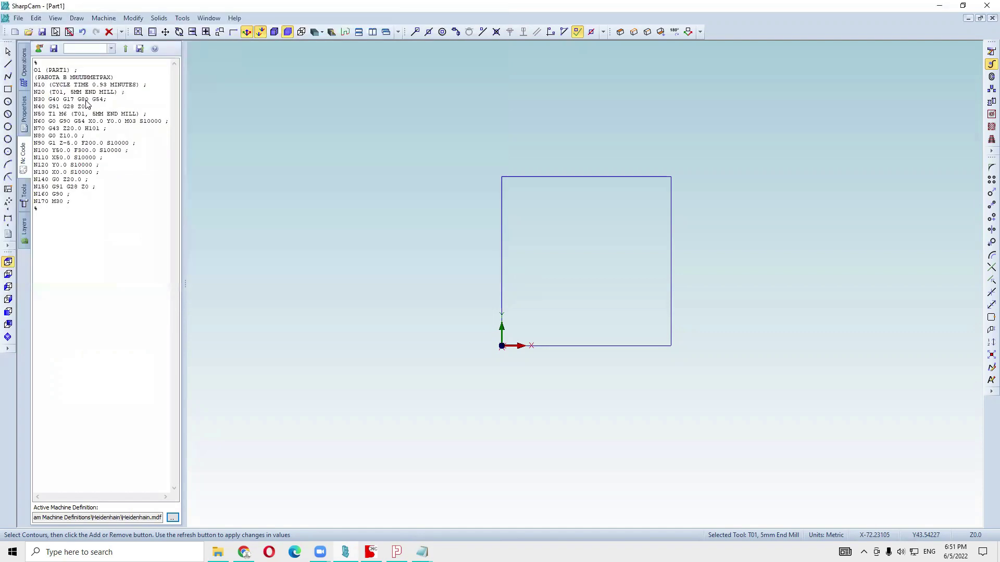
key(ctrl+a)
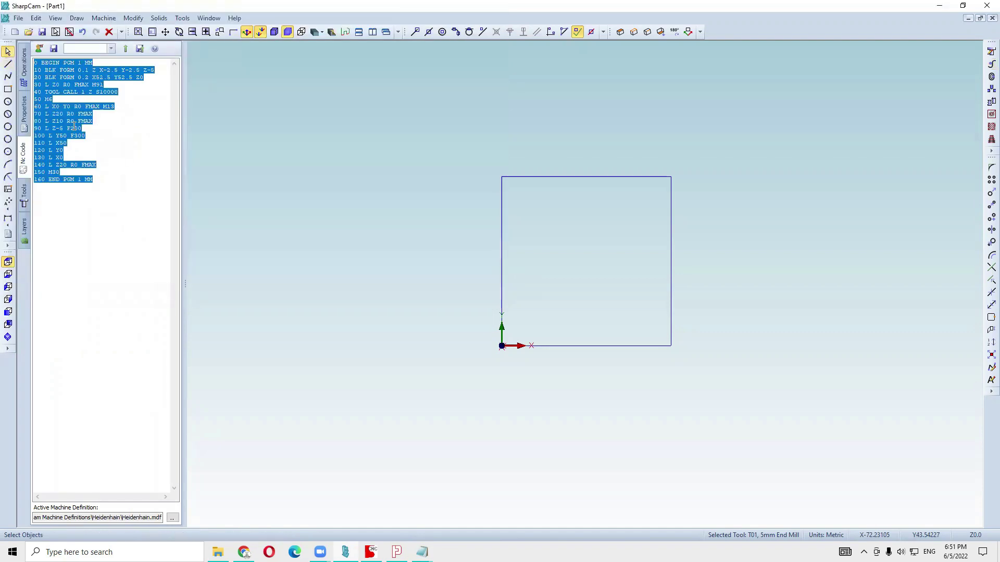
drag(126, 194, 4, 6)
Examine the Heidenhain post processor source in the machine definition editor, and close the editor
click(183, 20)
click(231, 72)
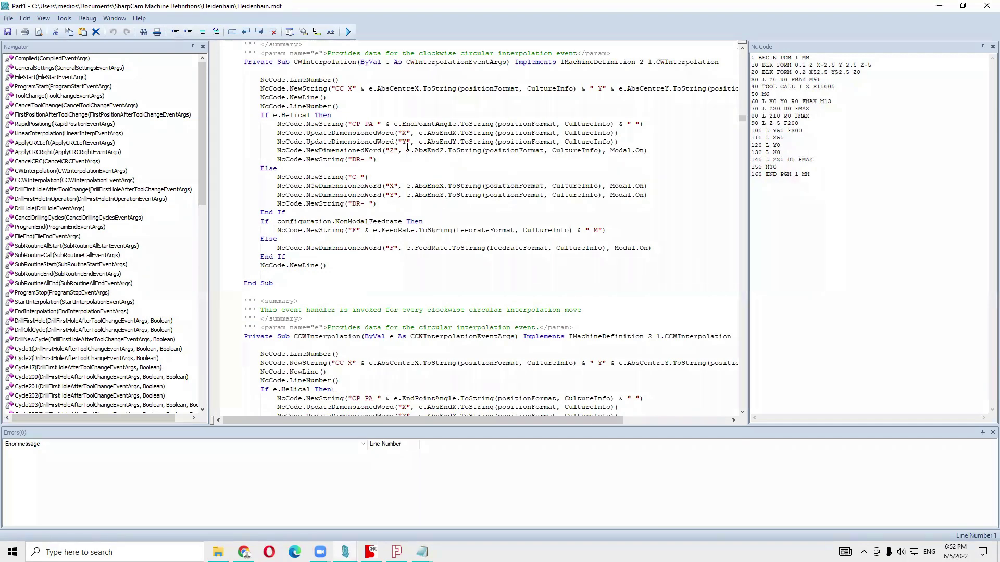
click(986, 5)
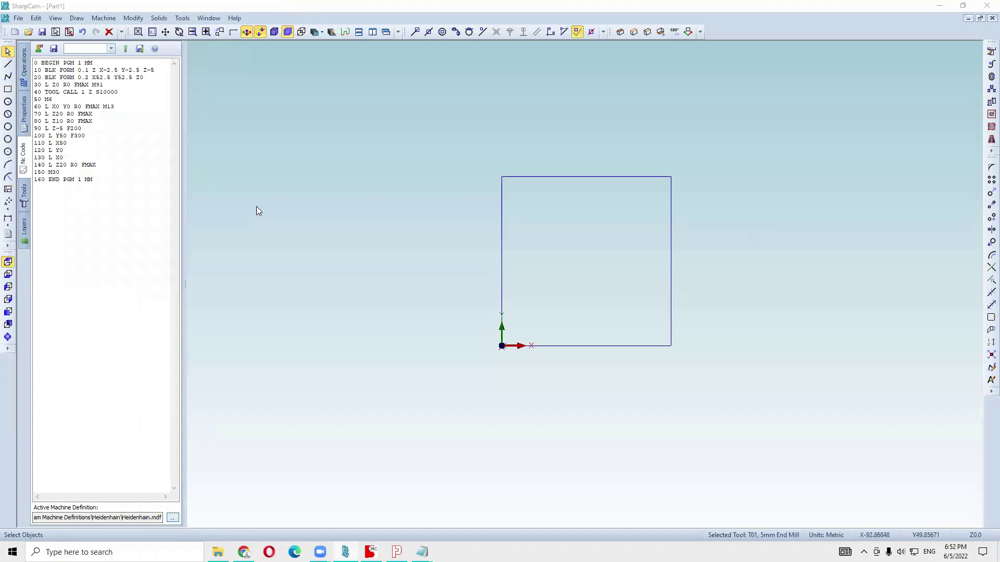
Load MILLPWR.mdf from the MILLPWR folder as the active machine definition and generate its NC code
click(233, 40)
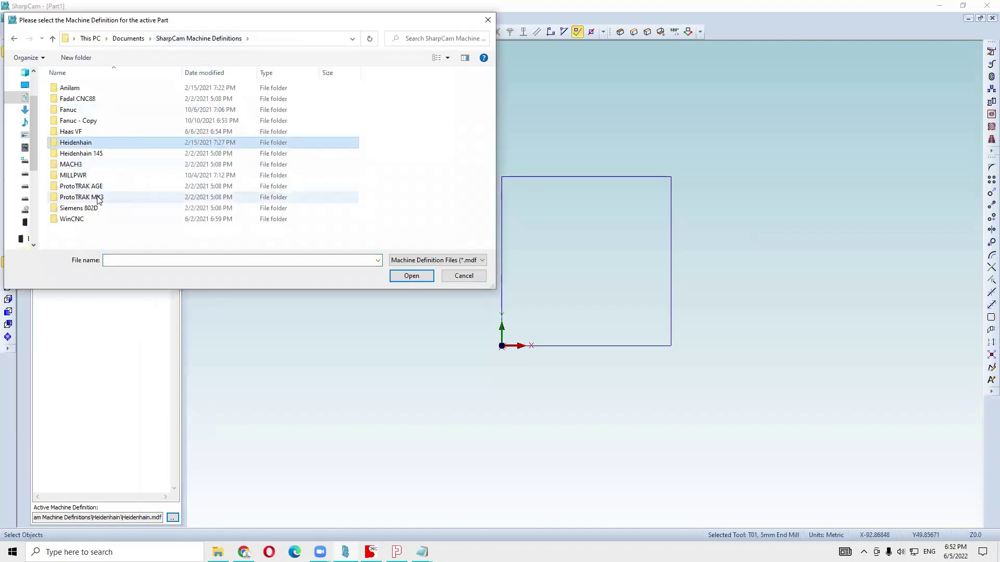
click(82, 177)
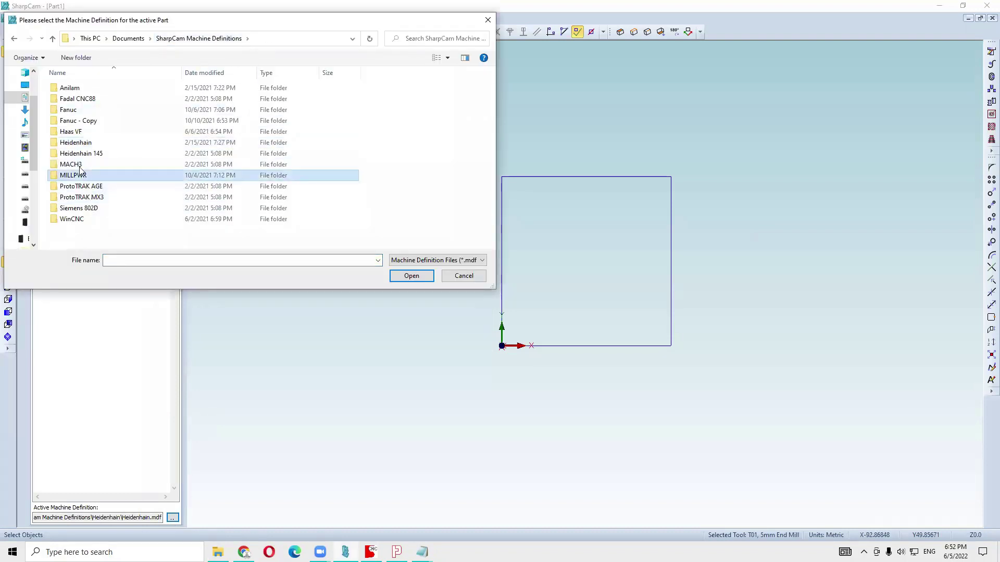
double_click(83, 177)
click(70, 99)
double_click(70, 101)
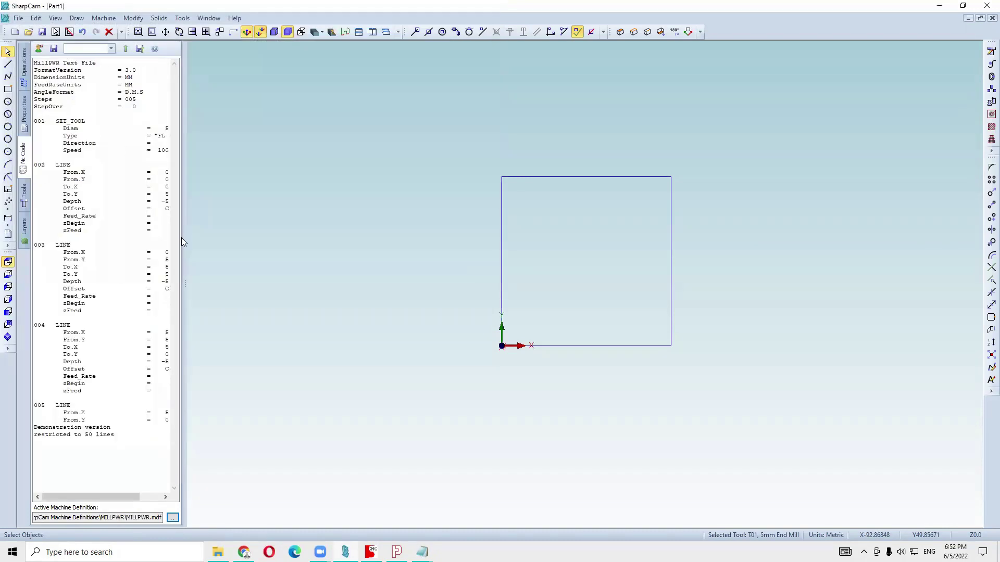
Widen the NC code area and examine the SET_TOOL and LINE blocks of the MILLPWR program
drag(184, 283, 328, 301)
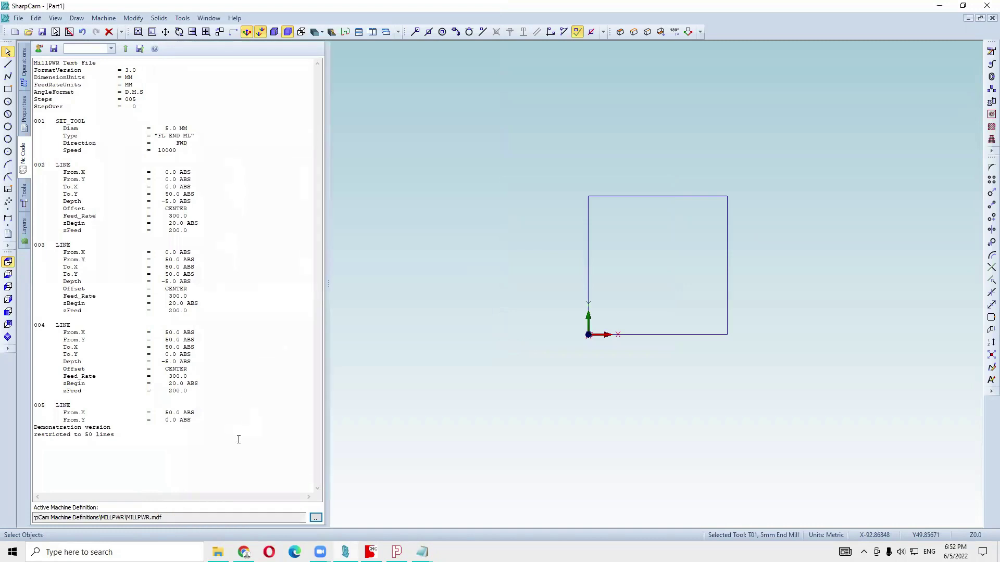
drag(238, 439, 11, 4)
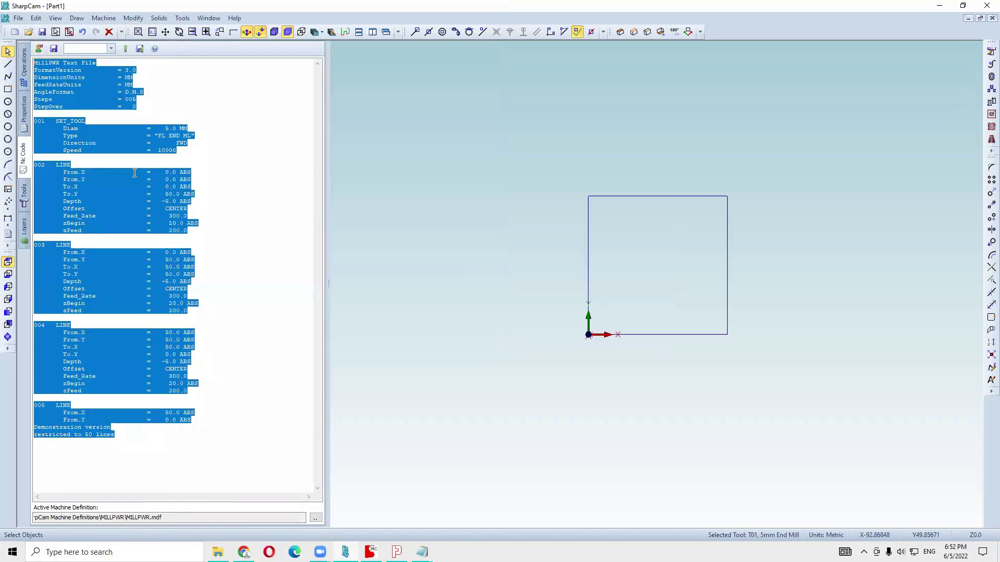
click(219, 349)
drag(151, 460, 6, 43)
click(226, 144)
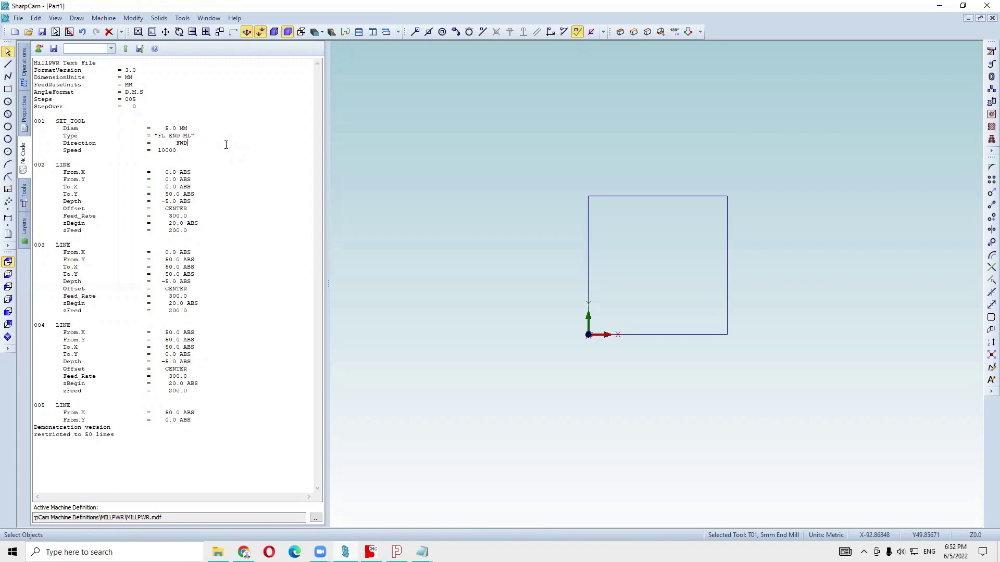
Load Fadal CNC88.mdf as the active machine definition, regenerate the NC code and narrow the code area
click(316, 518)
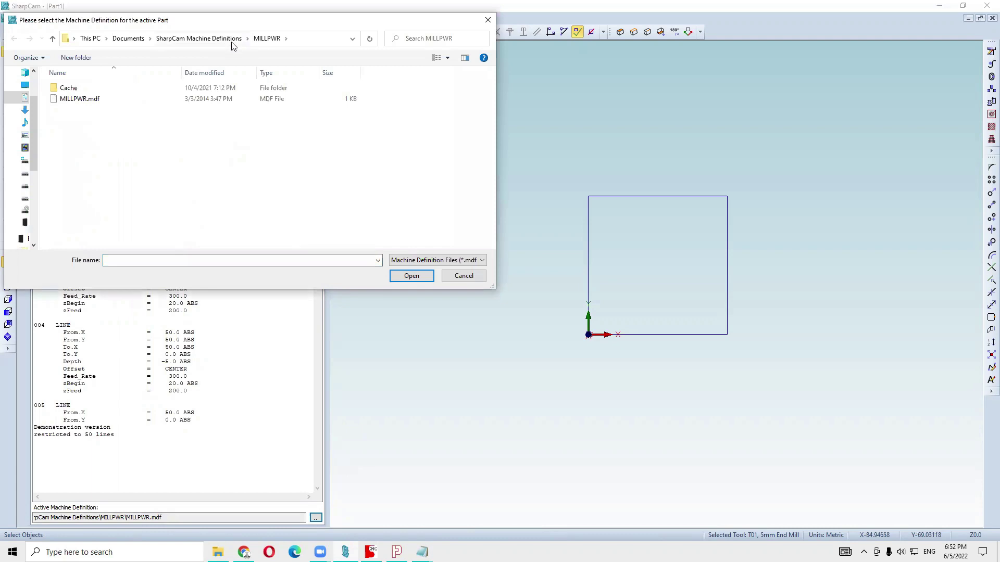
click(232, 40)
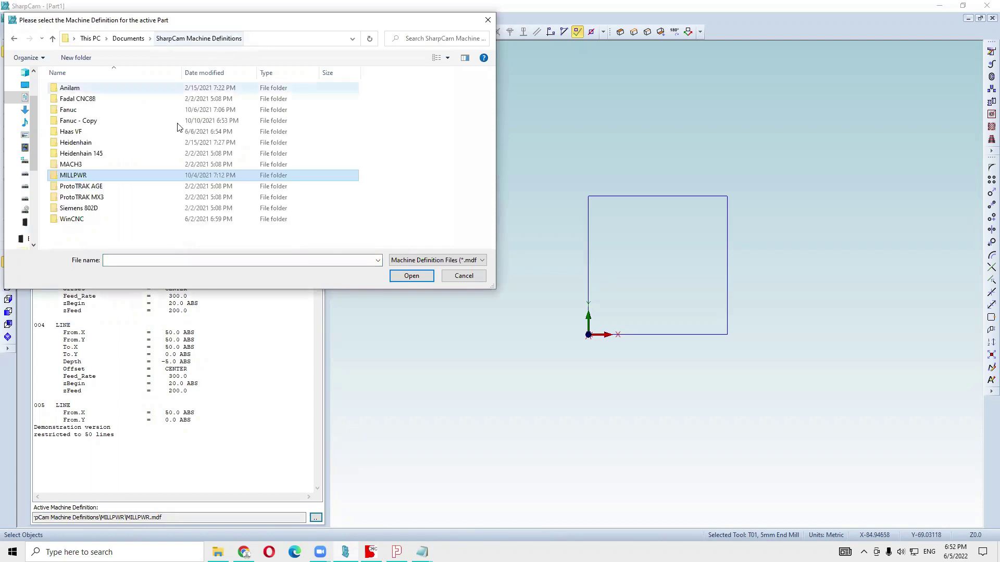
click(69, 100)
double_click(69, 99)
double_click(73, 87)
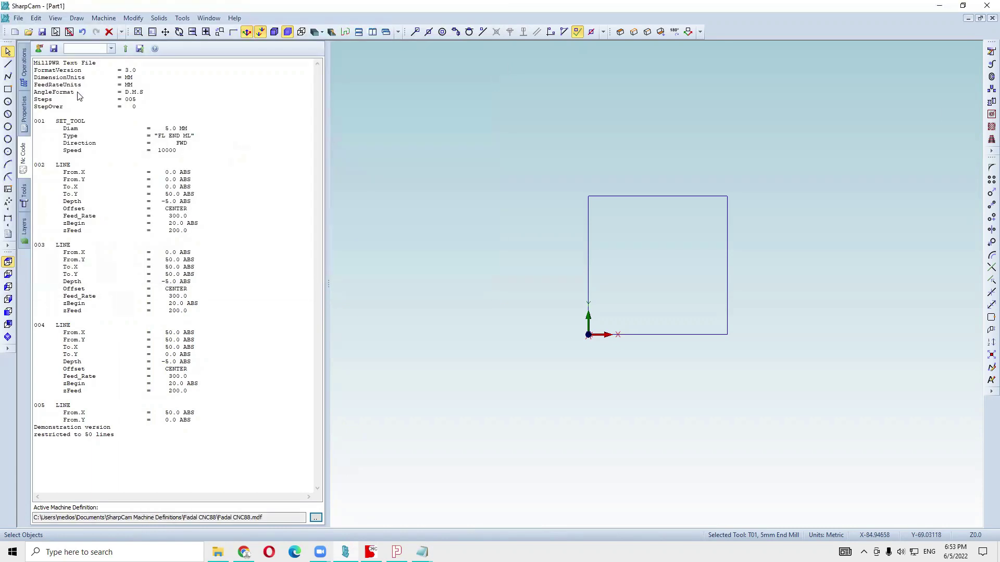
drag(328, 198, 170, 196)
key(ctrl+a)
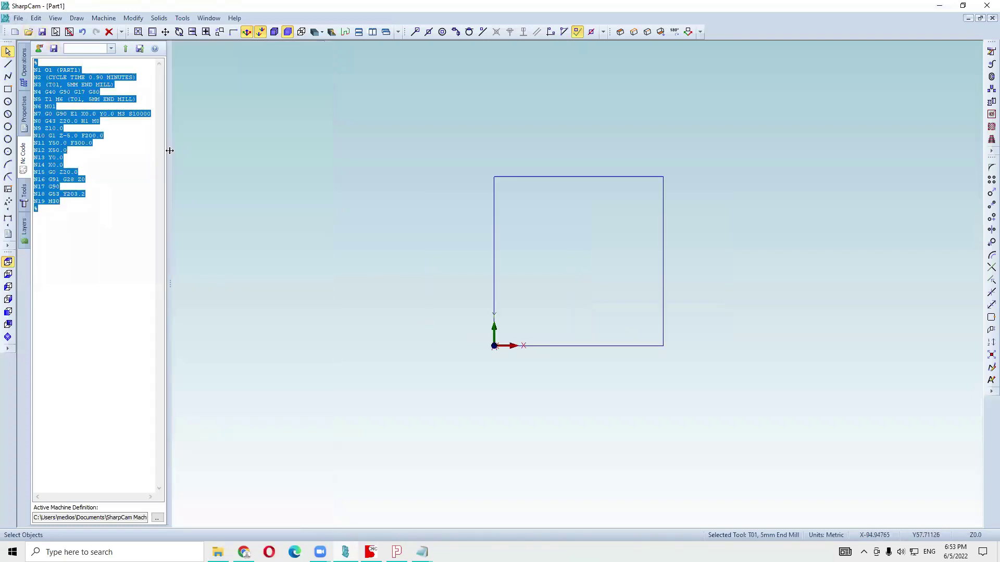
Examine the generated Fadal program, highlighting the E1 work offset word in line N7
drag(169, 286, 224, 279)
click(134, 254)
double_click(74, 113)
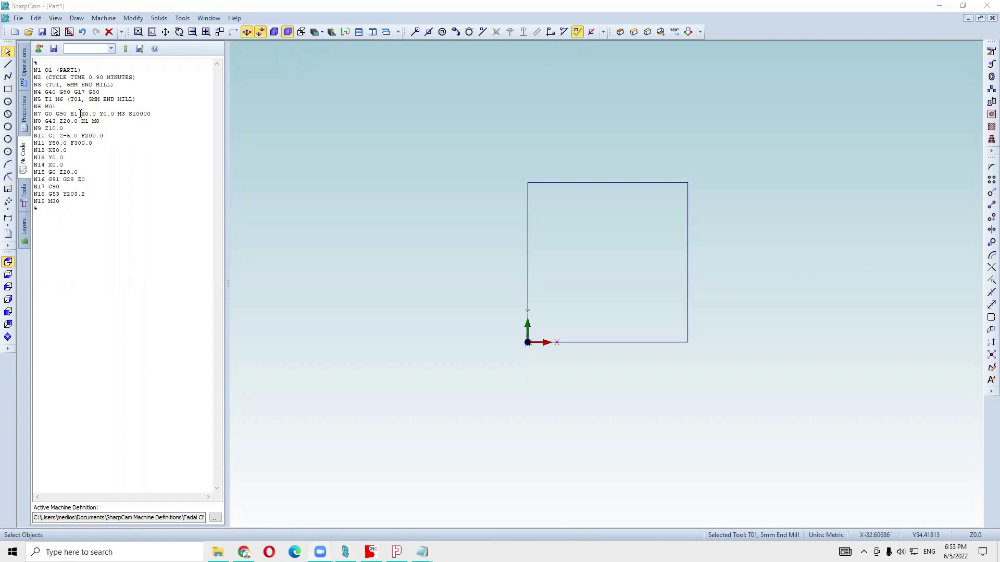
drag(89, 232, 7, 52)
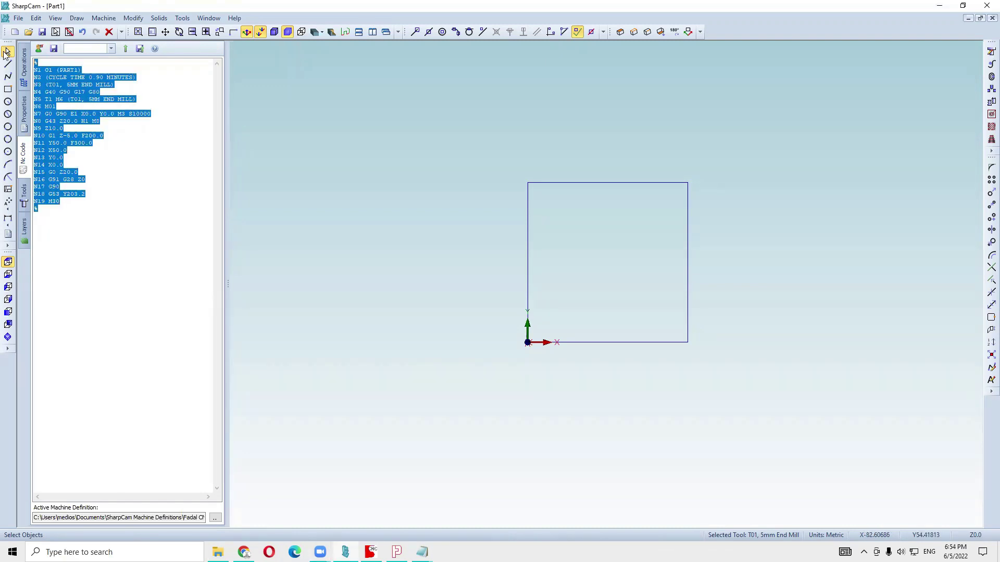
click(71, 119)
drag(72, 113, 80, 113)
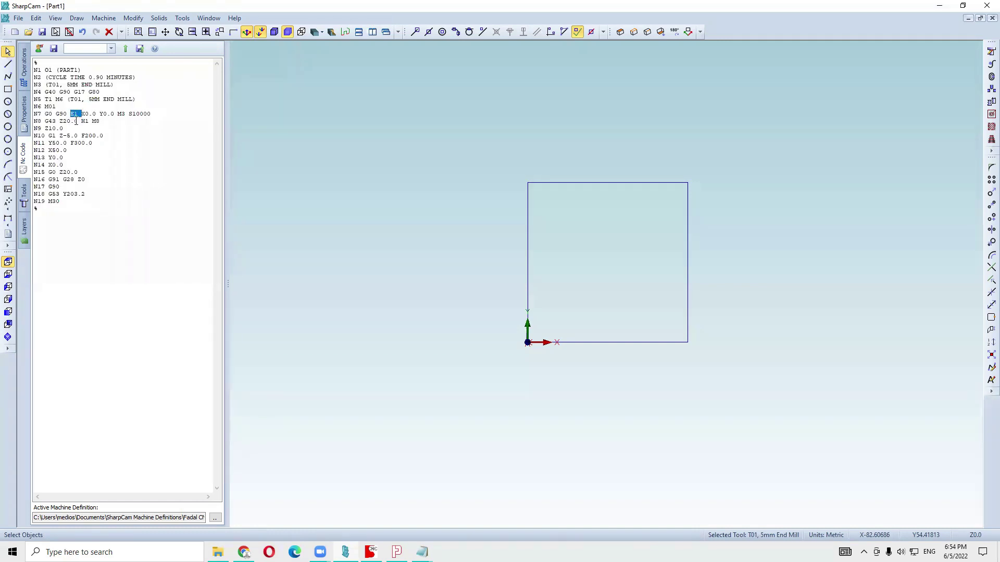
key(ctrl+a)
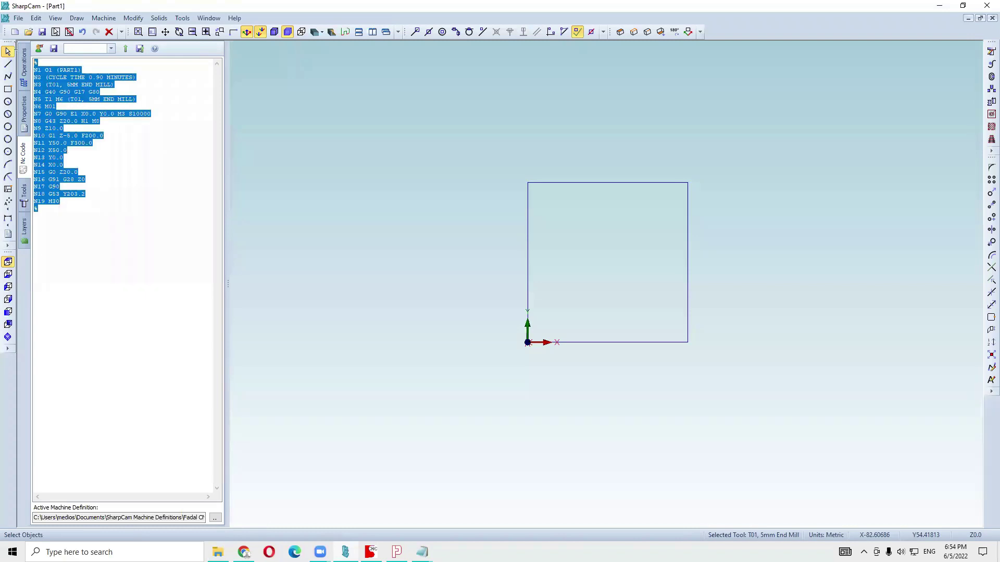
click(78, 113)
drag(78, 113, 65, 113)
click(64, 113)
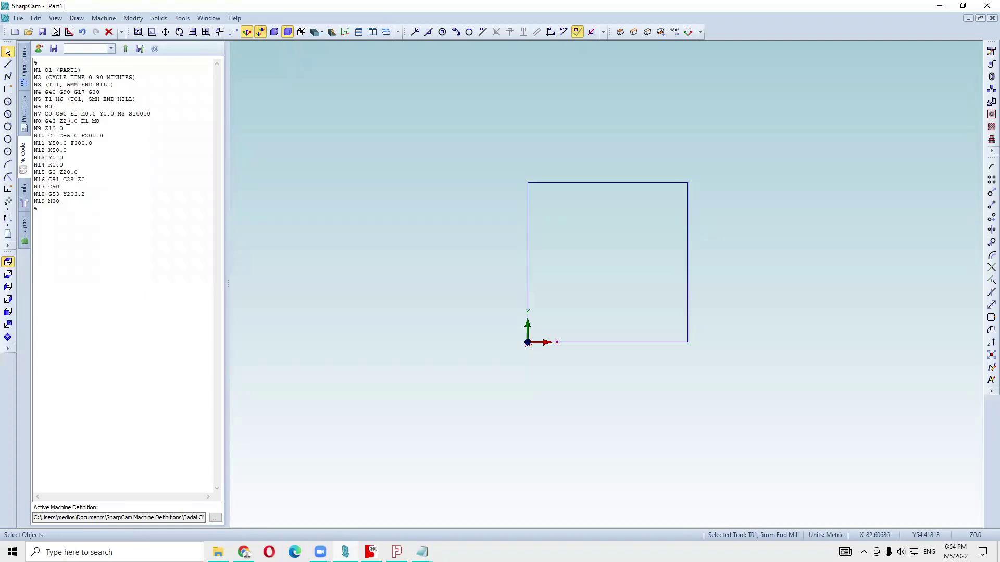
drag(78, 114, 71, 112)
Load Siemens 802D.mdf from the Siemens 802D folder as the active machine definition and generate its NC code
click(215, 518)
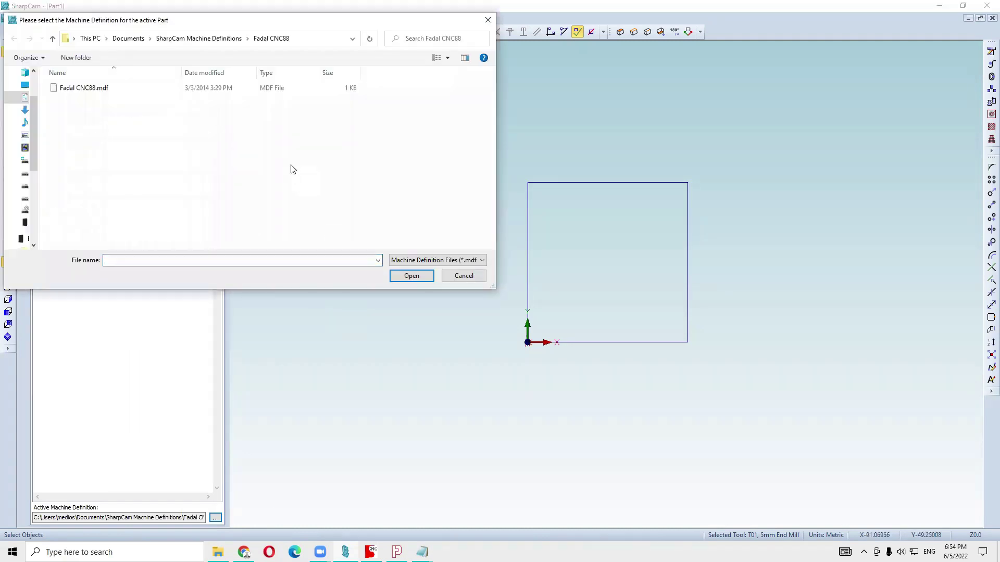
key(alt+Up)
key(Down)
key(Down)
key(Down)
key(Down)
key(Down)
key(Down)
key(Down)
key(Down)
key(Down)
key(Down)
key(Down)
key(Up)
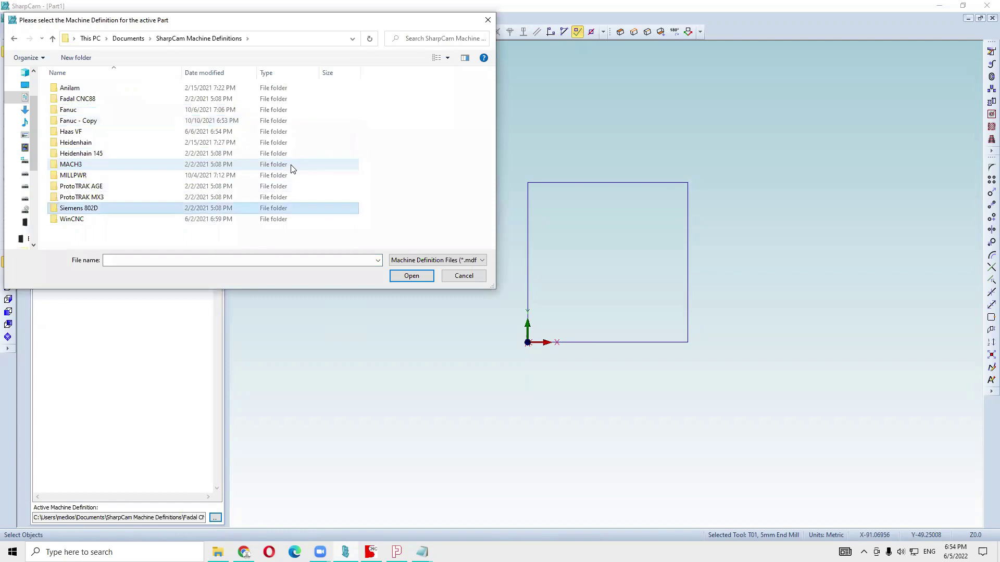
key(Return)
key(Down)
key(Return)
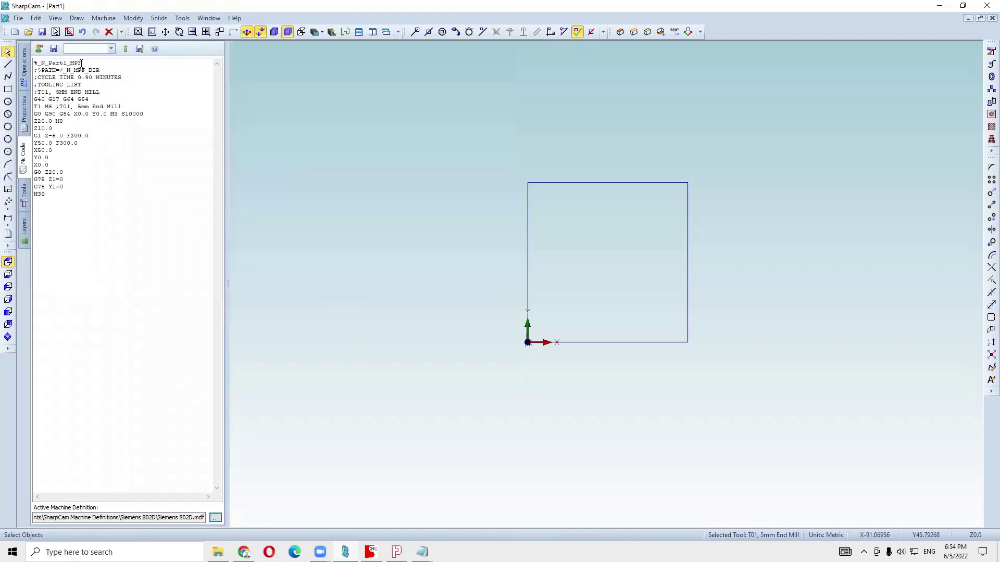
Examine the Siemens program's header name, path and comment lines, and its G75 return command
drag(83, 63, 29, 65)
drag(109, 69, 60, 70)
click(89, 69)
drag(97, 88, 20, 67)
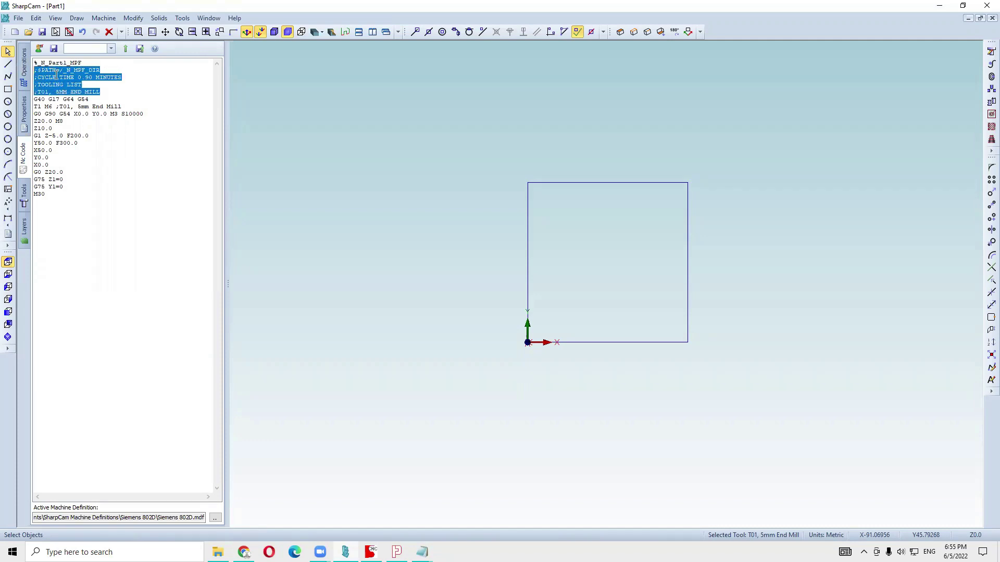
click(58, 74)
drag(46, 180, 36, 180)
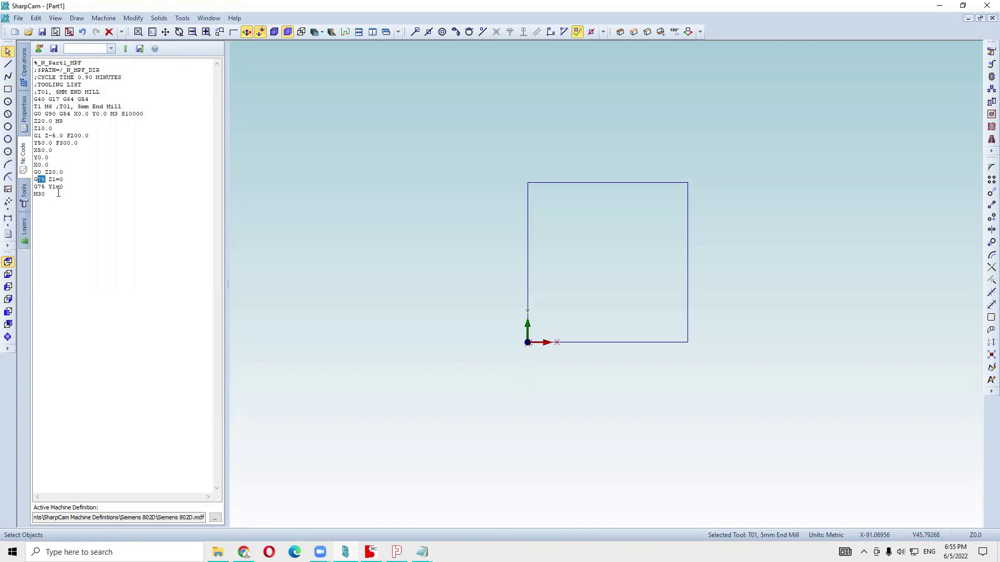
Examine the Siemens program's home-return lines, highlighting G75 Z1=0 and G75 Y1=0
drag(63, 180, 30, 182)
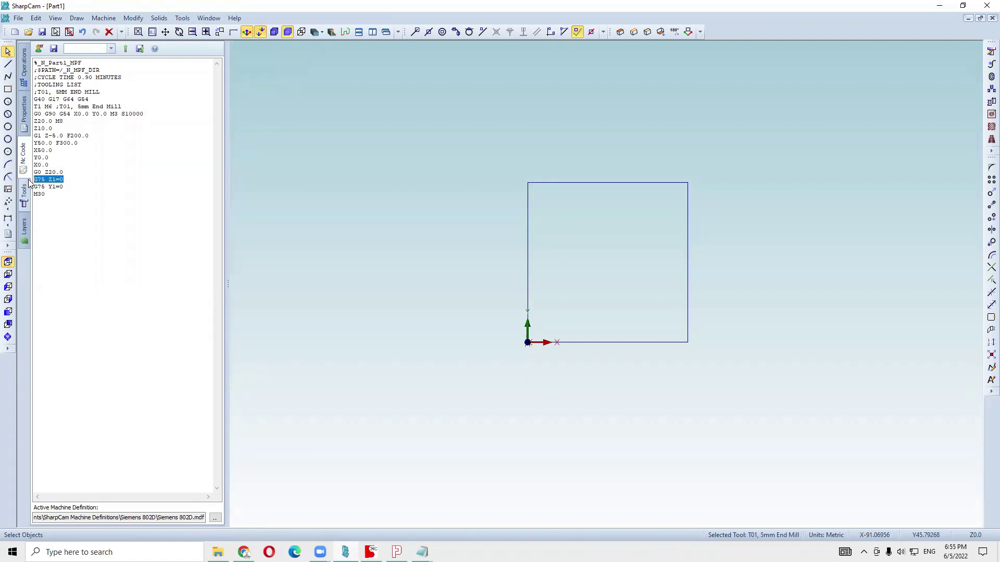
drag(64, 180, 35, 179)
drag(63, 186, 35, 181)
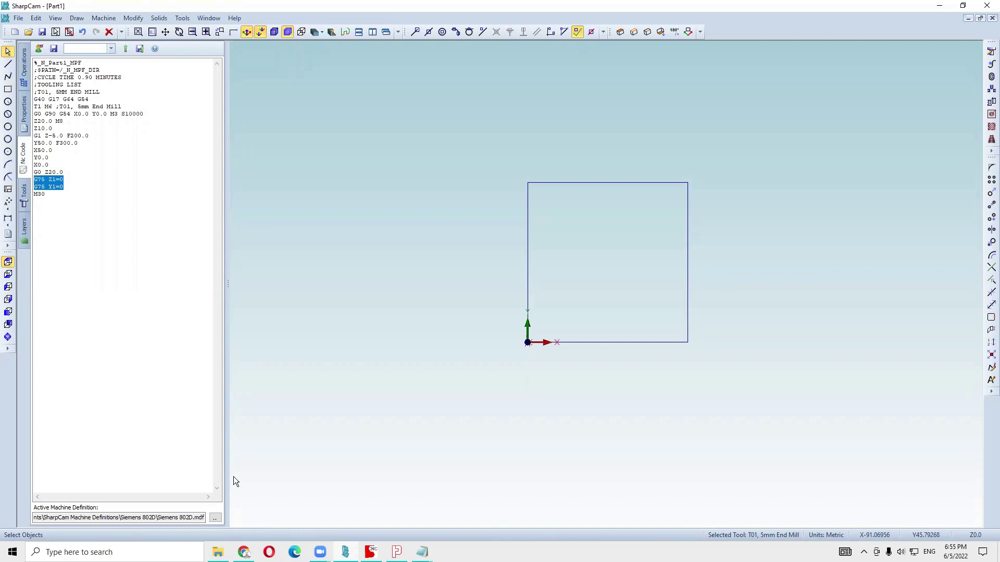
Load Haas VF.mdf from the Haas VF folder as the active machine definition to generate its NC code
click(214, 517)
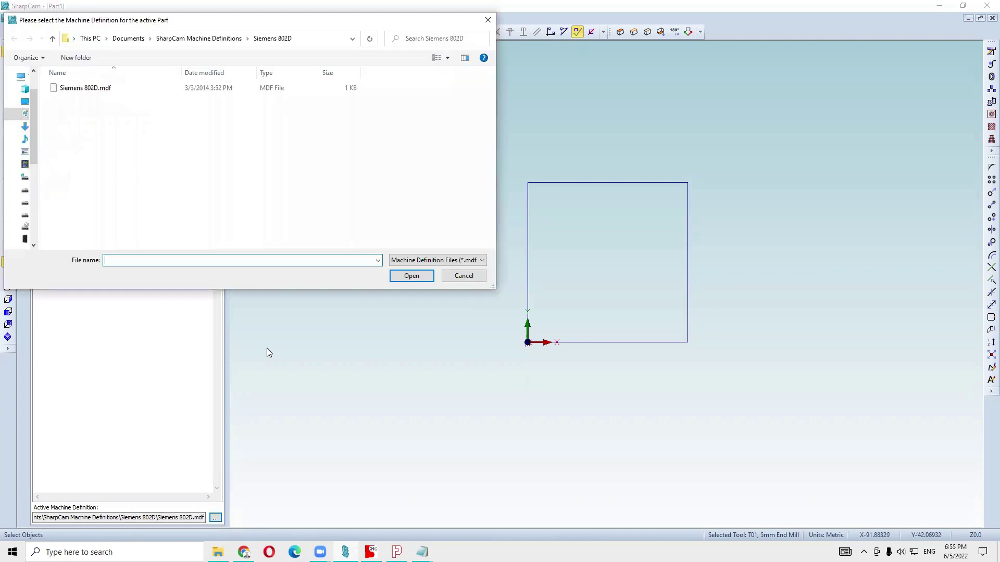
key(alt+Up)
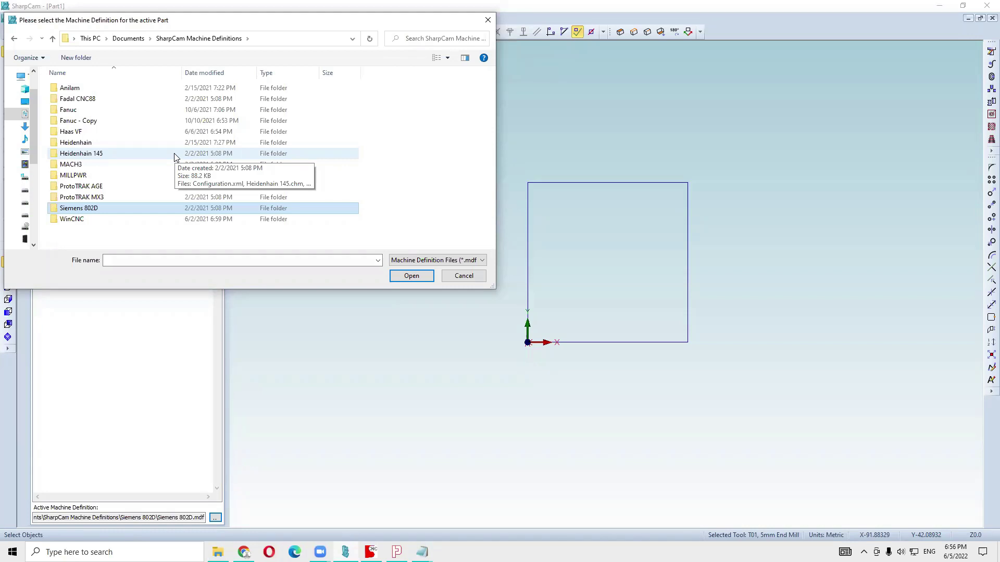
key(Up)
key(Up)
key(Up)
key(Up)
key(Up)
key(Up)
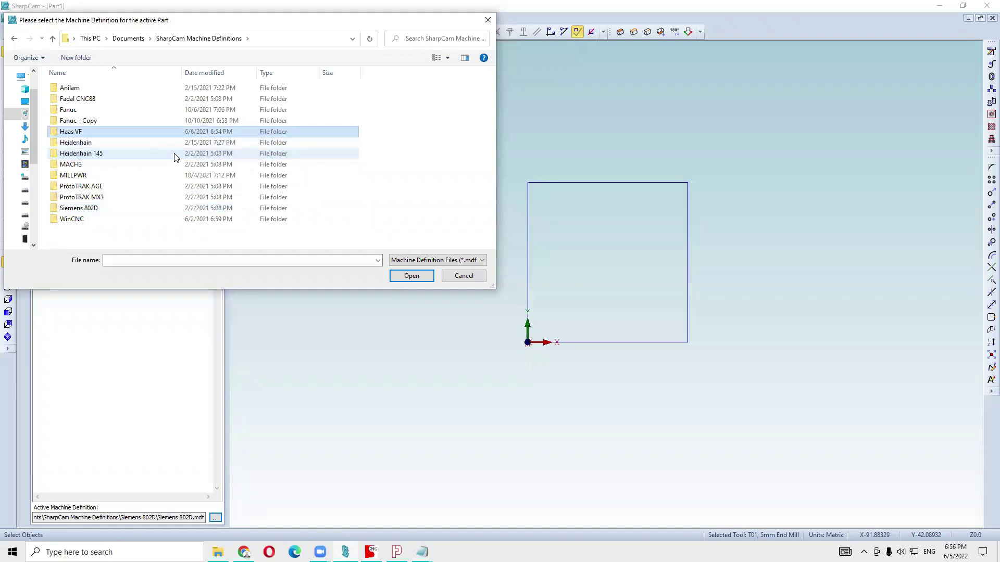
key(Up)
key(Return)
key(Down)
key(Return)
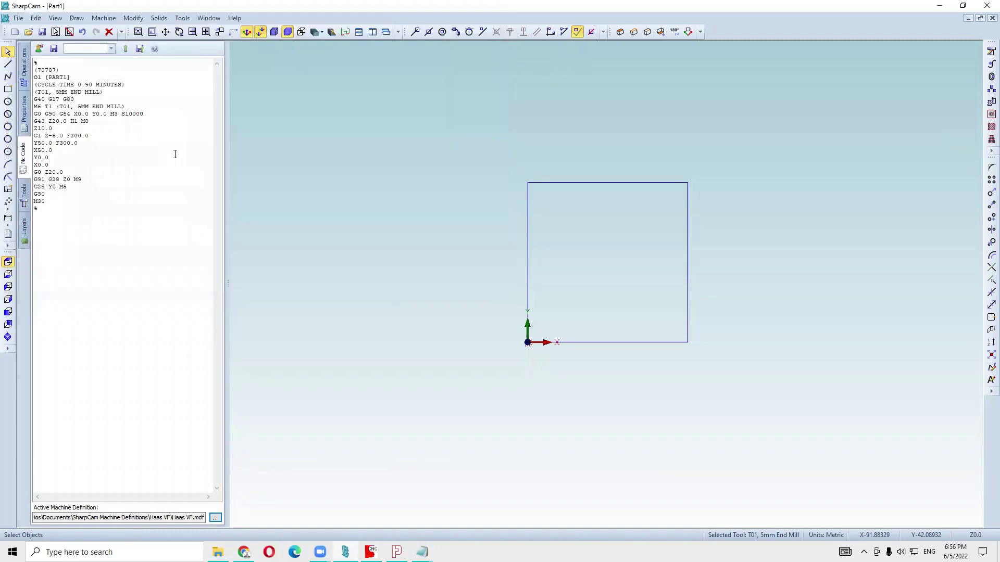
Copy the whole generated Haas program, switch to NCPlot and paste it into a new file
drag(101, 248, 39, 61)
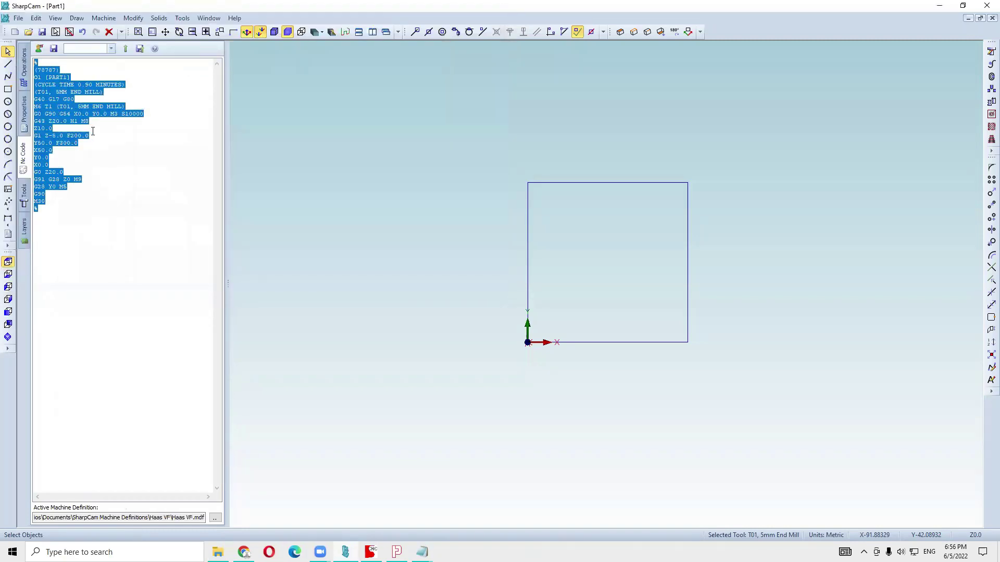
click(93, 131)
drag(96, 229, 36, 61)
key(ctrl+c)
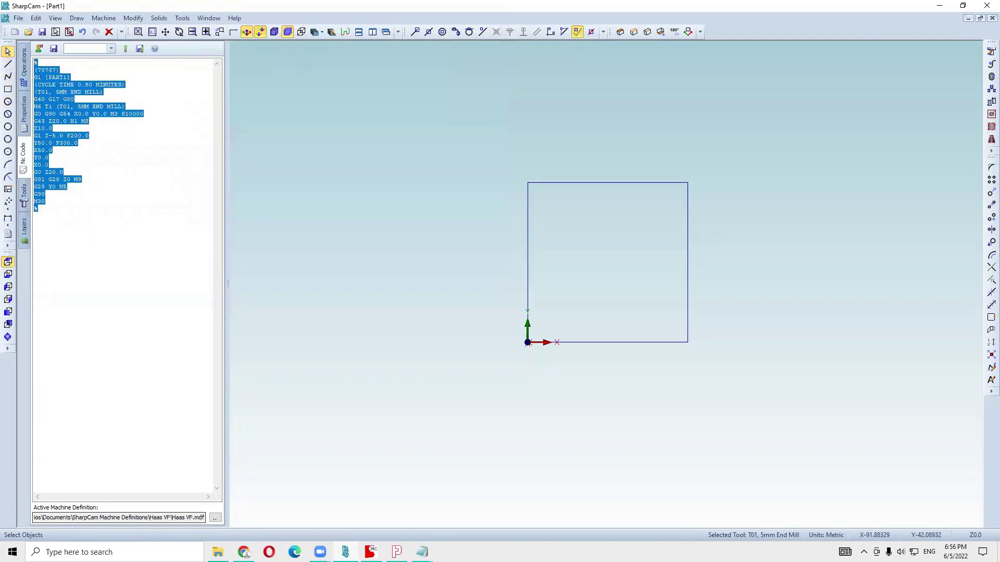
key(alt+Tab)
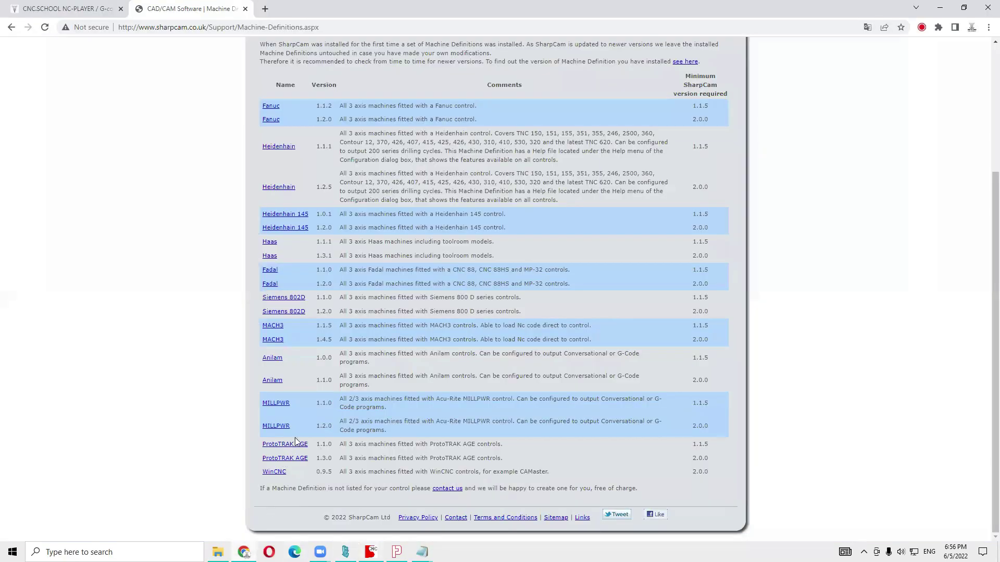
key(alt+Tab)
key(ctrl+n)
key(ctrl+v)
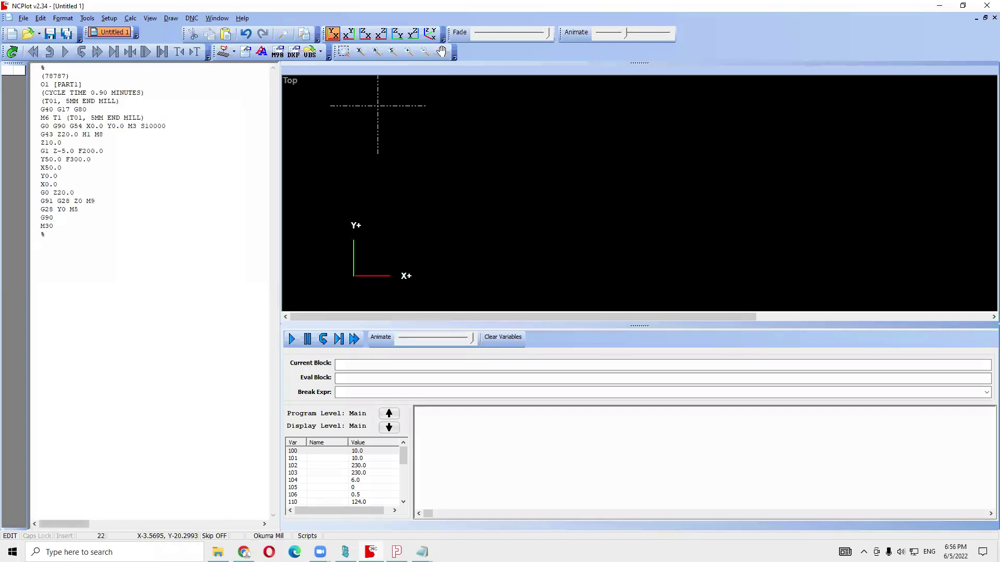
Plot the pasted program with the Okuma Mill machine type and run its simulation to the end
click(267, 537)
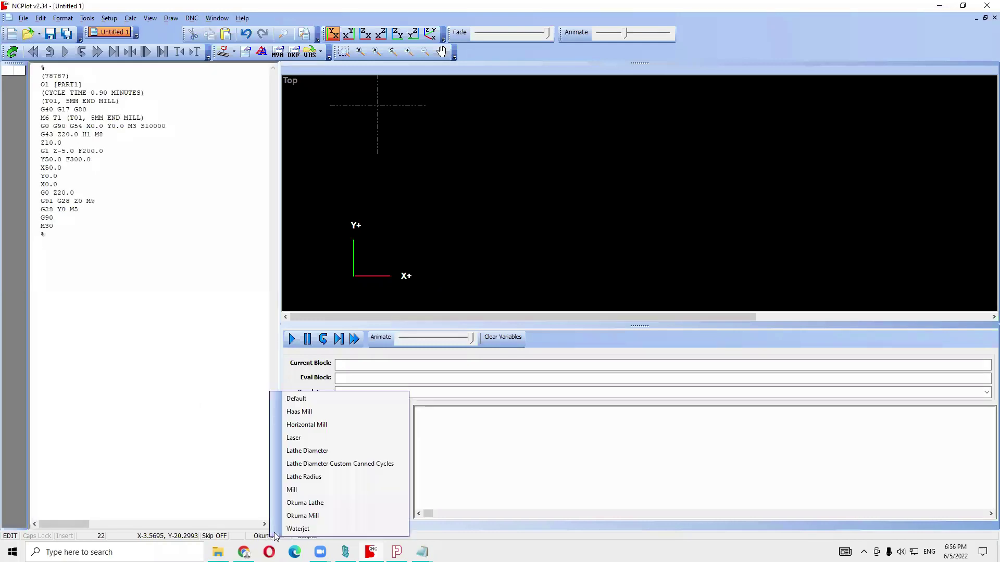
click(309, 516)
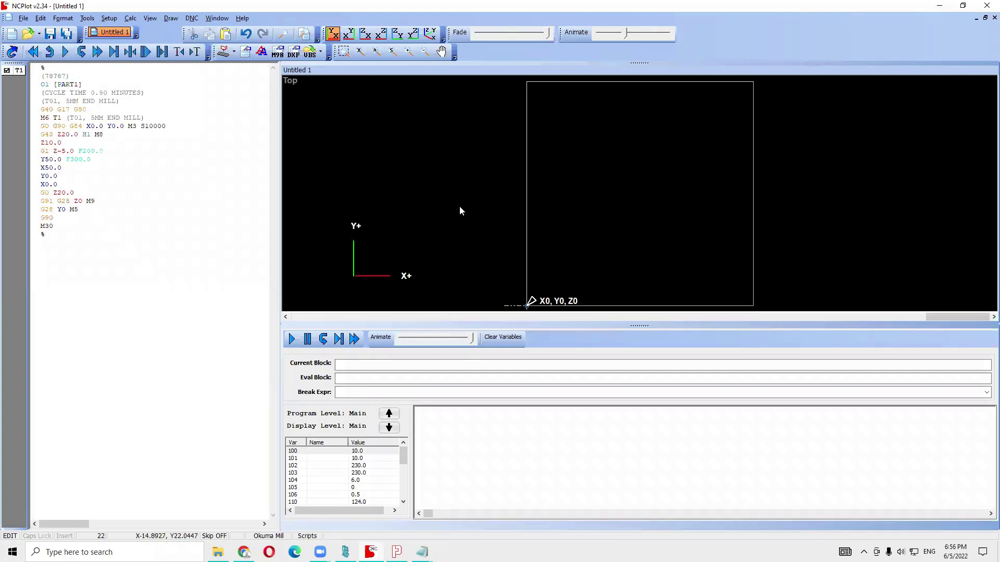
scroll(464, 202, down, 1)
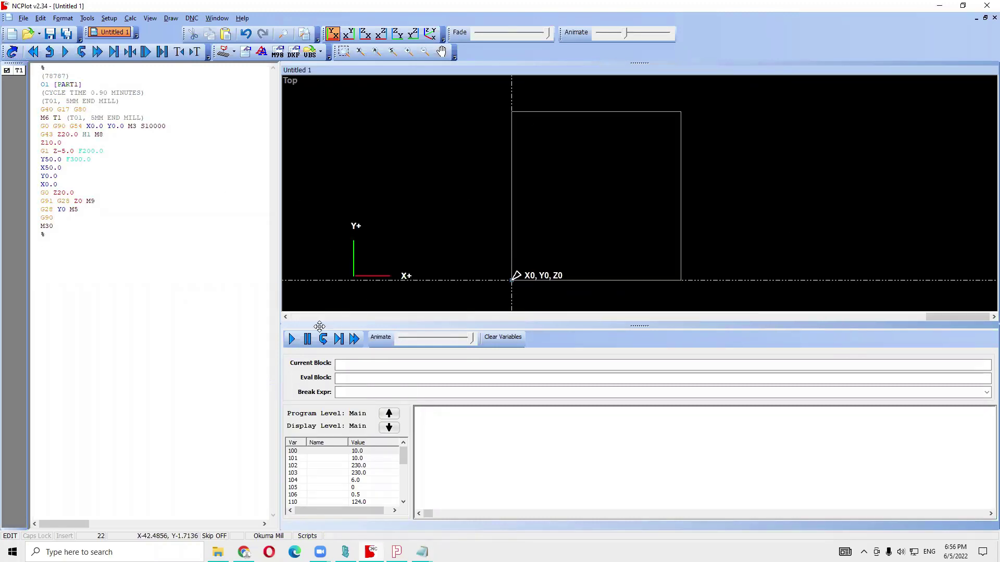
click(293, 339)
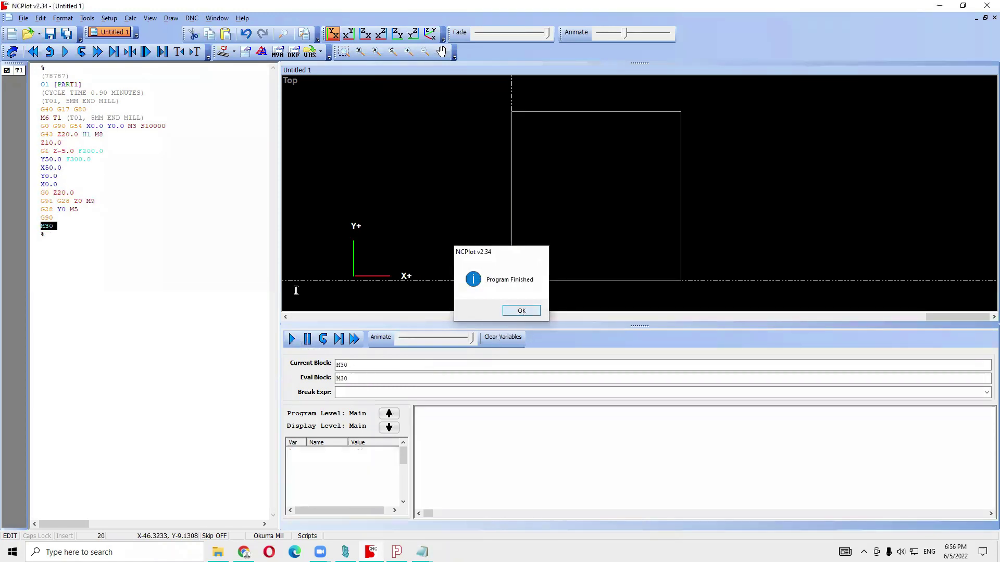
click(519, 312)
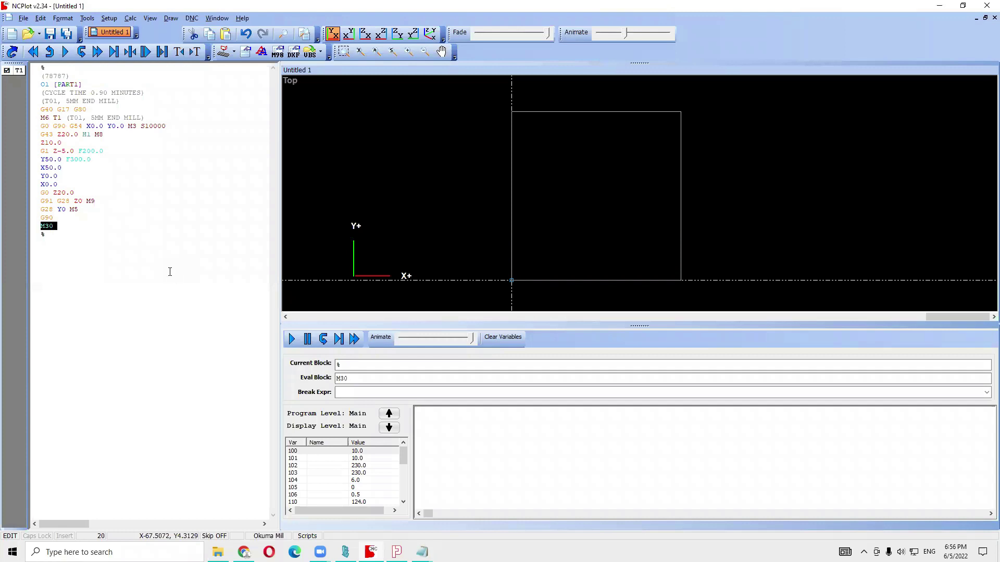
Change the machine type to Haas Mill and run the program's simulation again to the end
drag(147, 267, 5, 89)
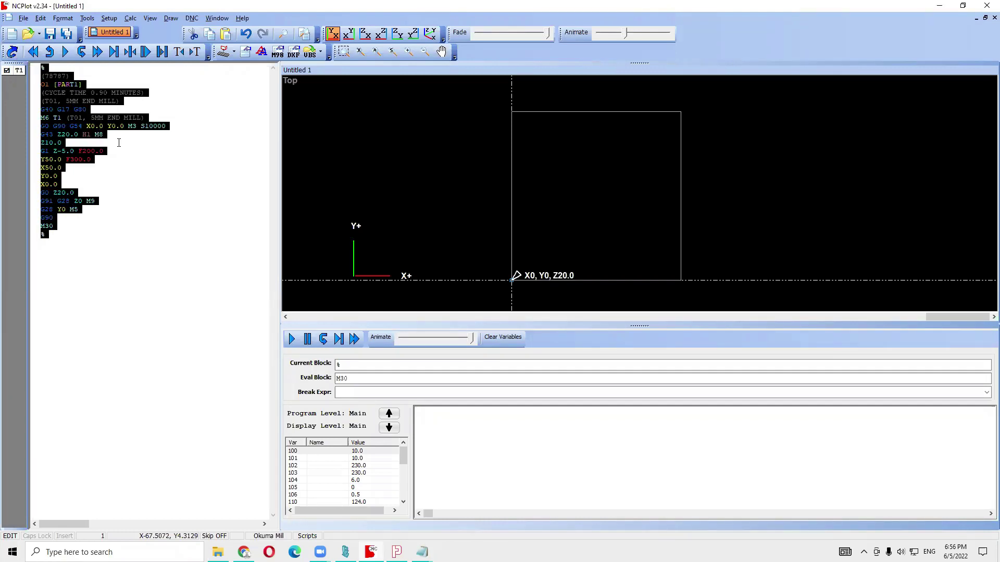
click(276, 536)
click(329, 417)
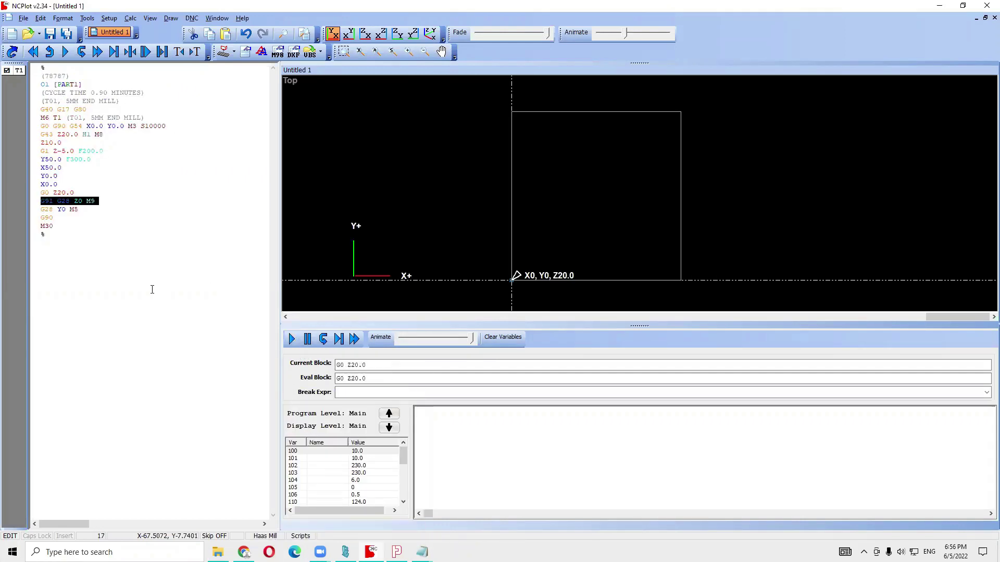
click(522, 310)
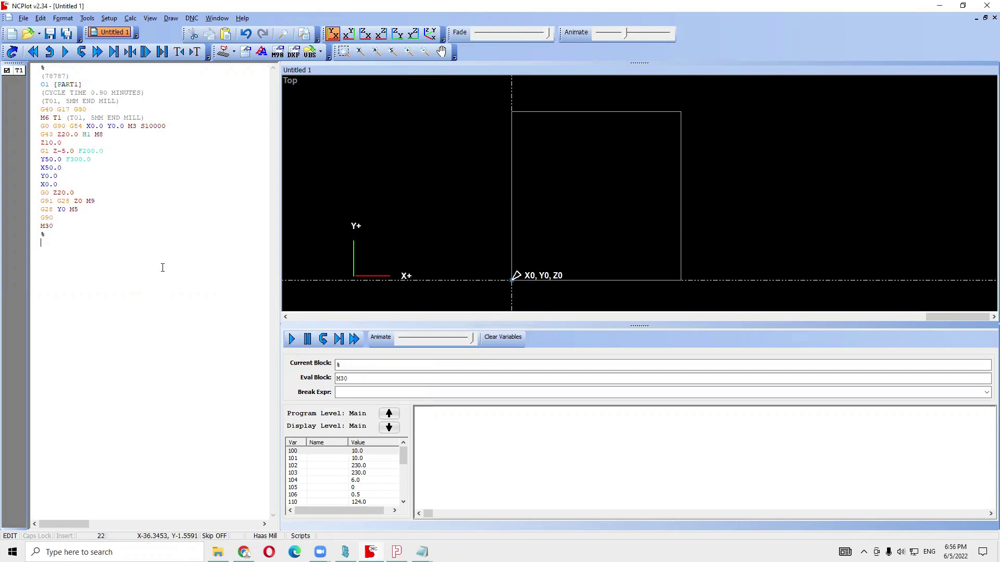
Copy the program into the CNC.SCHOOL NC-Player in the browser, replacing its existing code, and simulate it
key(ctrl+a)
key(ctrl+c)
key(alt+Tab)
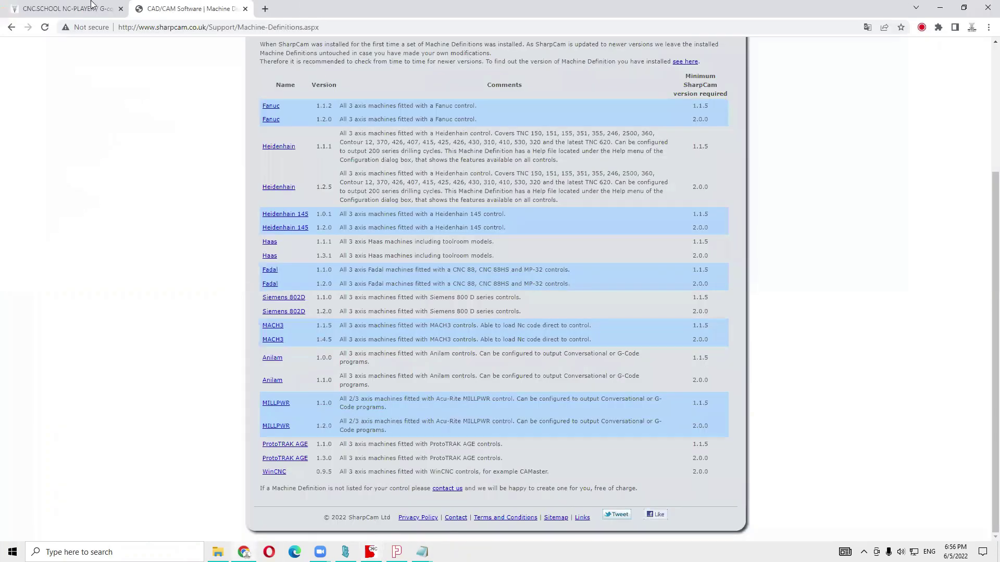
key(ctrl+Tab)
key(ctrl+a)
key(ctrl+v)
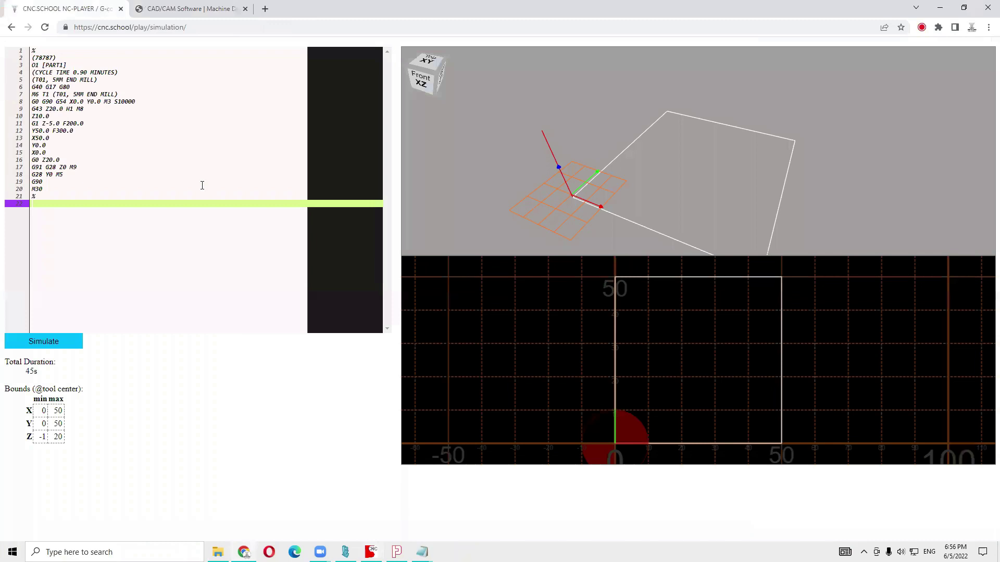
click(59, 345)
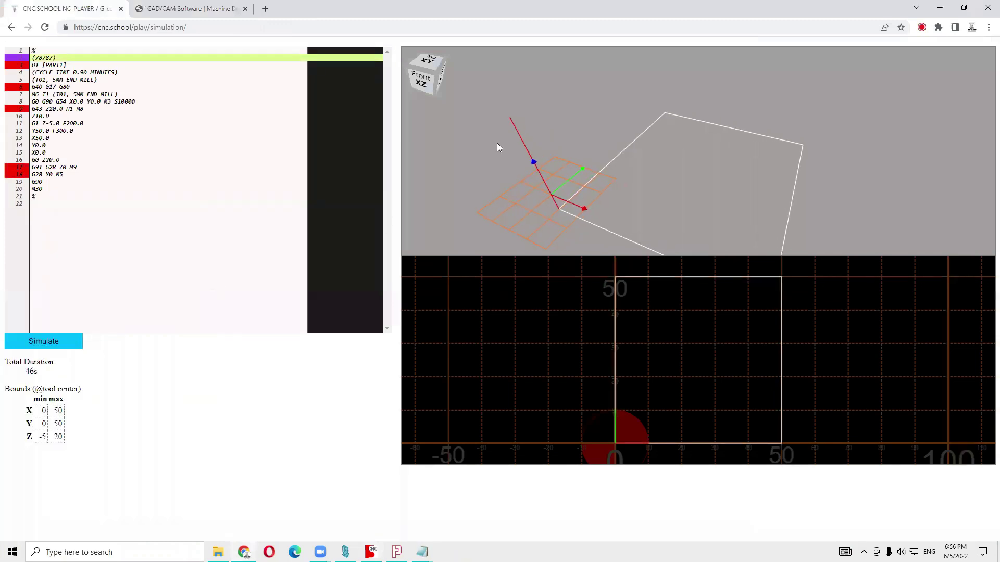
drag(556, 125, 561, 138)
click(166, 206)
key(ctrl+a)
Switch back to SharpCam and load Heidenhain.mdf from the Heidenhain folder as the active machine definition
key(alt+Tab)
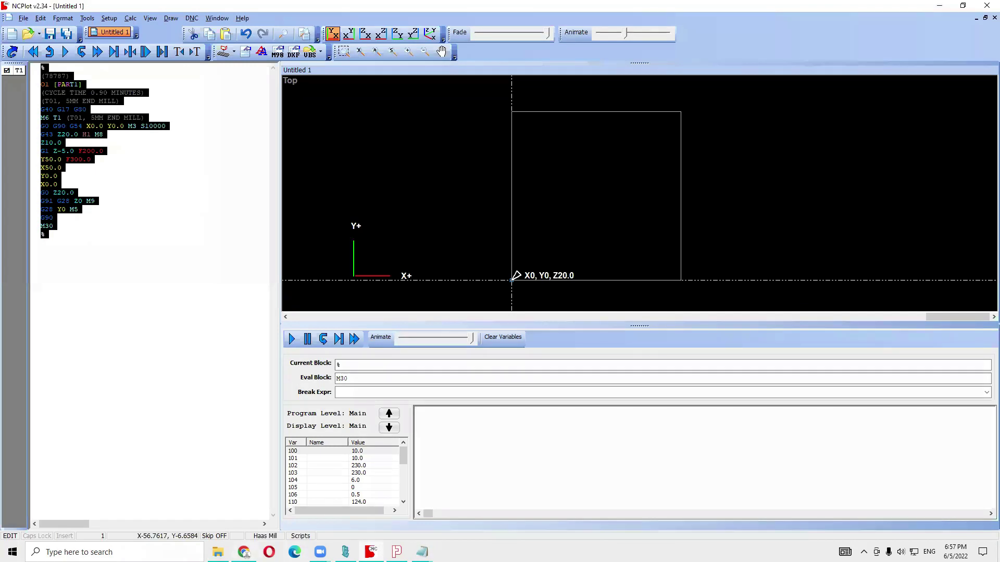
key(alt+Tab)
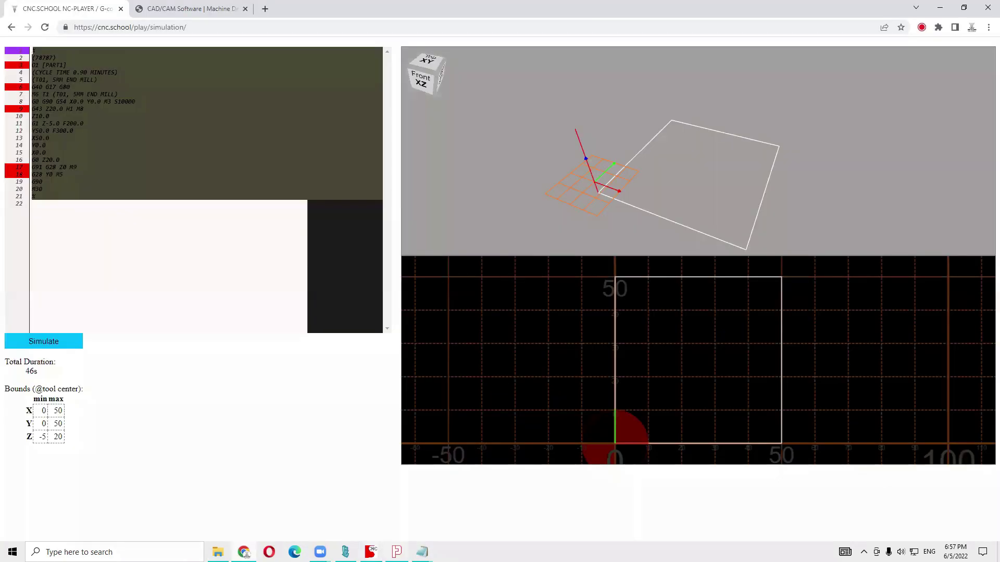
key(alt+Tab)
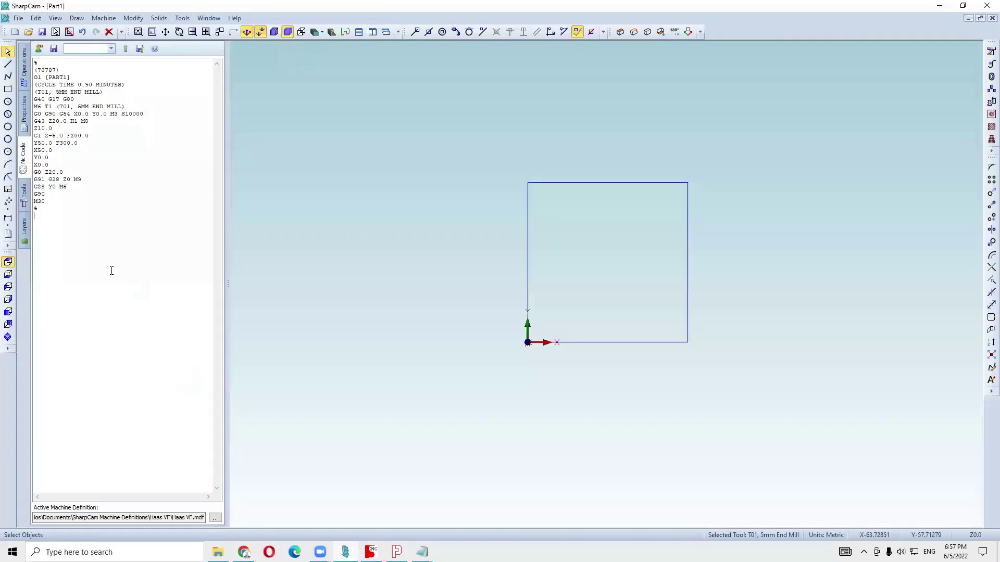
click(216, 518)
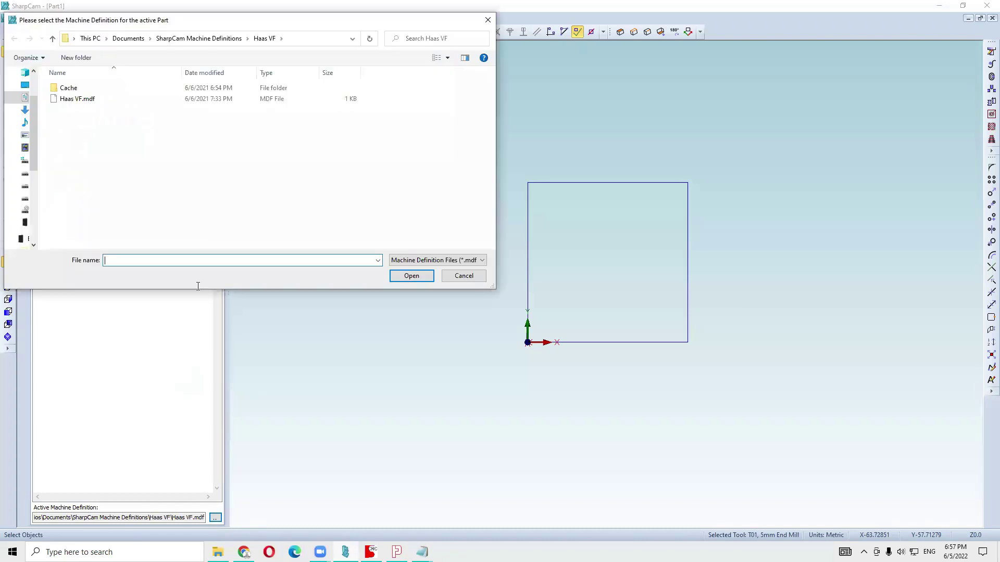
click(210, 38)
click(78, 144)
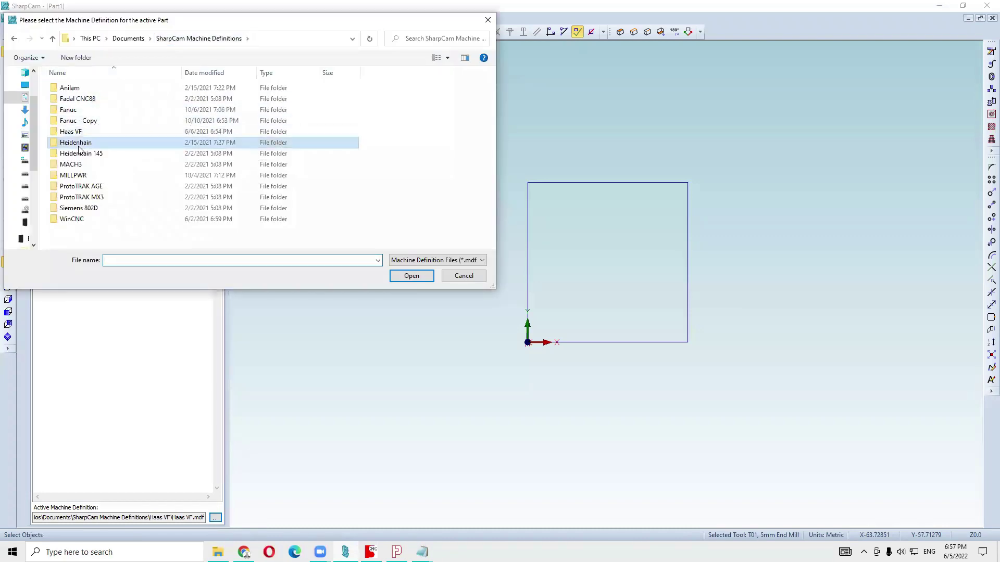
double_click(79, 143)
click(81, 99)
double_click(84, 99)
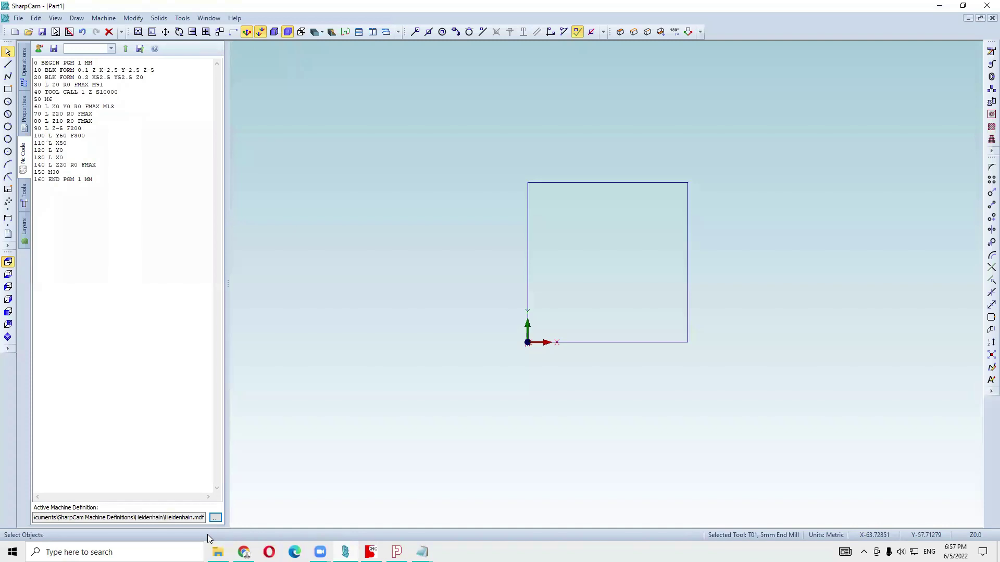
Load Anilam.mdf from the Anilam folder as the active machine definition to generate its NC code
click(215, 518)
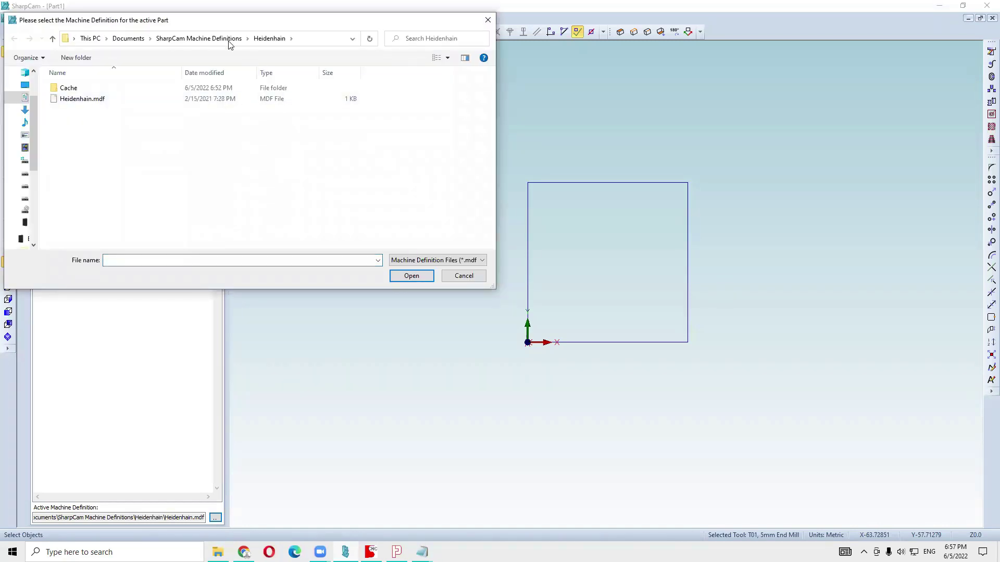
click(203, 39)
double_click(78, 88)
click(76, 99)
double_click(76, 99)
Examine the Anilam conversational program against the square geometry, highlighting its Rapid moves to X0.0 Y0.0 Z20.0 and Z10.0
key(ctrl+a)
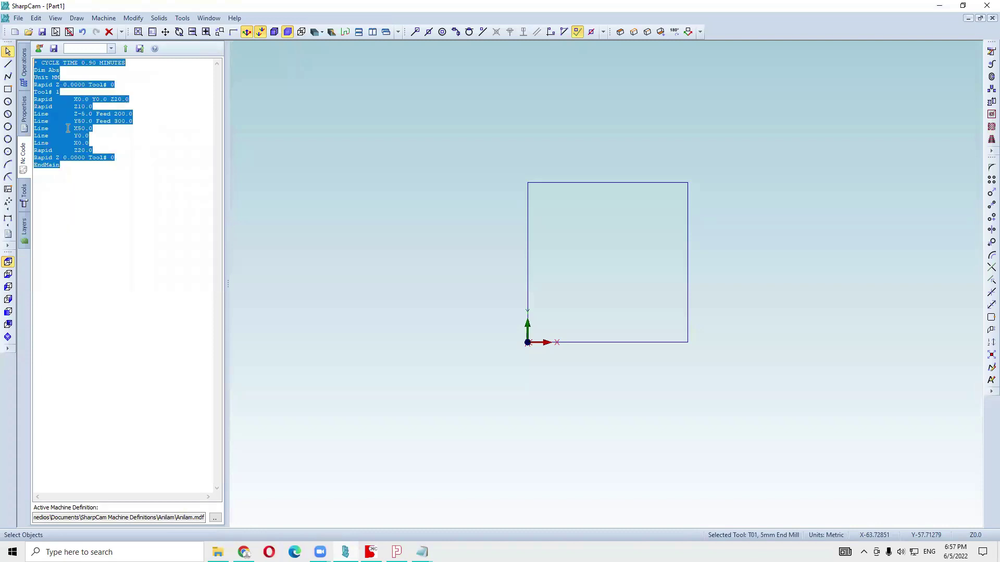
click(117, 189)
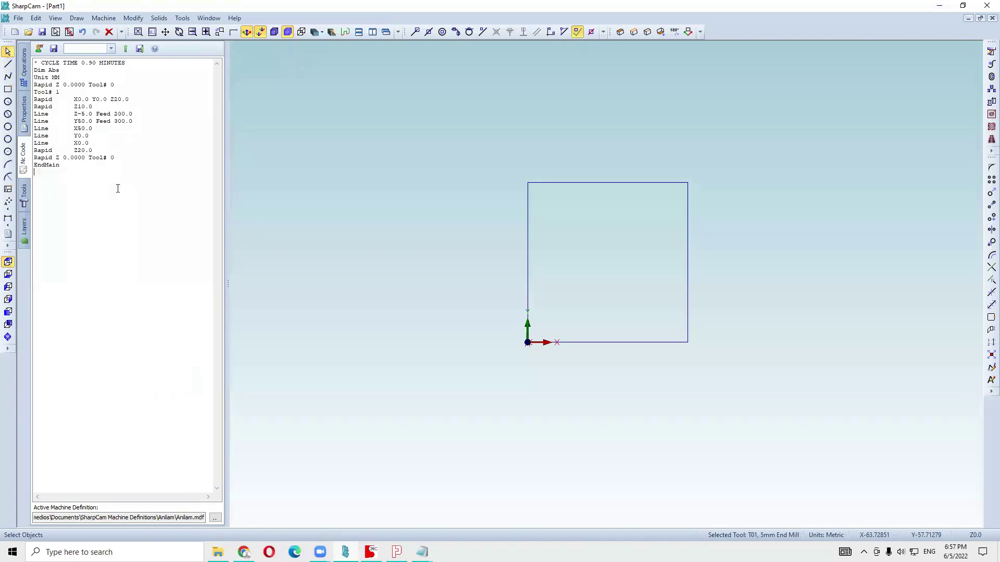
key(ctrl+a)
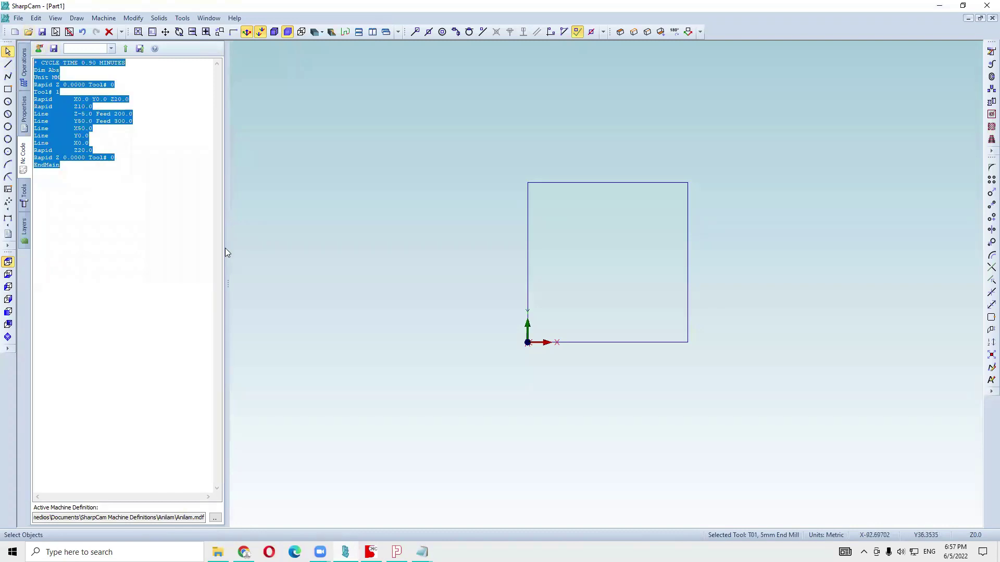
click(136, 213)
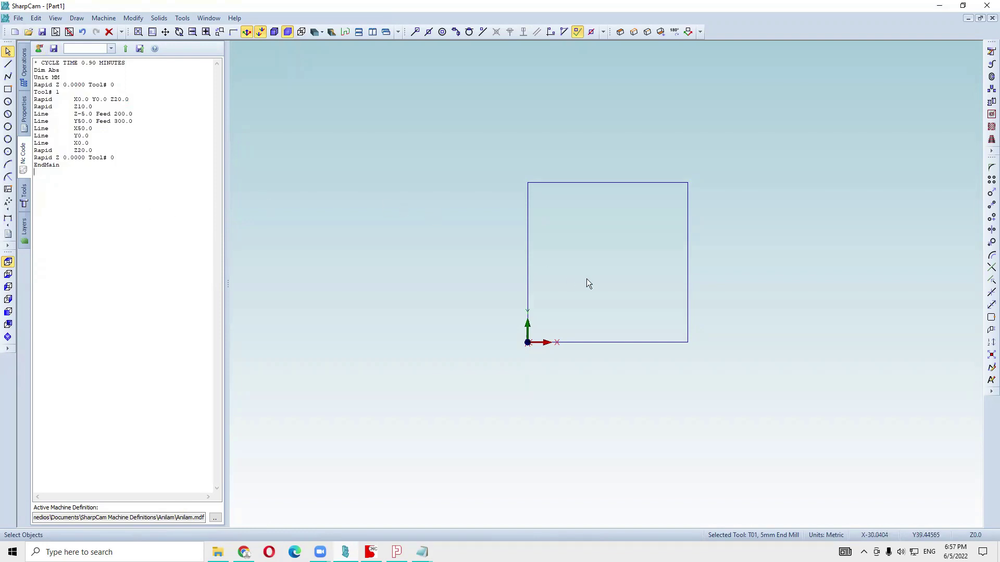
scroll(633, 249, up, 4)
scroll(597, 242, down, 3)
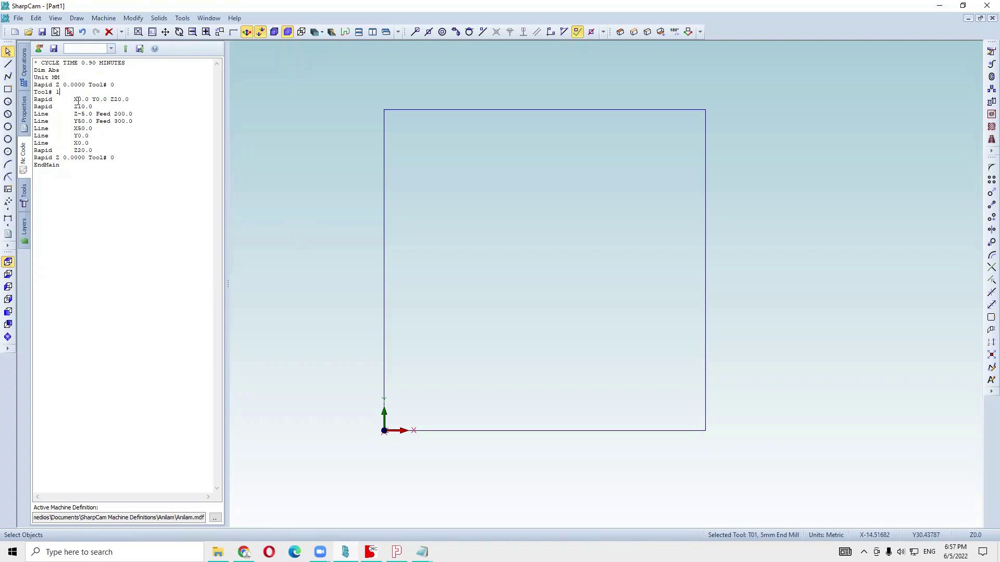
click(112, 95)
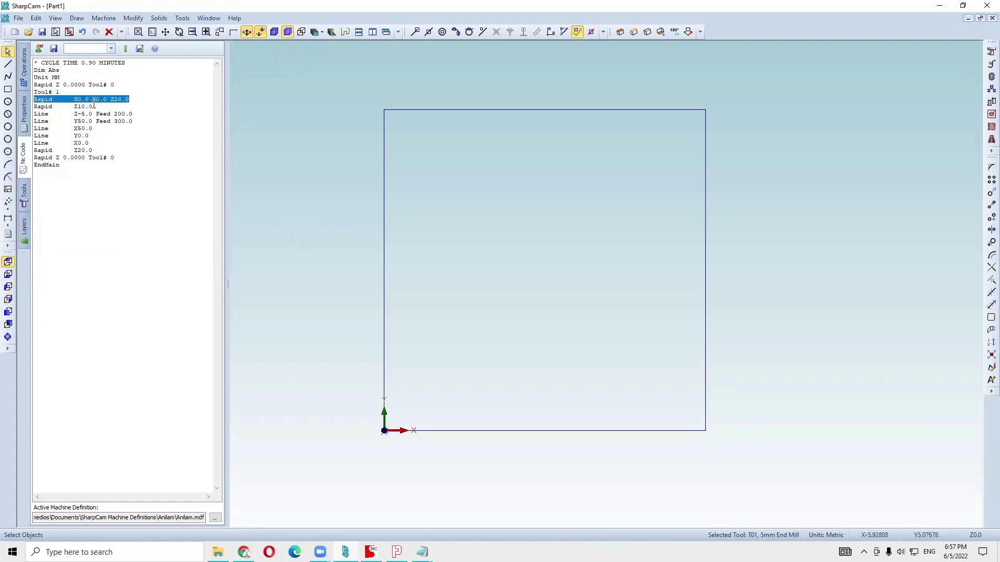
click(62, 106)
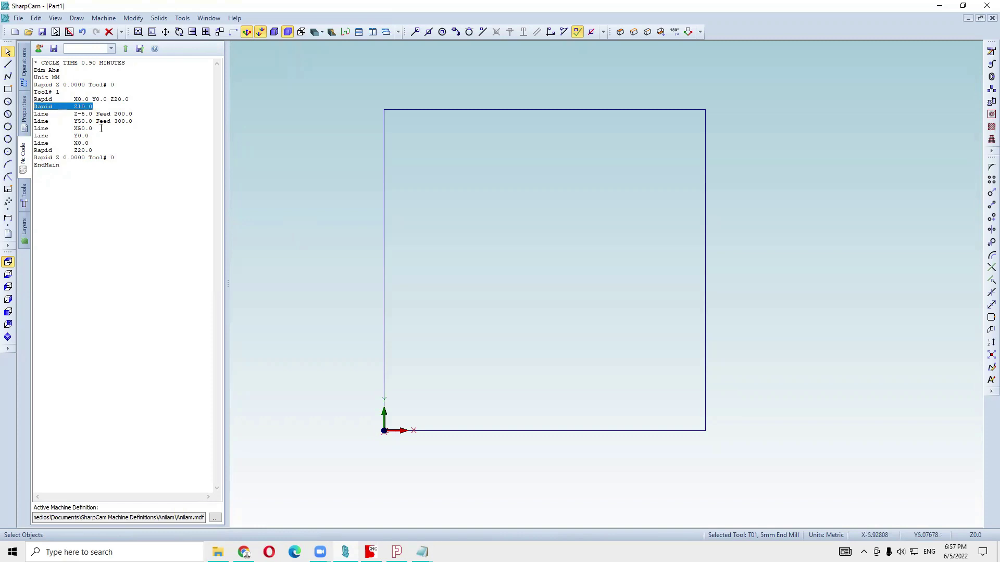
Examine the Line moves of the Anilam program, from Z-5.0 Feed 200.0 to the closing X0.0, against the square geometry
double_click(71, 111)
click(126, 113)
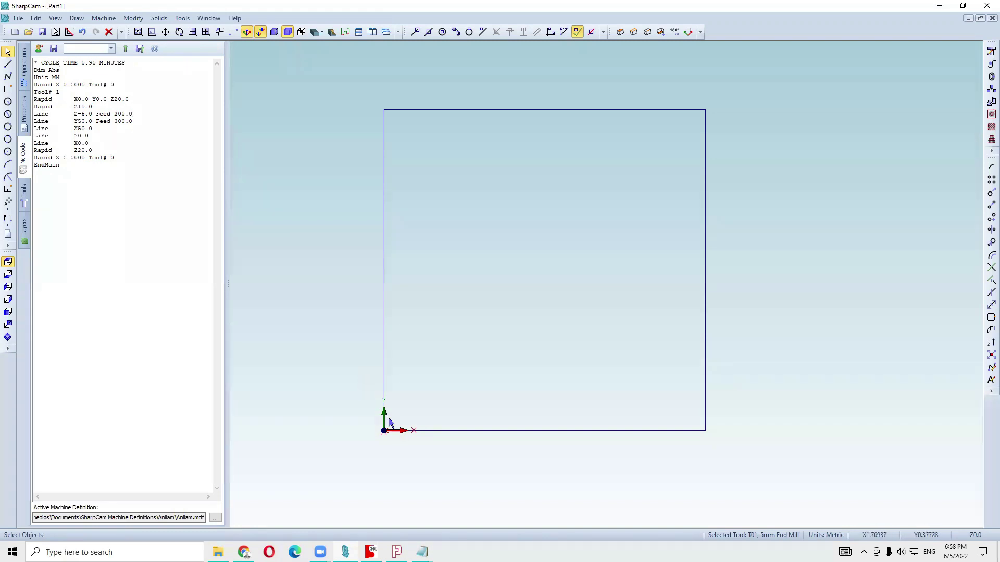
double_click(115, 122)
double_click(82, 128)
click(408, 427)
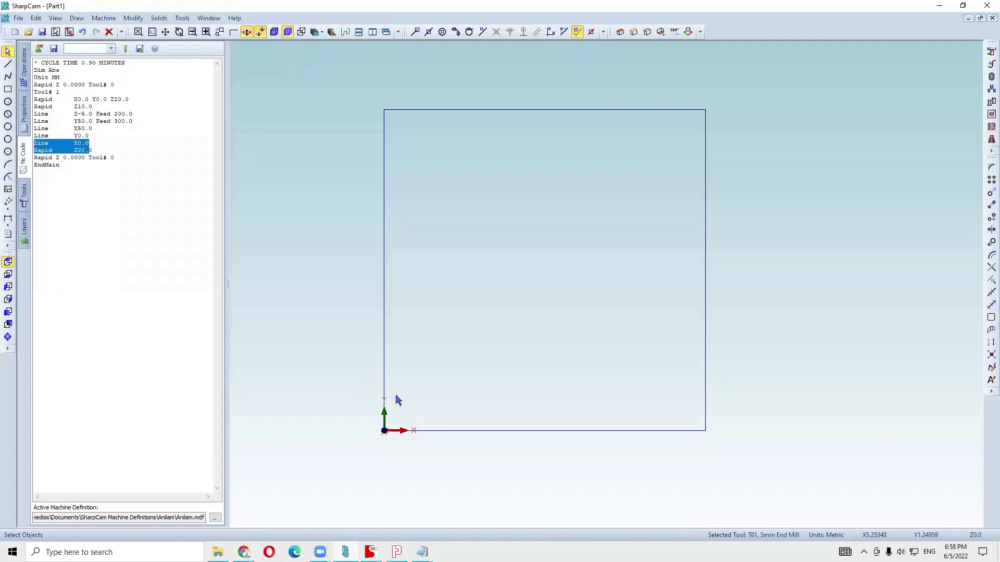
Copy the whole Anilam program from SharpCam, switch to NCPlot, and plot it there in place of the existing code
drag(60, 166, 5, 58)
key(ctrl+c)
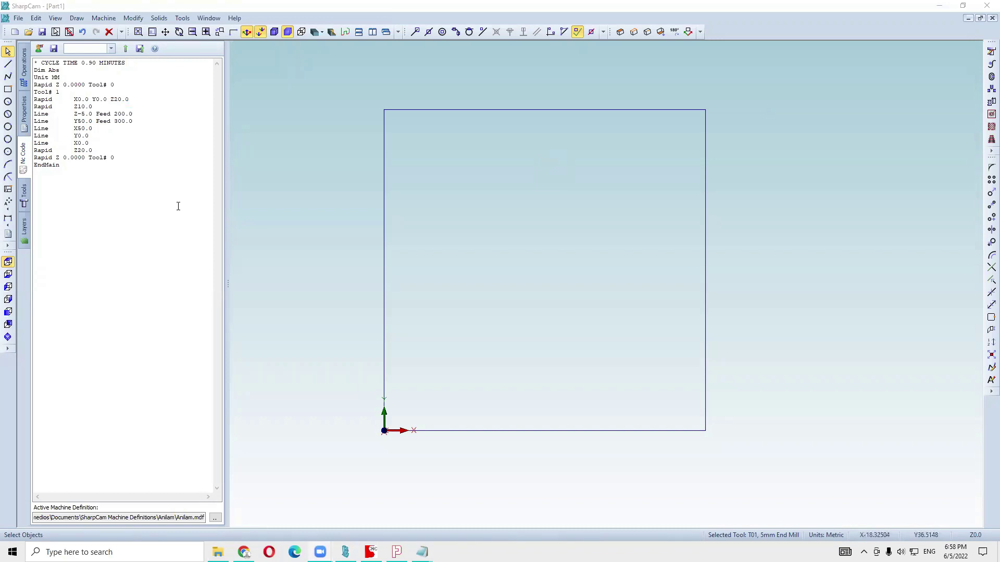
click(1, 12)
click(371, 551)
key(ctrl+v)
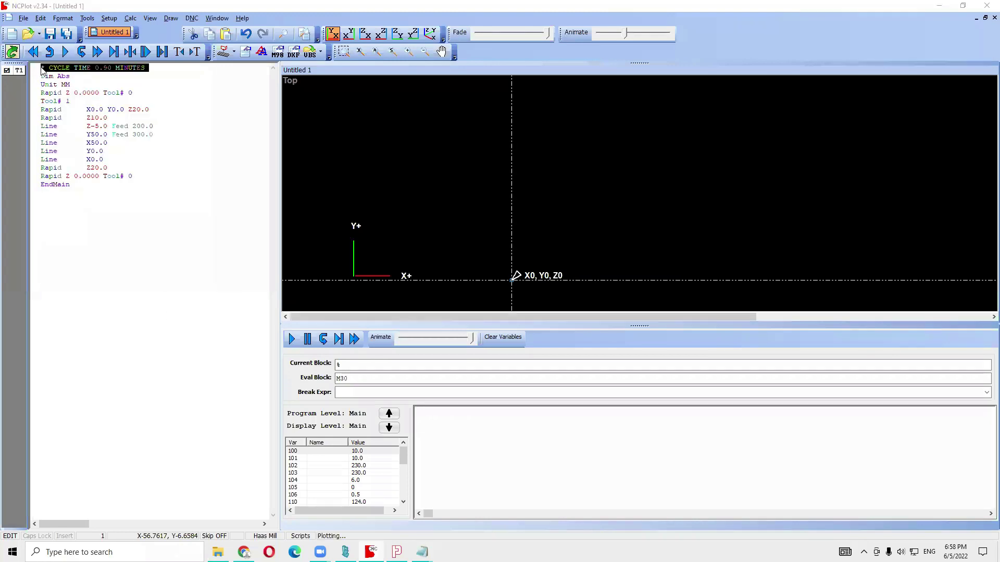
click(521, 312)
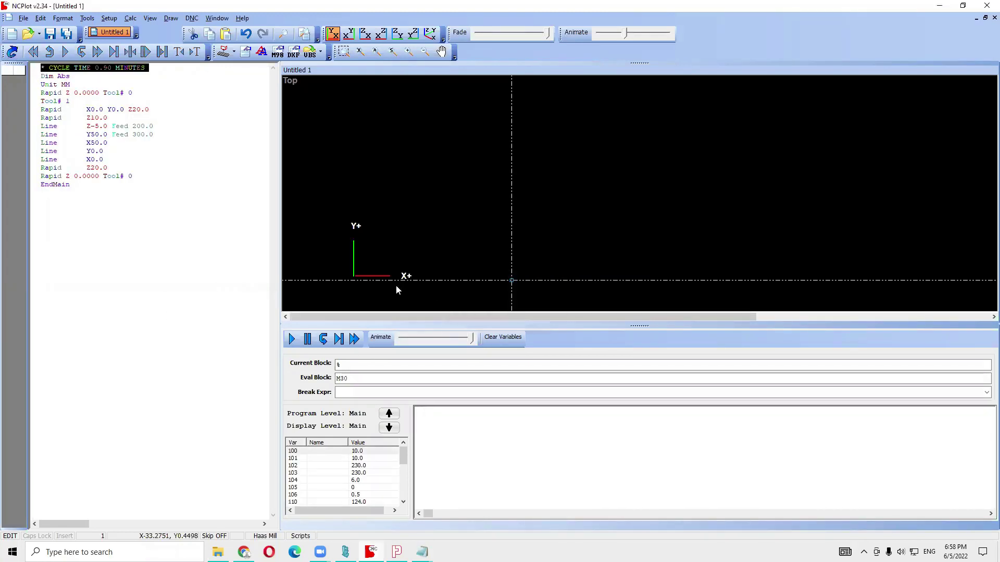
Delete the CYCLE TIME comment line from the program in NCPlot and plot the remaining code again
click(65, 70)
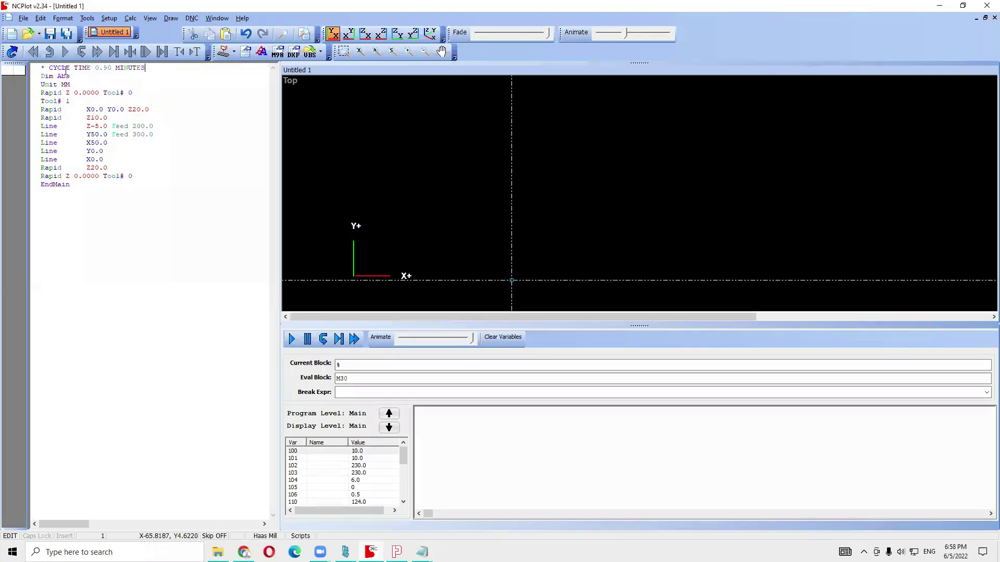
double_click(42, 68)
key(shift+End)
key(Delete)
click(18, 54)
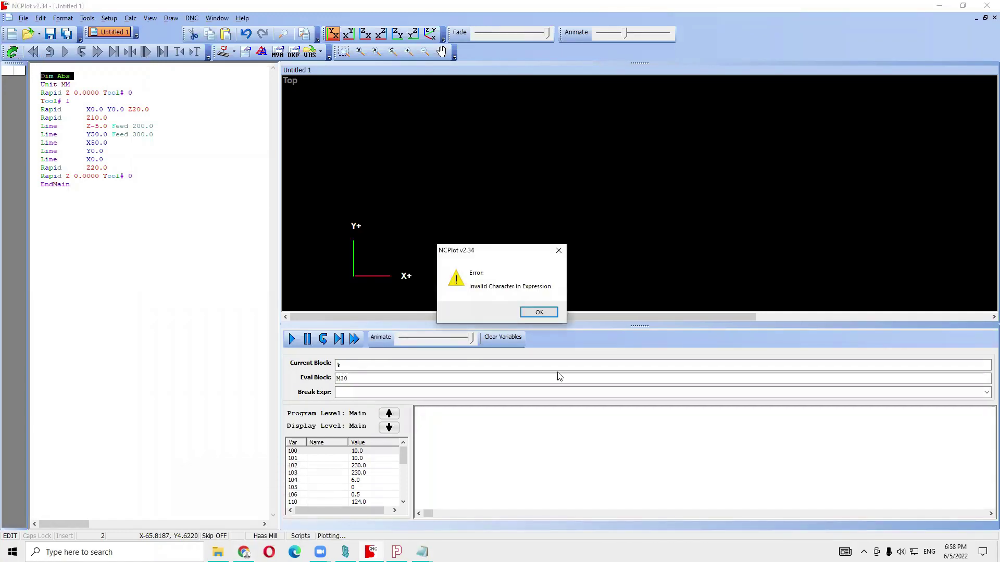
click(542, 313)
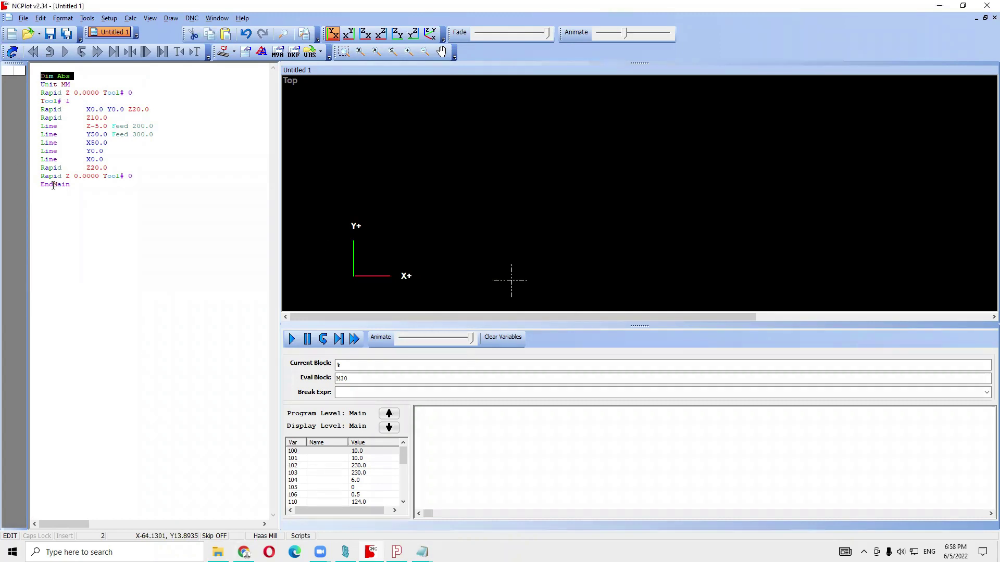
Switch to the CNC.SCHOOL NC-Player, replace its code with the Anilam program, simulate it, and return to SharpCam
key(alt+Tab)
key(alt+Tab)
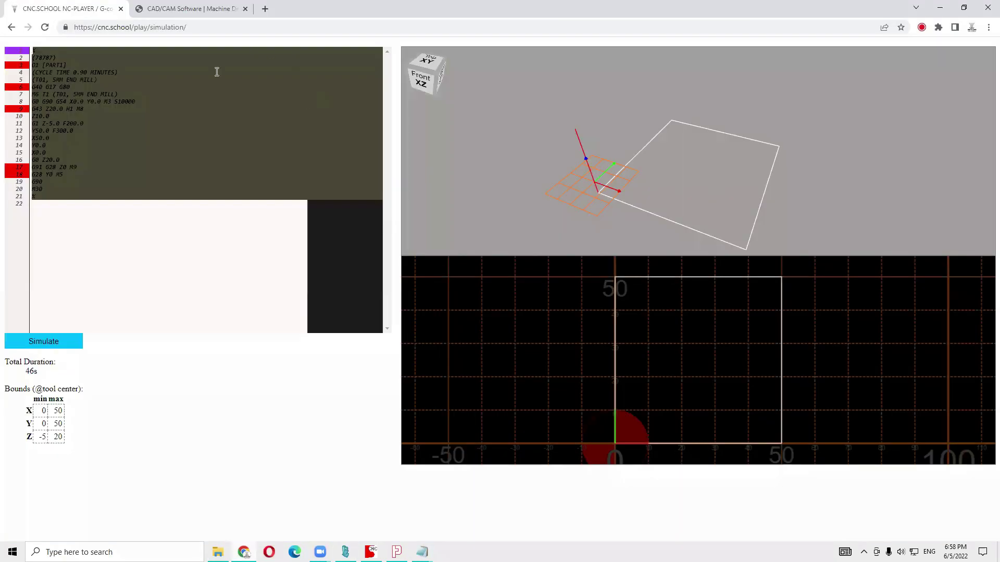
text(% (78787) O1 [PART1] (CYCLE TIME 0.90 MINUTES) (T01, 5MM END MILL) G40 G17 G80 M6 T1 (T01, 5MM END MILL) G0 G90 G54 X0.0 Y0.0 M3 S10000 G43 Z20.0 H1 M8 Z10.0 G1 Z-5.0 F200.0 Y50.0 F300.0 X50.0 Y0.0 X0.0 G0 Z20.0 G91 G28 Z0 M9 G28 Y0 M5 G90 M30 %)
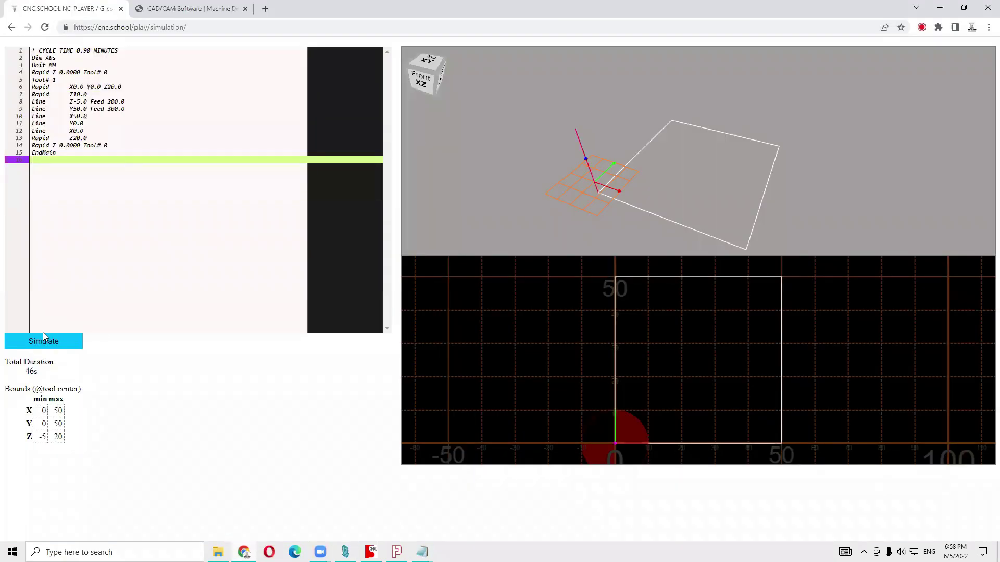
click(67, 339)
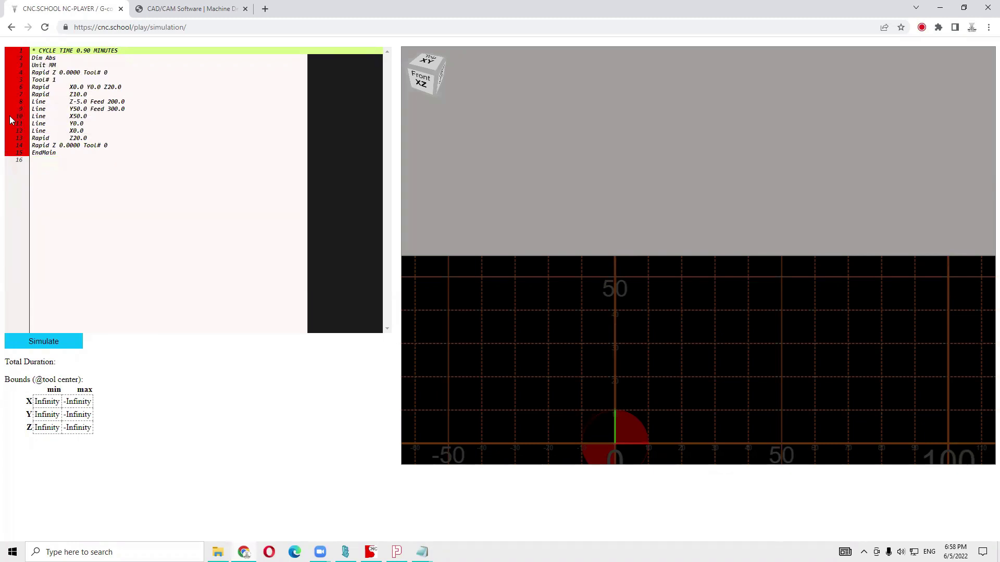
mouse_move(13, 108)
key(alt+Tab)
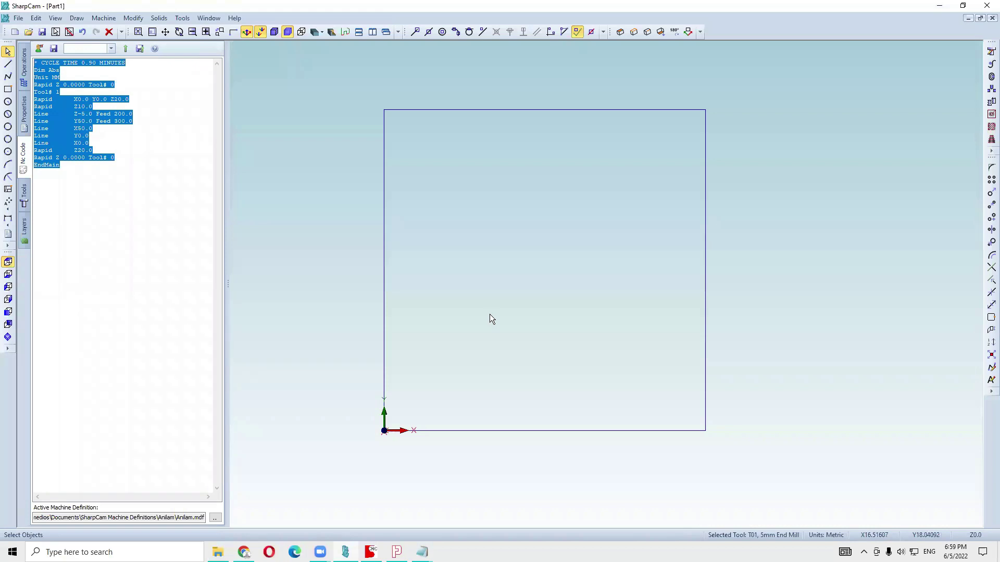
click(169, 230)
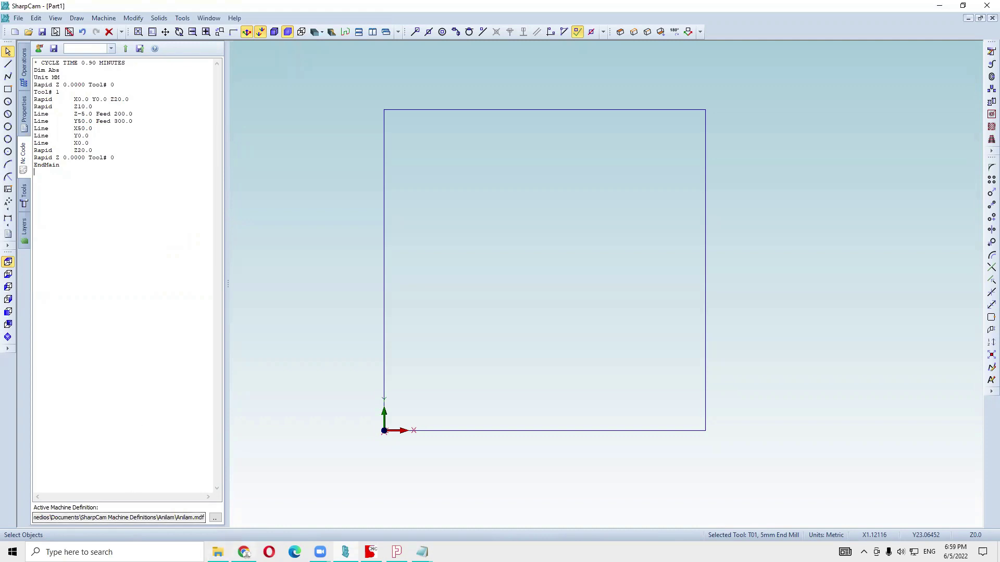
Switch to the browser and search Google for mazatrol images in a new tab
click(243, 552)
click(266, 10)
text(za)
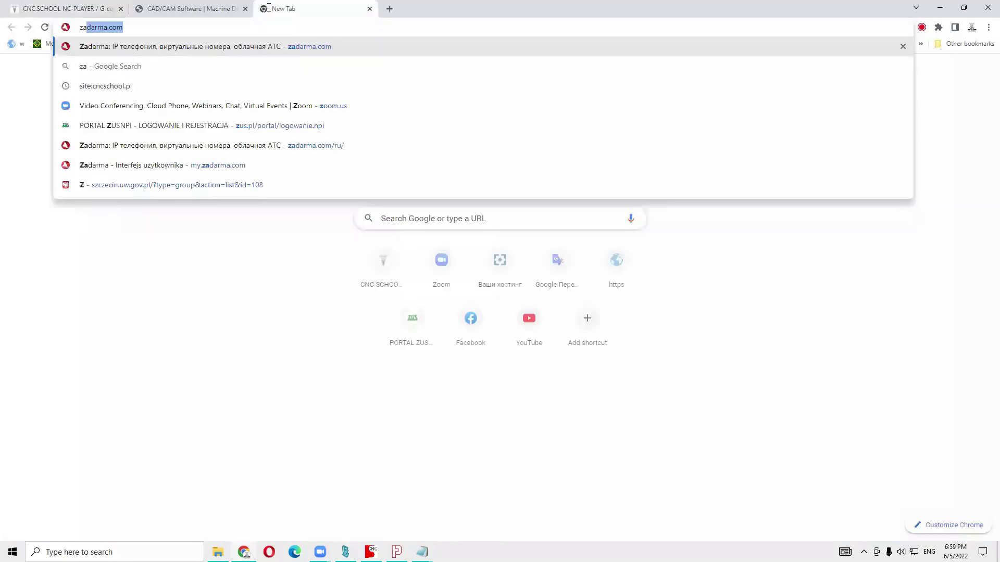
key(BackSpace)
key(BackSpace)
key(BackSpace)
text(maz)
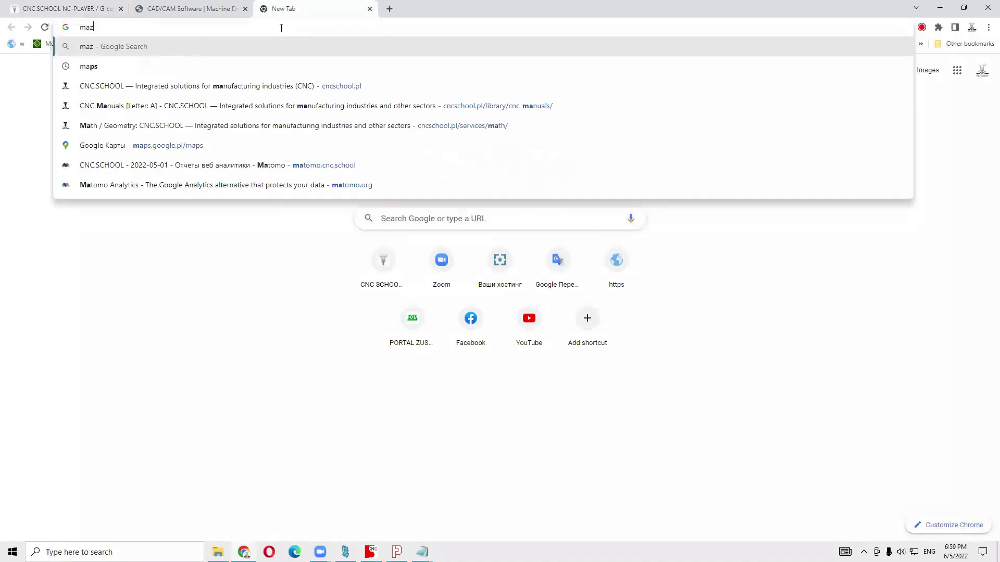
text(atrol)
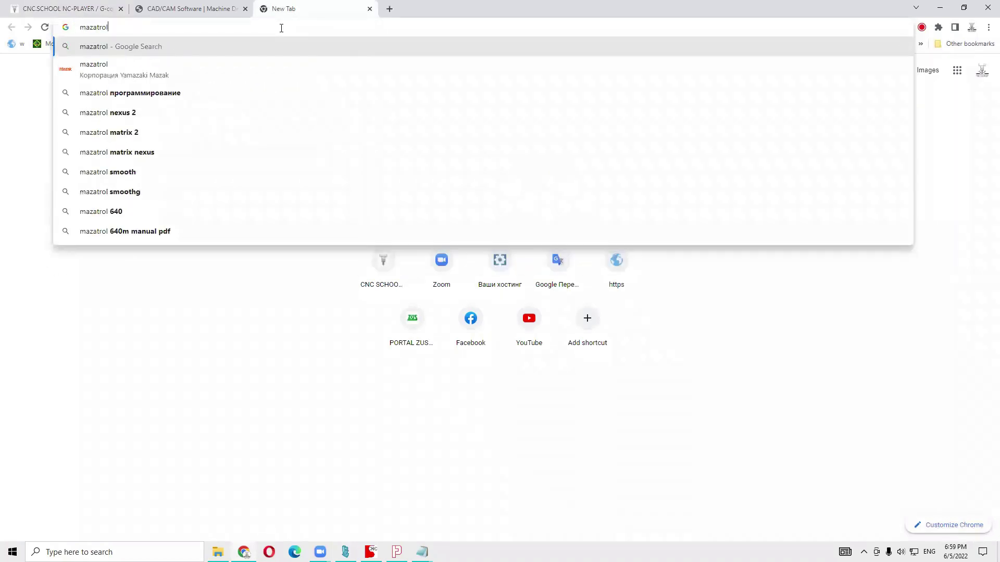
key(Return)
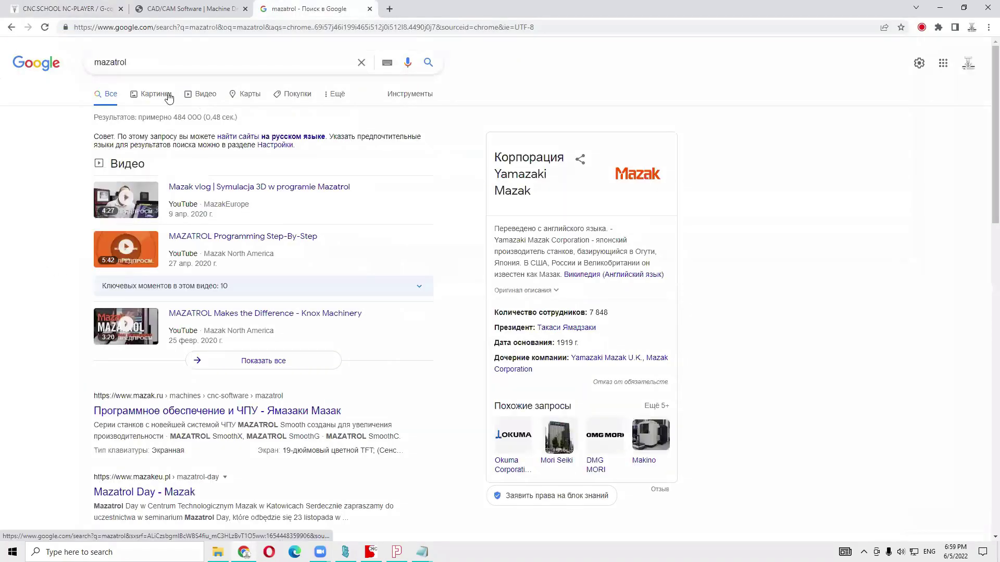
click(165, 96)
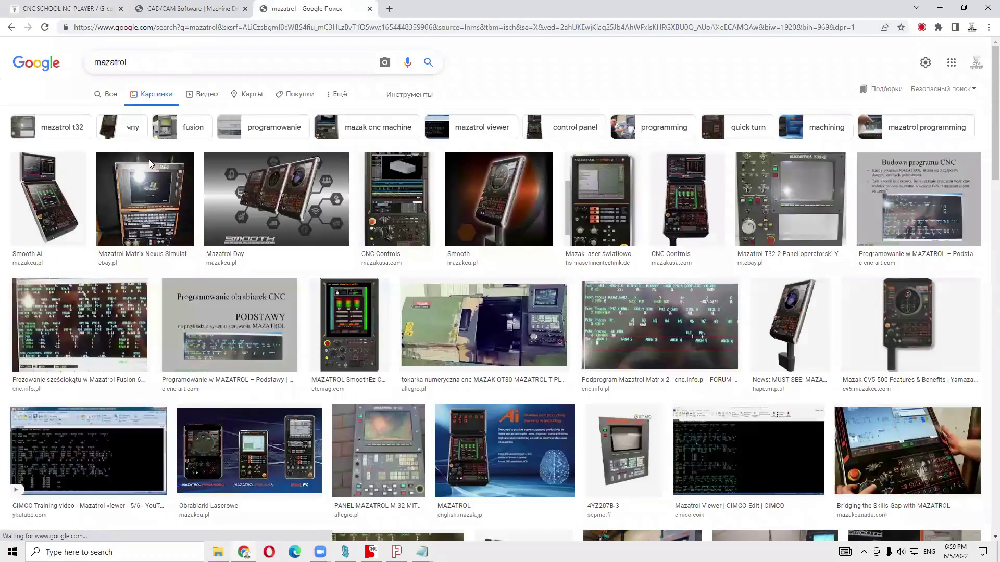
Examine the Mazatrol program screens among the image results, including Fusion 640m, Mazak VTC800\30SR, the ISO program and Matrix 2
click(477, 299)
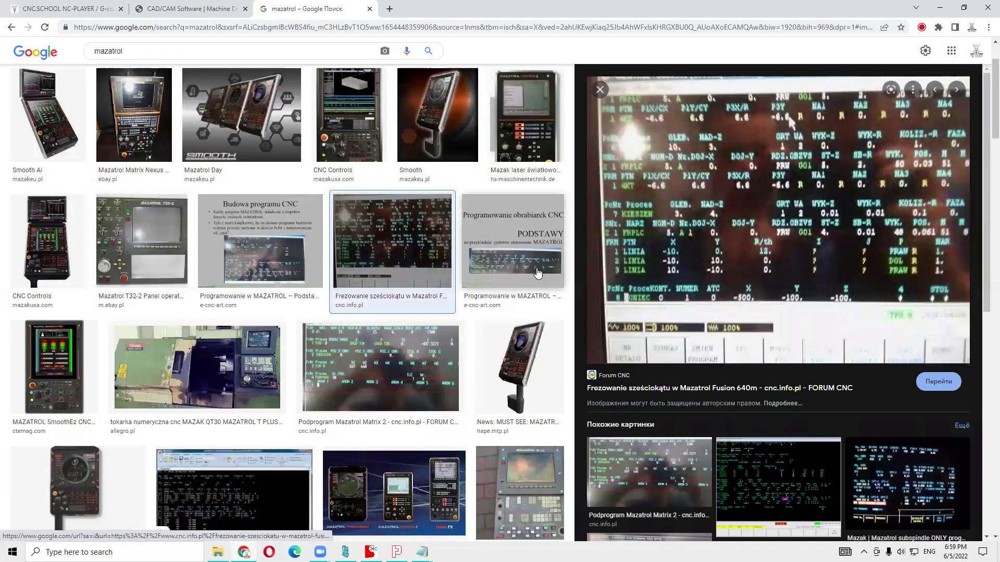
click(769, 482)
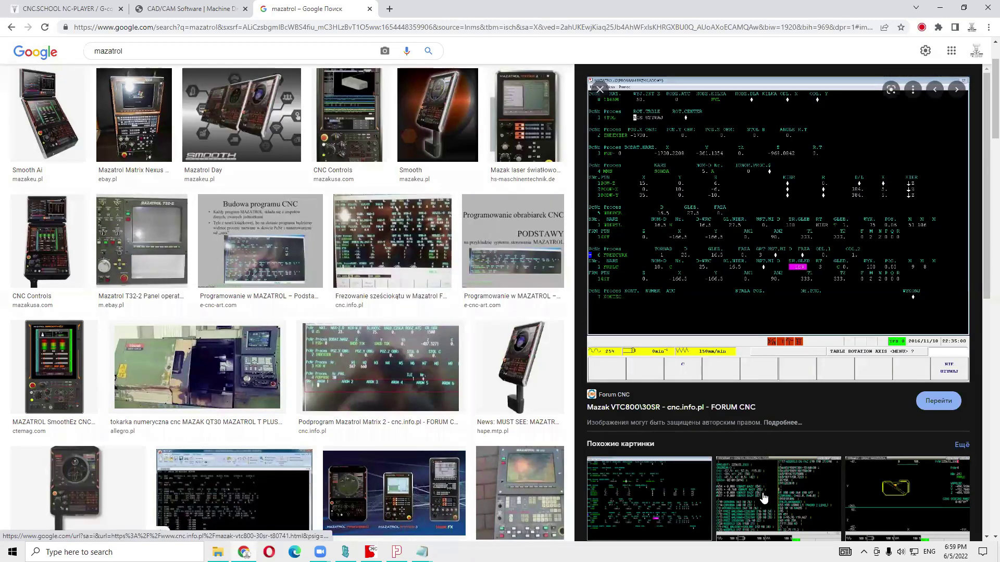
click(805, 501)
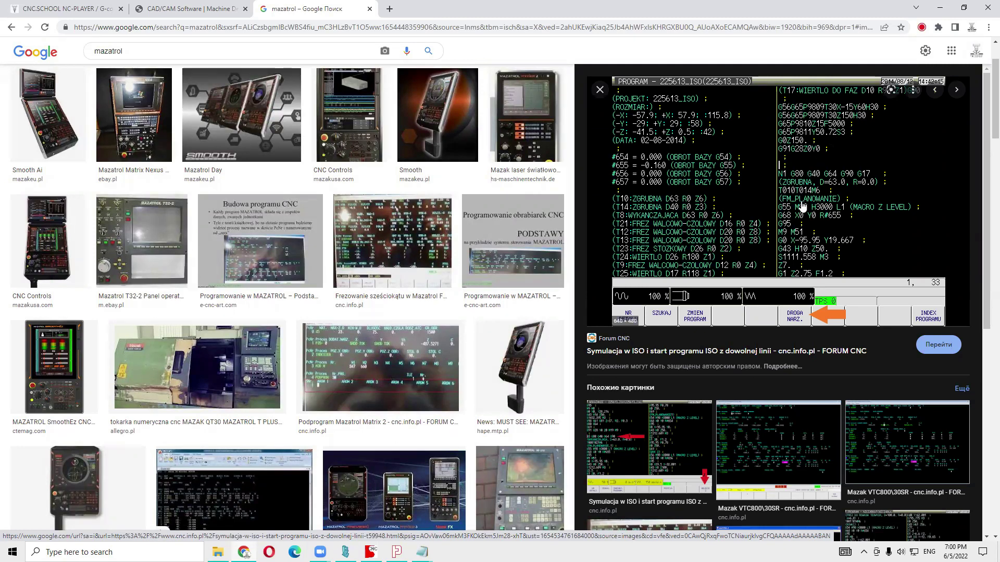
click(388, 367)
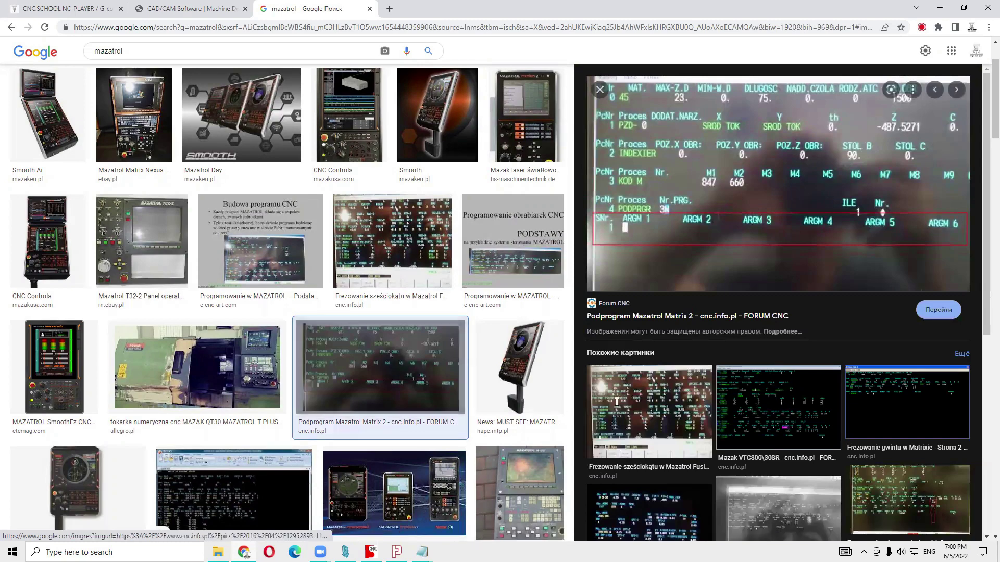
click(651, 411)
click(797, 385)
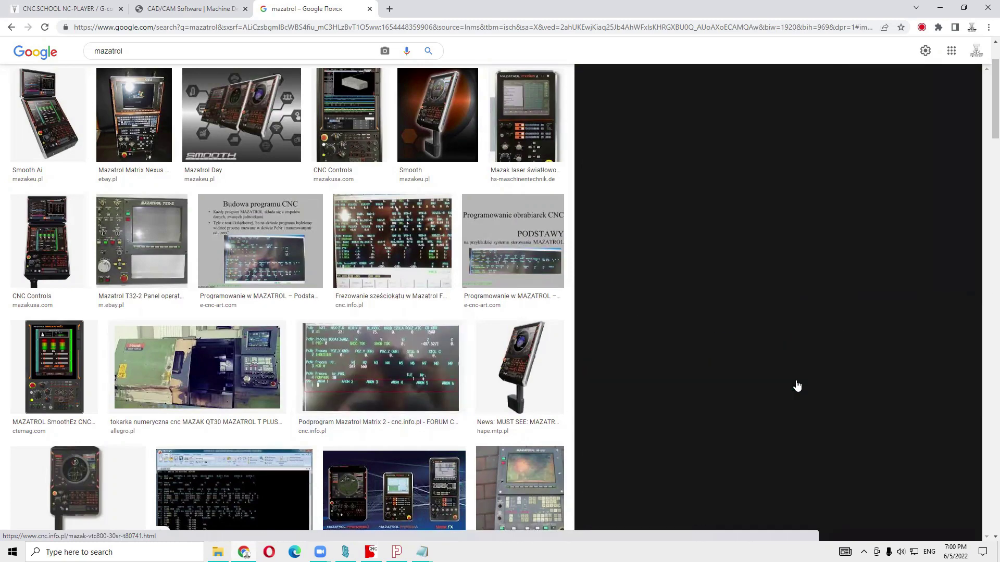
Open the CIMCO Training video Mazatrol viewer image full size in a new tab to examine the conversational program
scroll(213, 345, down, 2)
scroll(213, 345, down, 1)
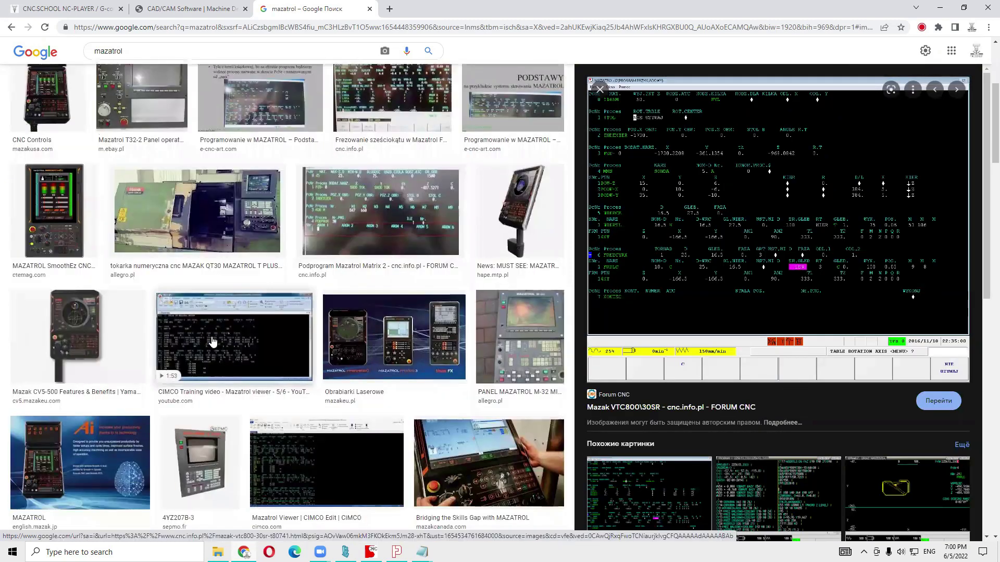
click(213, 345)
right_click(636, 188)
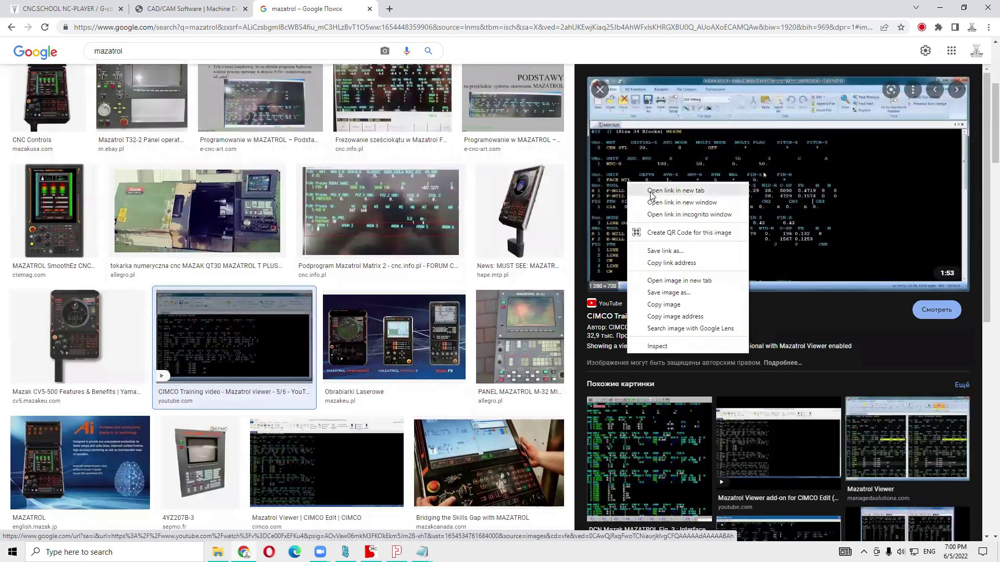
key(Return)
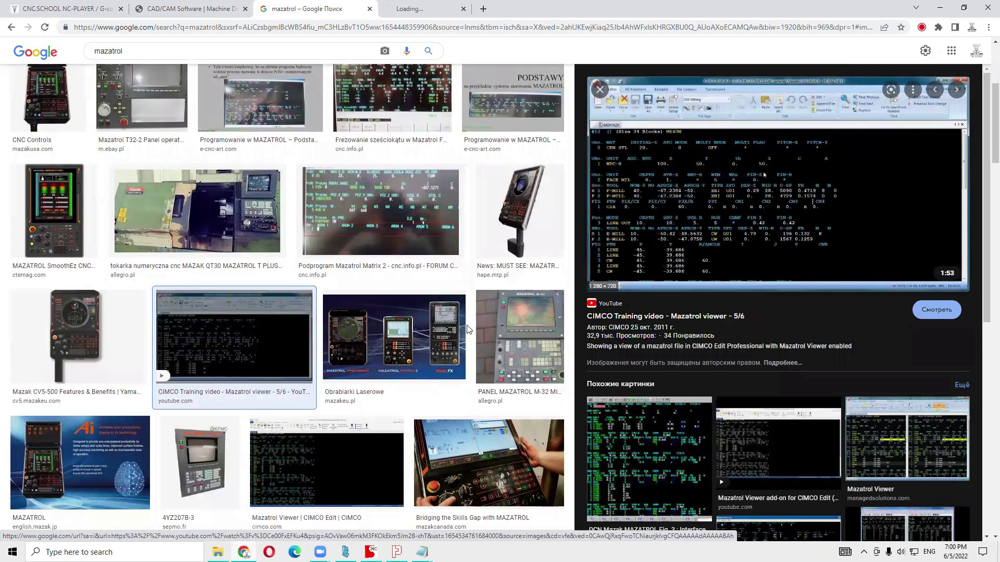
key(ctrl+Tab)
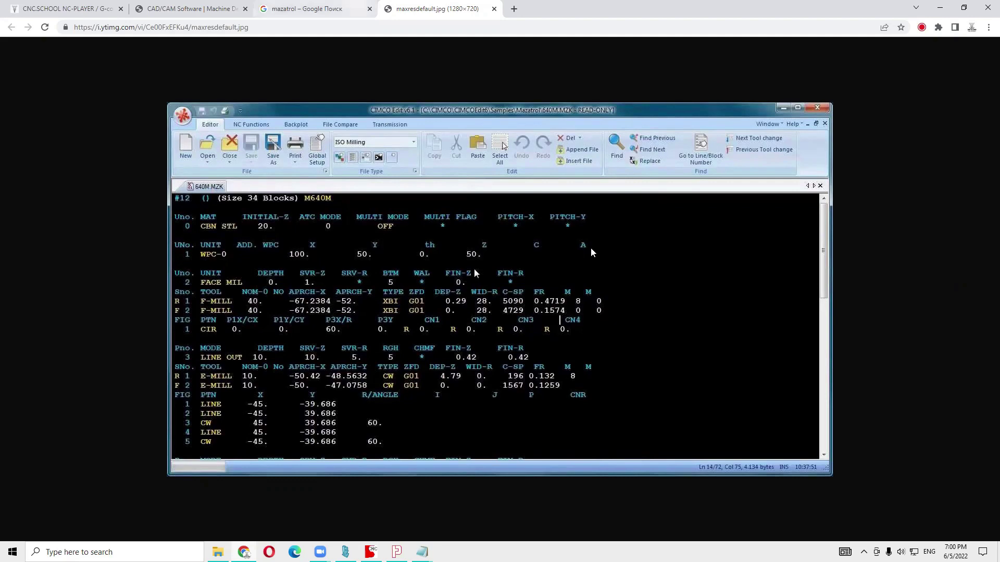
Return to the image results and look through more Mazatrol examples, previewing Mazatrol Viewer, Mazatrol Fusion 640m and the MAZATROL MATRIX 2 control
click(307, 9)
click(882, 448)
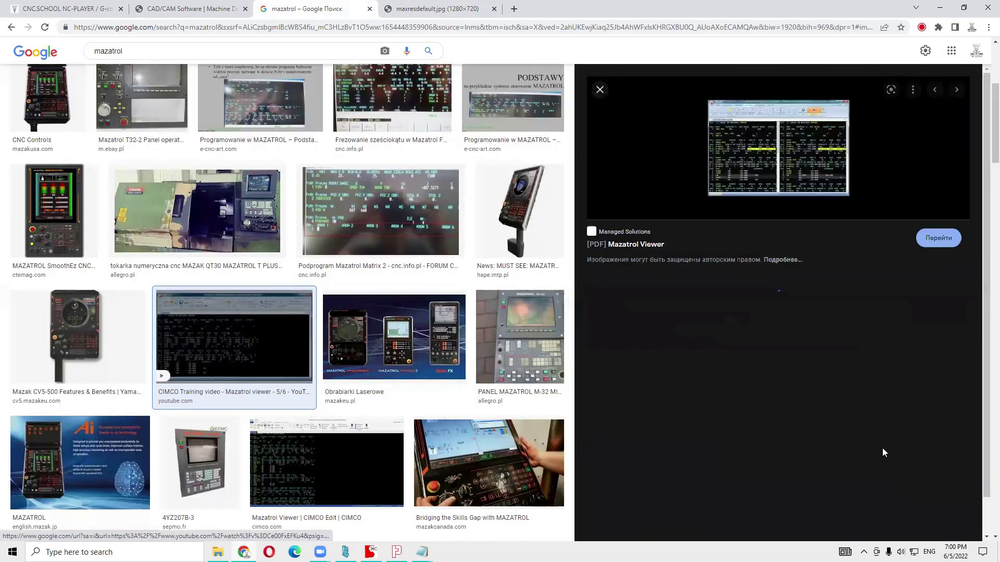
scroll(458, 312, up, 5)
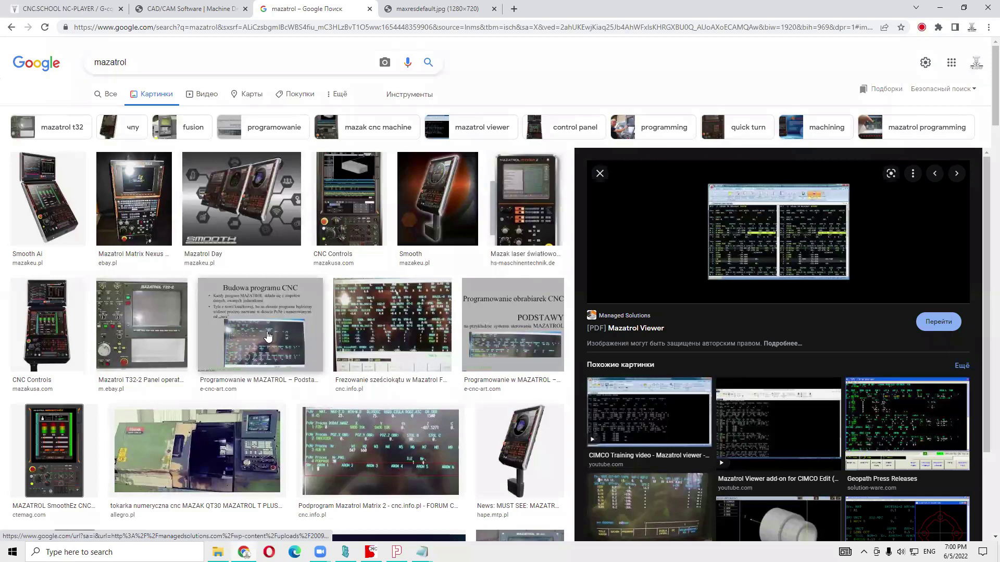
click(406, 344)
scroll(701, 426, down, 5)
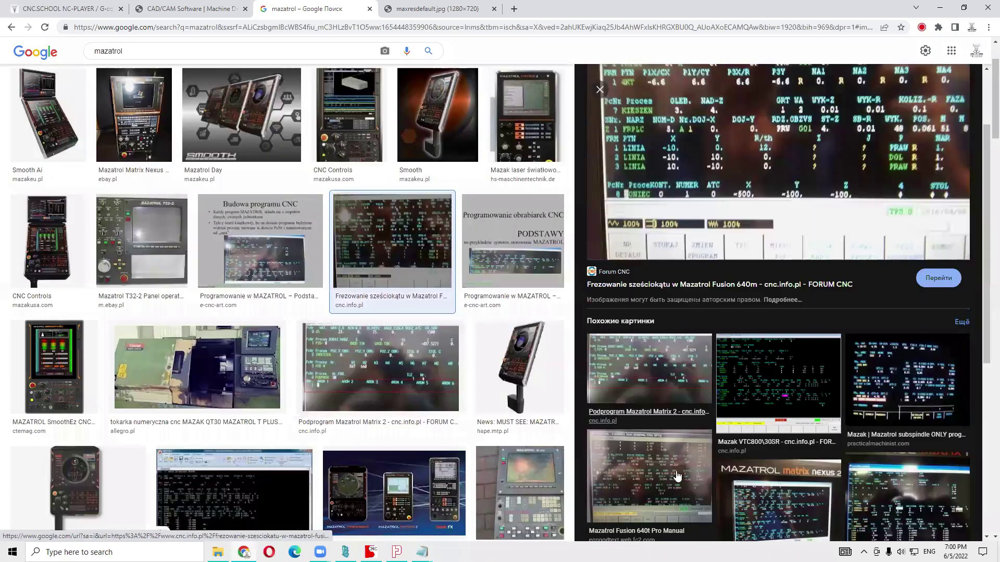
scroll(685, 444, down, 3)
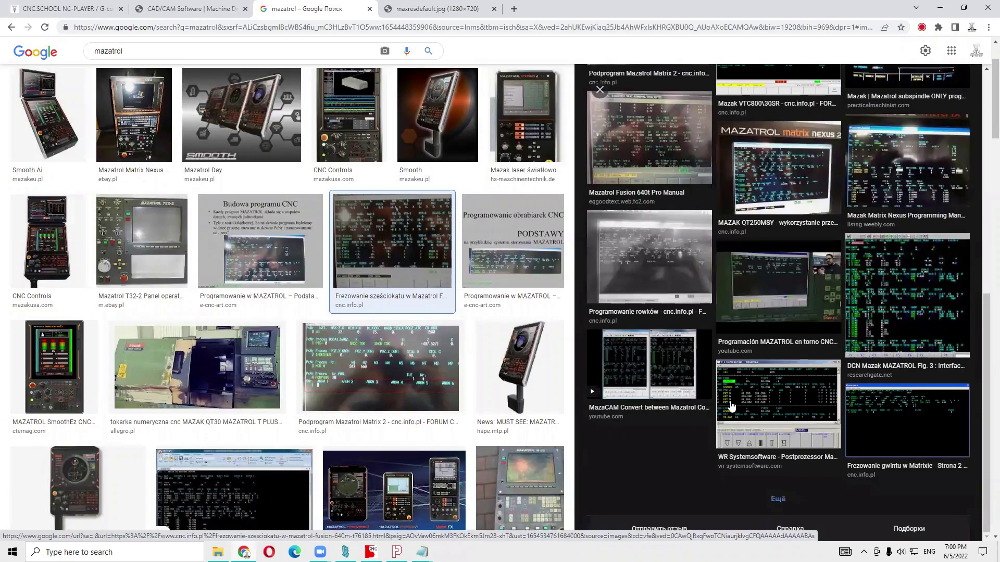
scroll(394, 456, down, 1)
scroll(393, 455, down, 4)
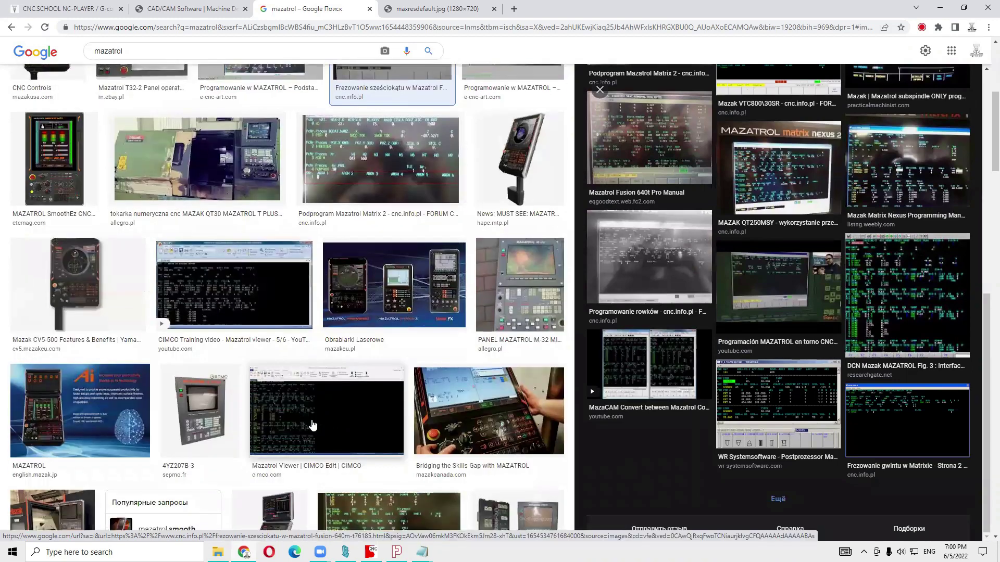
scroll(331, 425, down, 1)
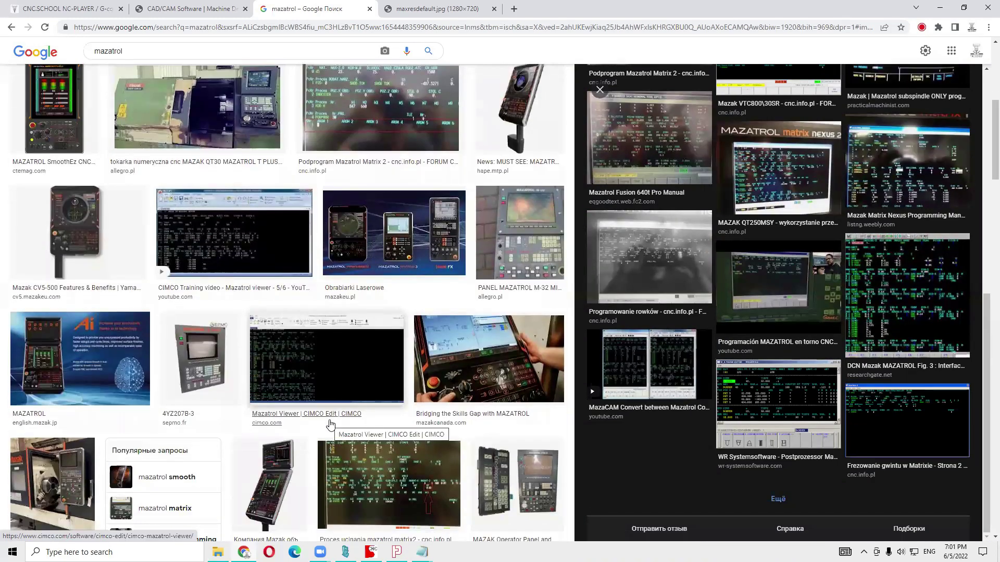
scroll(328, 456, down, 5)
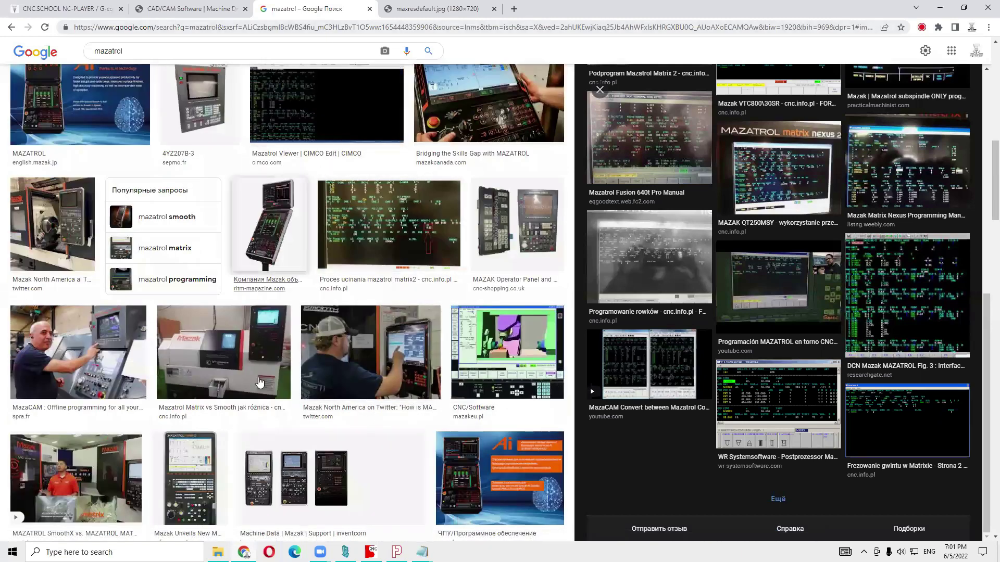
click(189, 465)
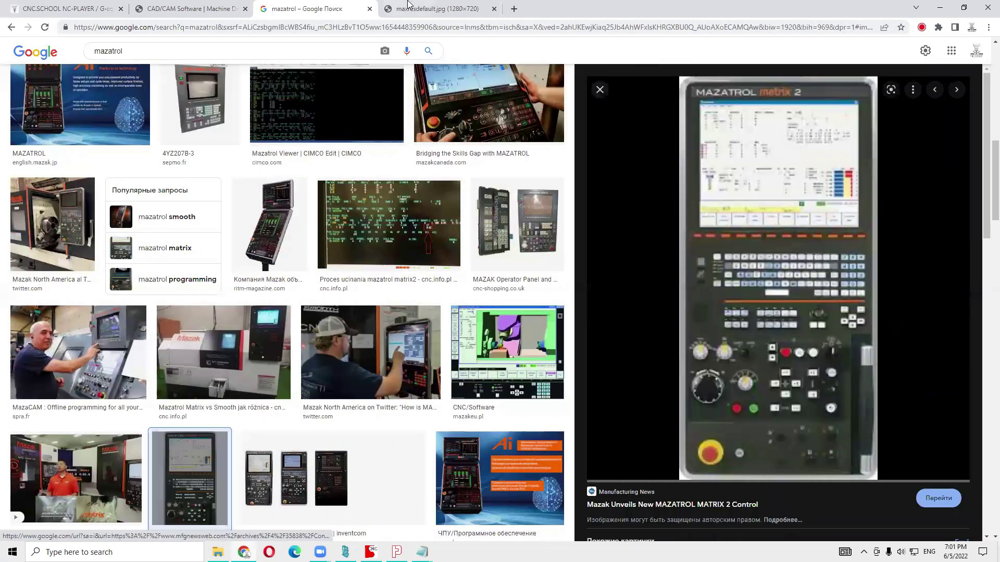
Review the full-size Mazatrol program image in the browser and switch back to SharpCam
click(425, 9)
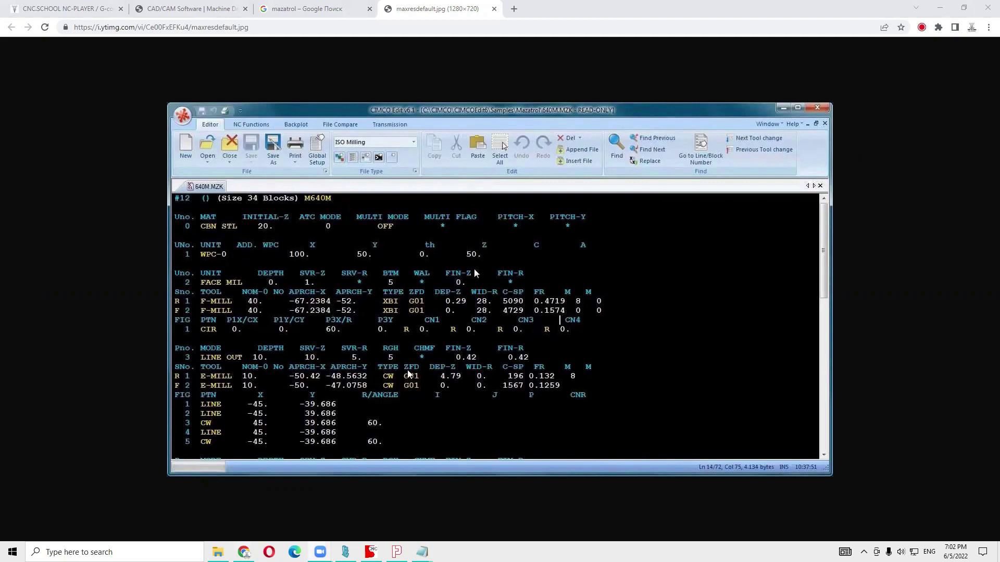
mouse_move(371, 552)
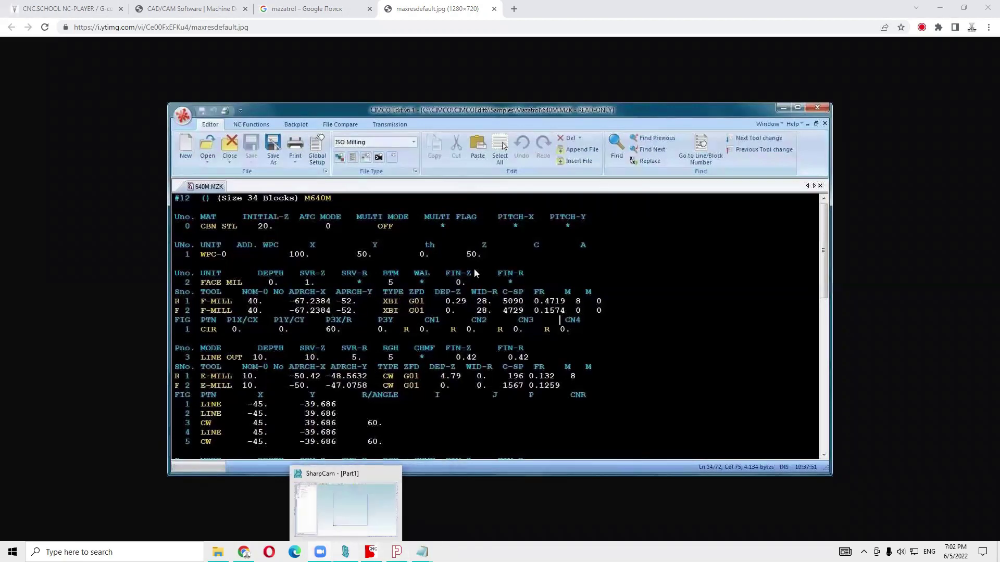
click(421, 552)
Change the active part's machine definition to Heidenhain.mdf from the Heidenhain folder
click(217, 517)
key(alt+Up)
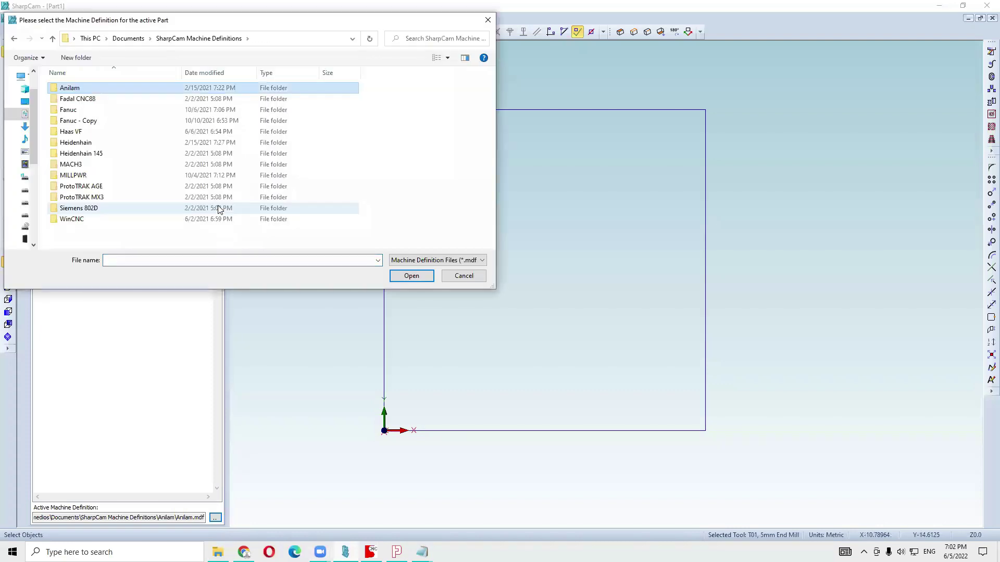
key(Down)
key(Down)
key(Down)
key(Down)
key(Down)
key(Return)
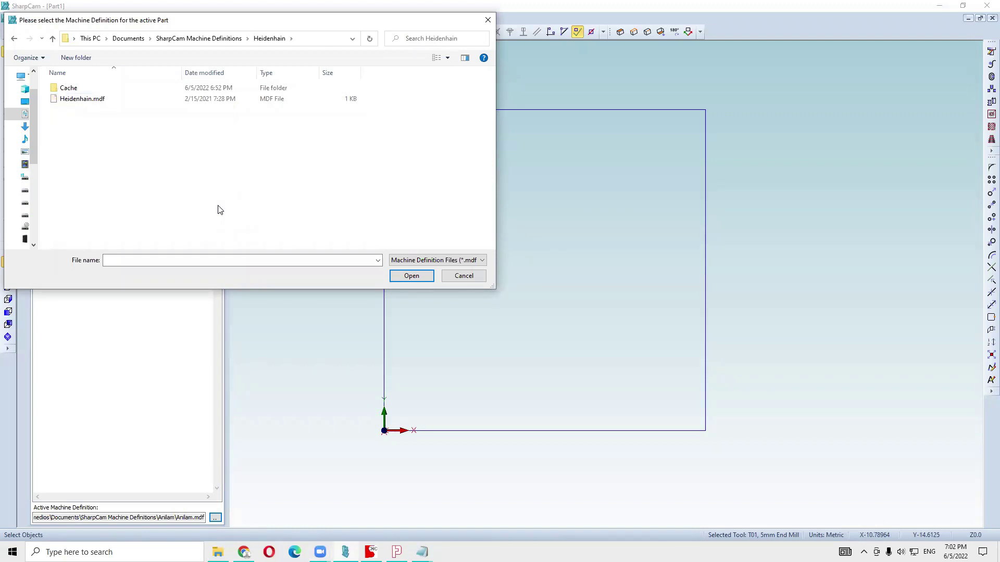
key(Down)
key(Down)
key(Return)
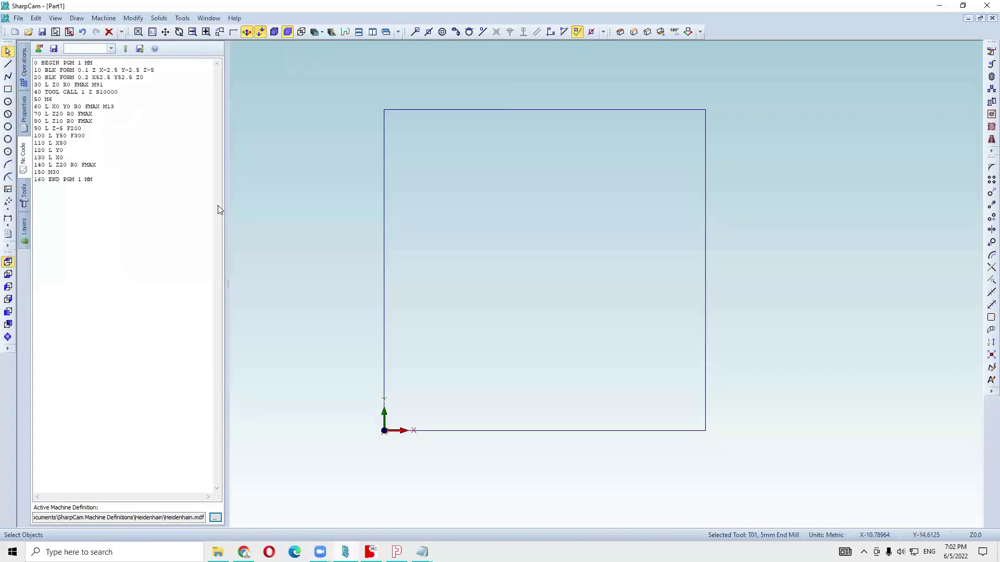
Examine the complete Heidenhain NC program against the square contour in the drawing
drag(103, 183, 34, 61)
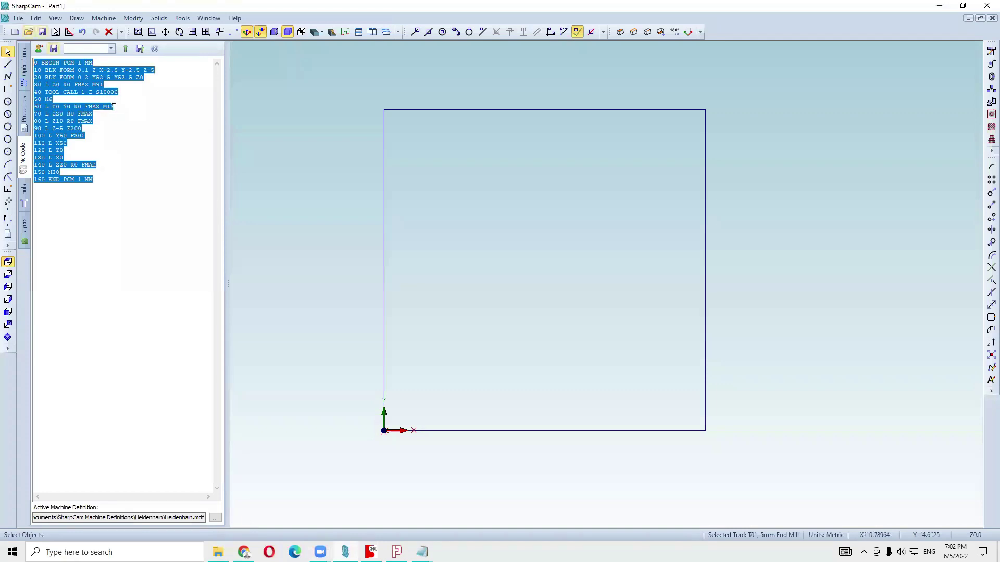
click(123, 139)
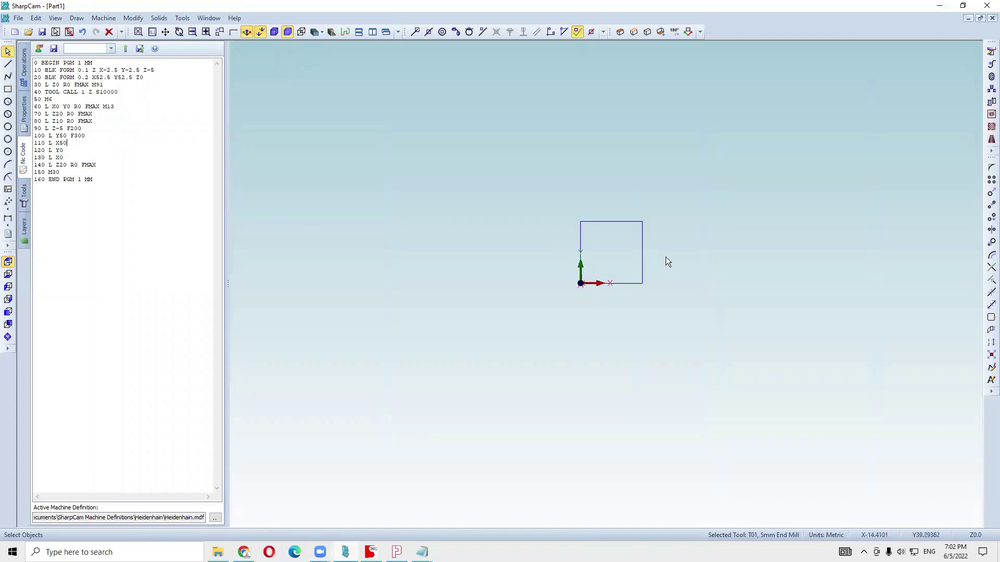
scroll(625, 252, up, 4)
scroll(539, 263, down, 2)
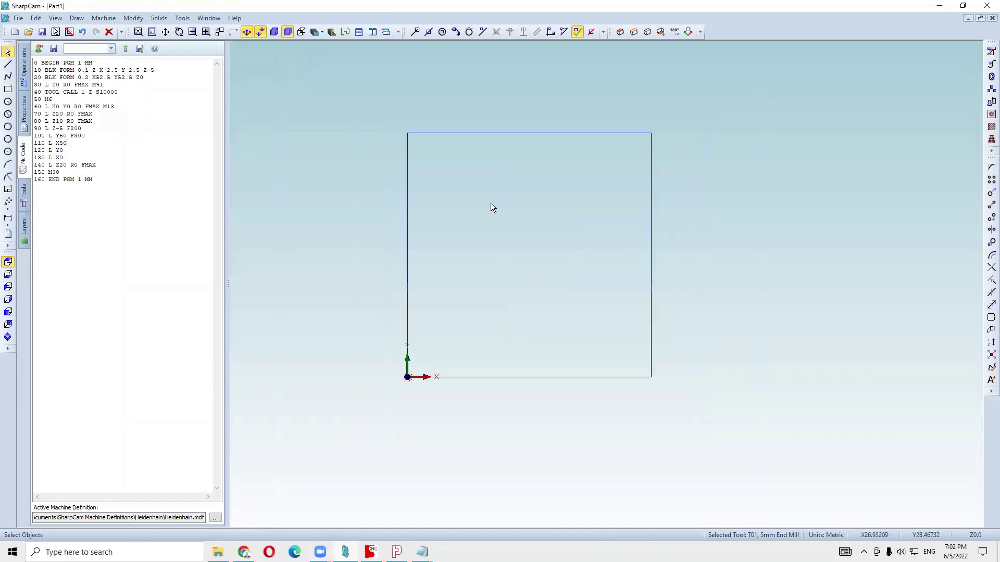
key(ctrl+a)
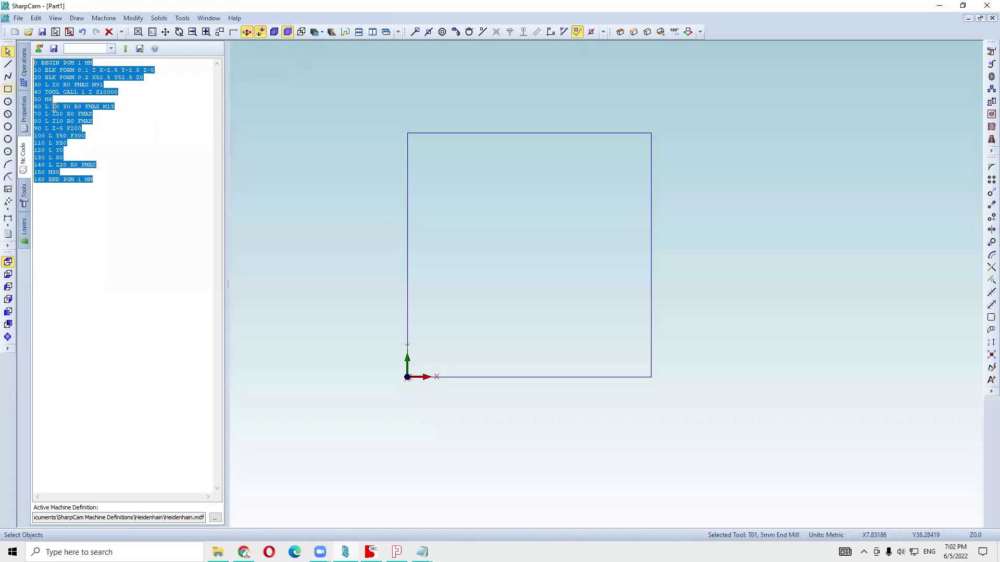
click(145, 148)
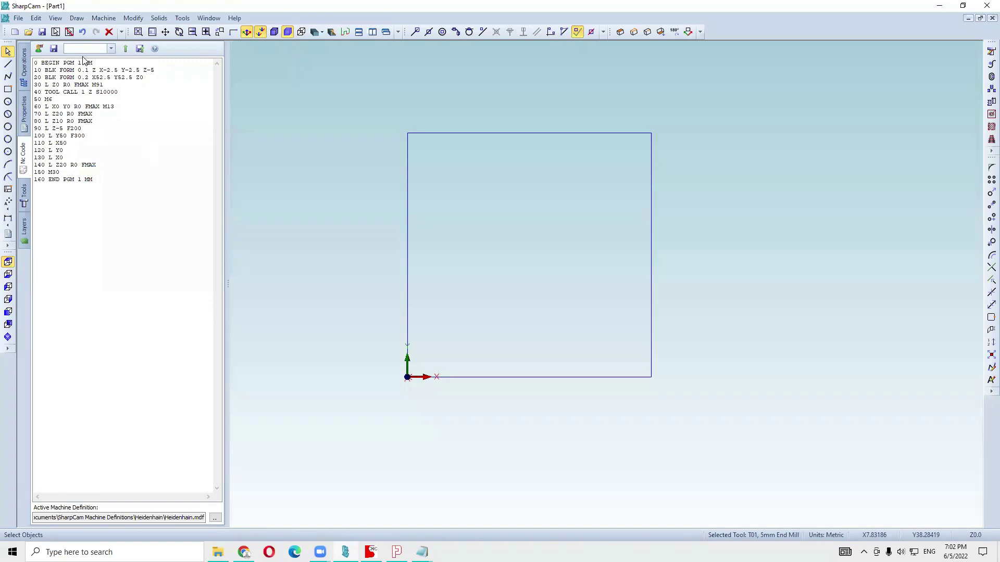
Examine the stock definition in the two BLK FORM lines, highlighting the X, Y and Z coordinates of the first corner
click(76, 84)
click(78, 79)
click(93, 70)
drag(104, 71, 158, 67)
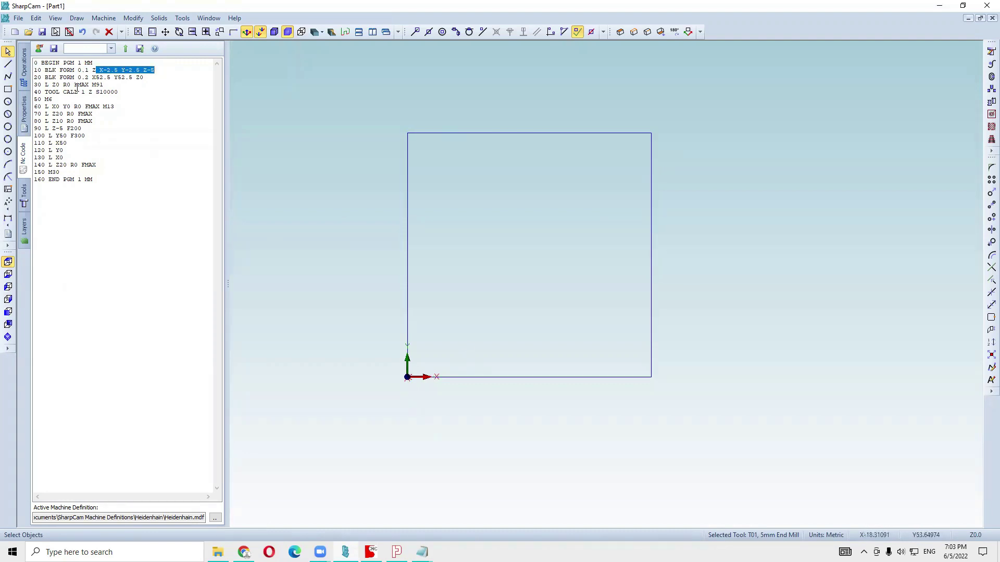
click(104, 96)
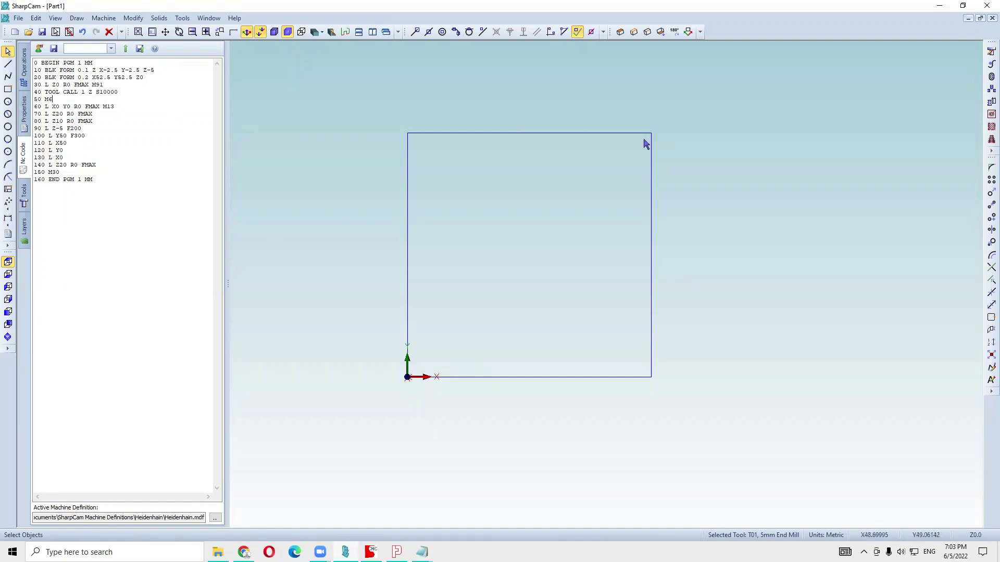
click(113, 77)
click(121, 70)
drag(143, 70, 155, 70)
Inspect line 30 with FMAX and the TOOL CALL line, highlighting its tool axis Z and spindle speed S10000
click(74, 84)
click(93, 85)
double_click(92, 92)
double_click(104, 92)
double_click(83, 92)
Inspect the positioning move to X0 Y0 in line 60 and highlight its M13 function
drag(36, 107, 59, 107)
click(71, 107)
double_click(110, 106)
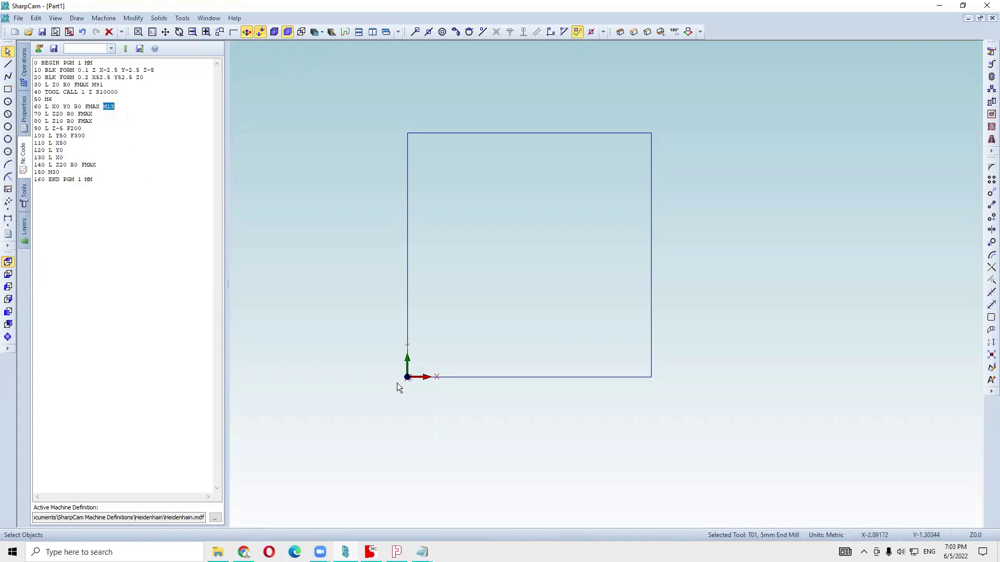